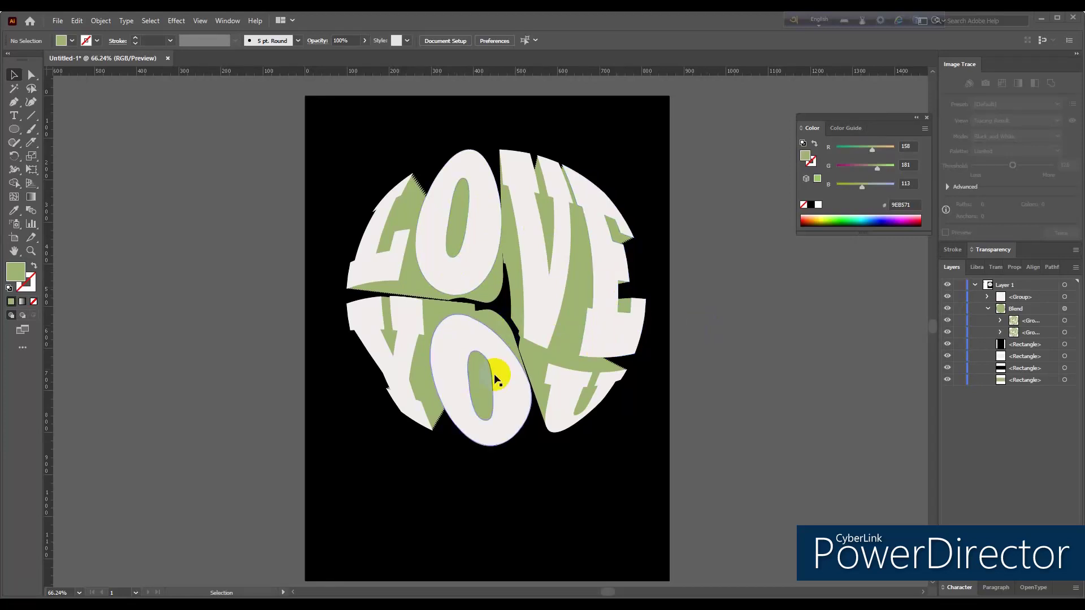
- Create a new blank document from the [Custom] 12 x 16 in preset
left_click(58, 21)
key("Escape")
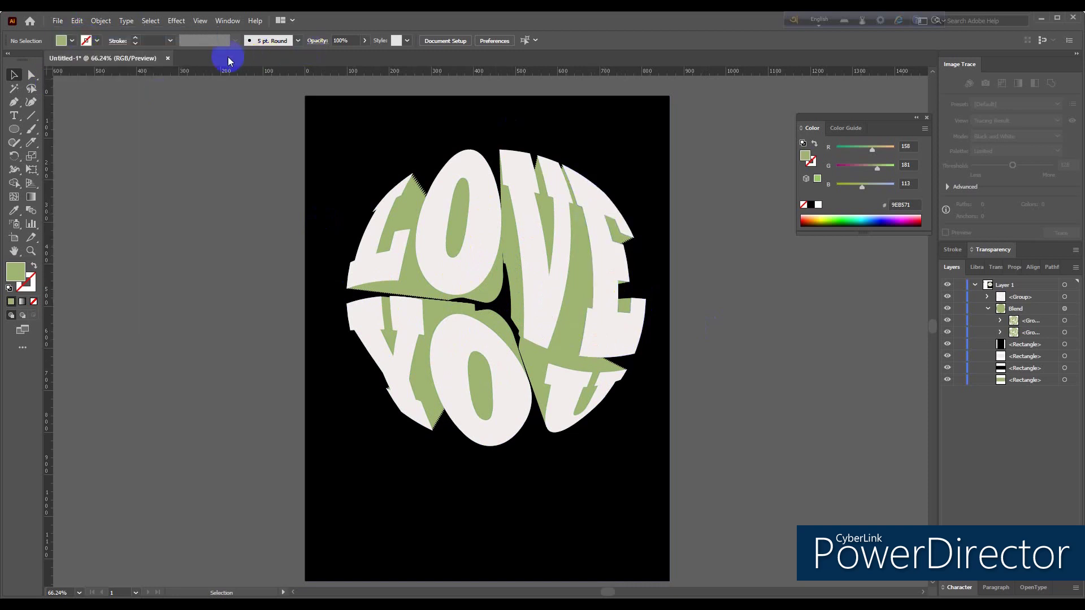
key("ctrl+n")
left_click(304, 224)
left_click(770, 490)
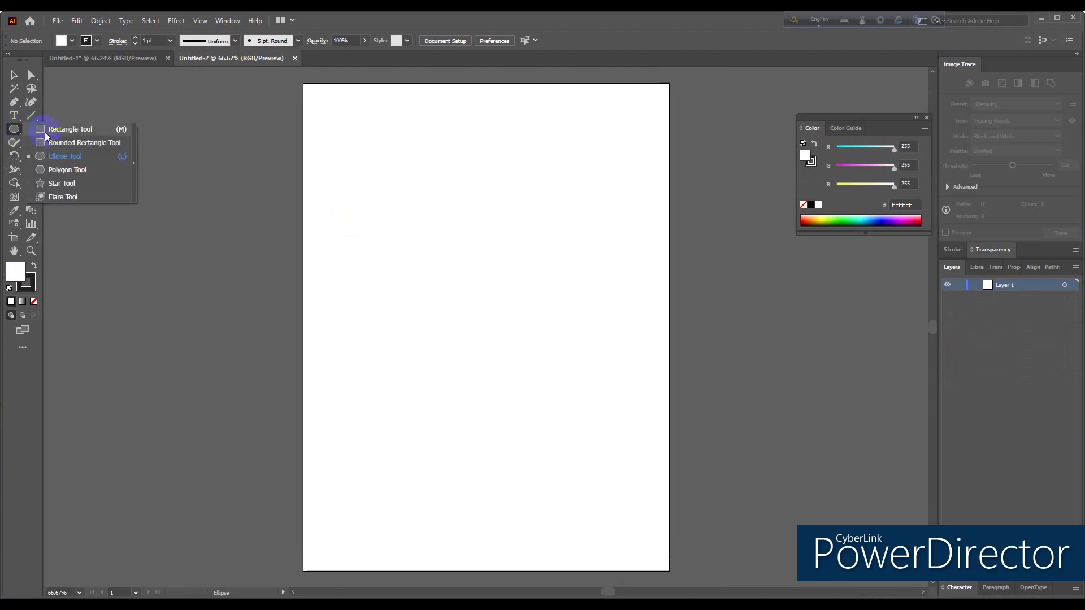
- Draw a rectangle covering the whole artboard and fill it black (000000)
left_click_drag(17, 133, 46, 127)
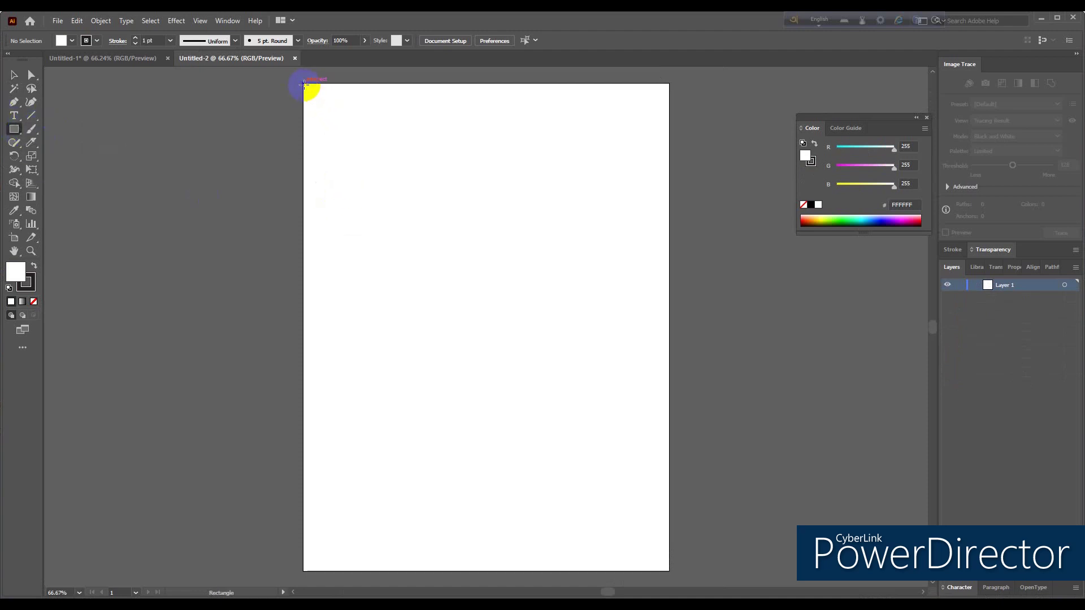
mouse_move(303, 83)
left_mouse_down()
mouse_move(544, 316)
mouse_move(669, 571)
left_mouse_up()
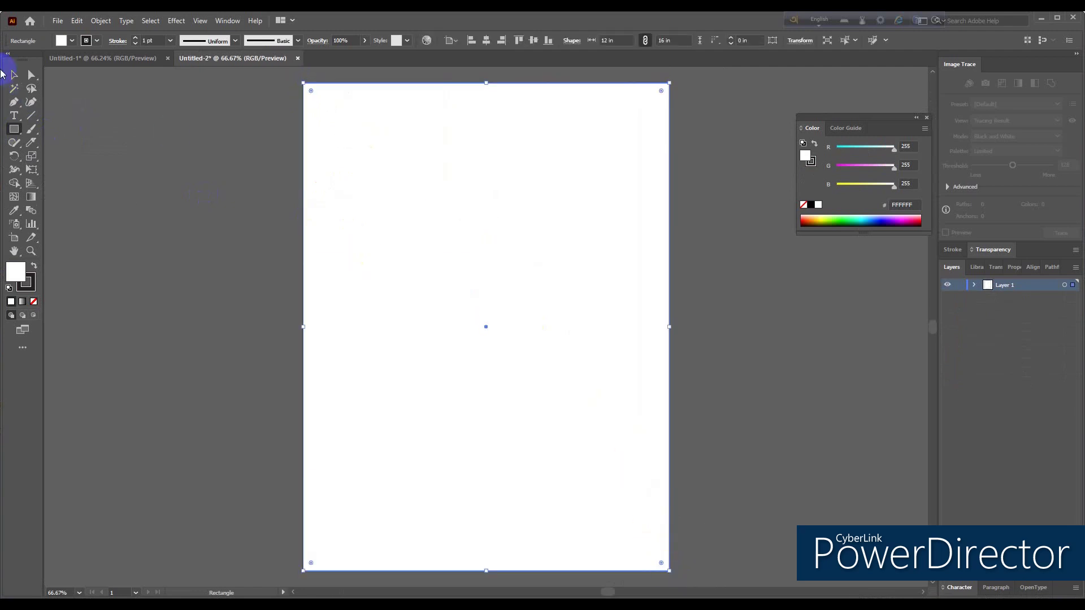
left_click(33, 268)
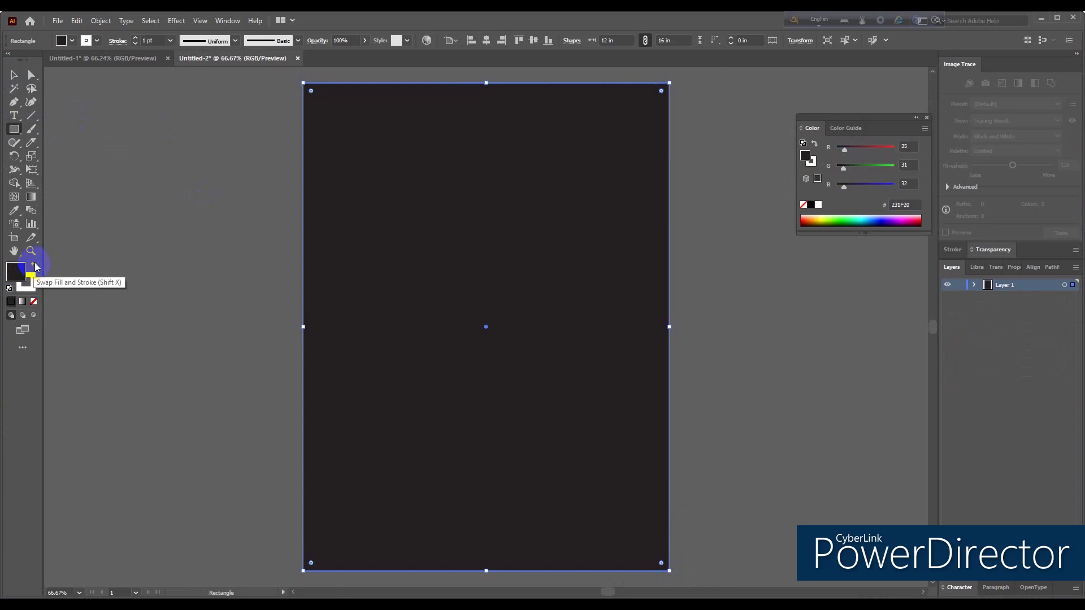
double_click(16, 276)
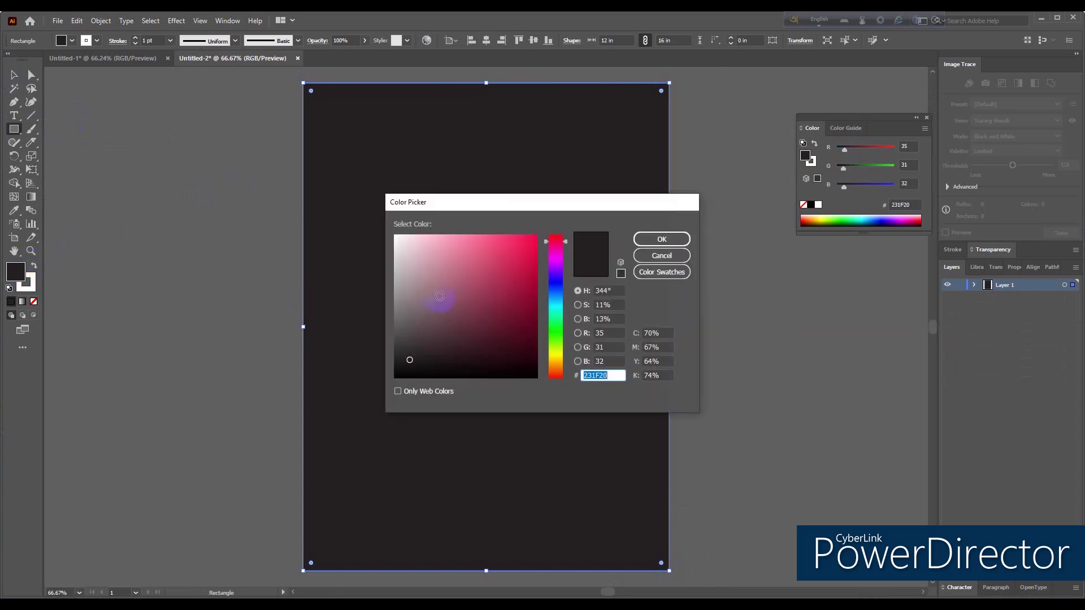
left_click(395, 378)
left_click(661, 239)
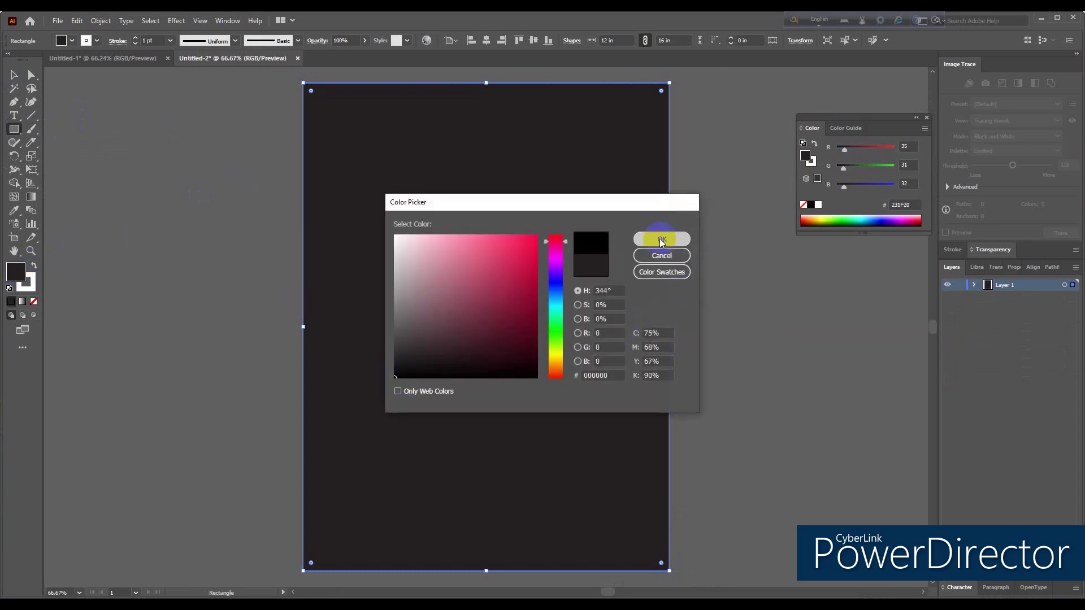
- Set the black rectangle's stroke to None and deselect it
left_click(26, 283)
left_click(33, 303)
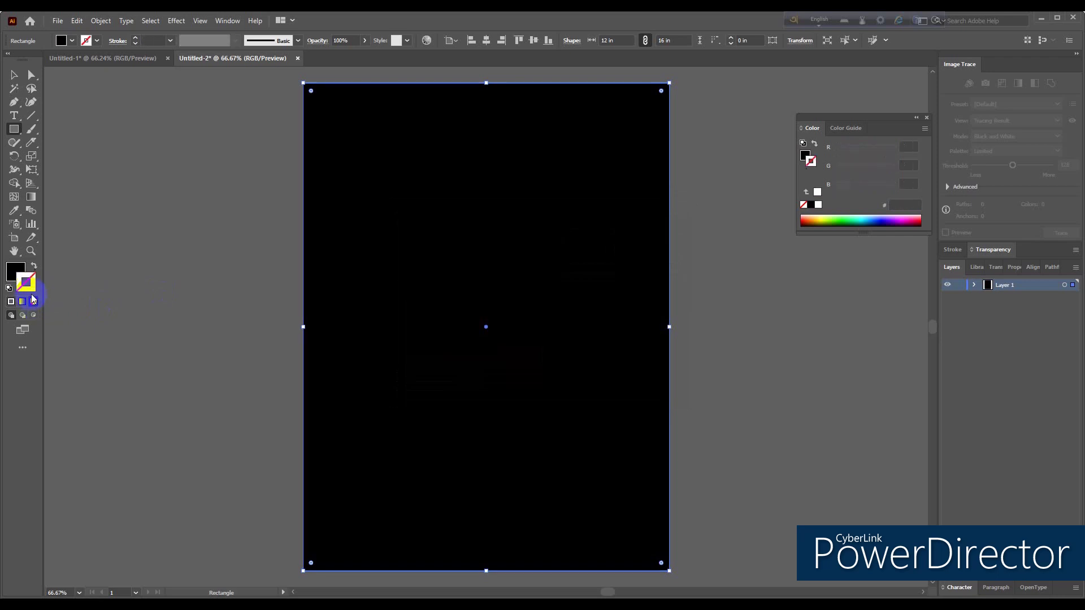
left_click(11, 74)
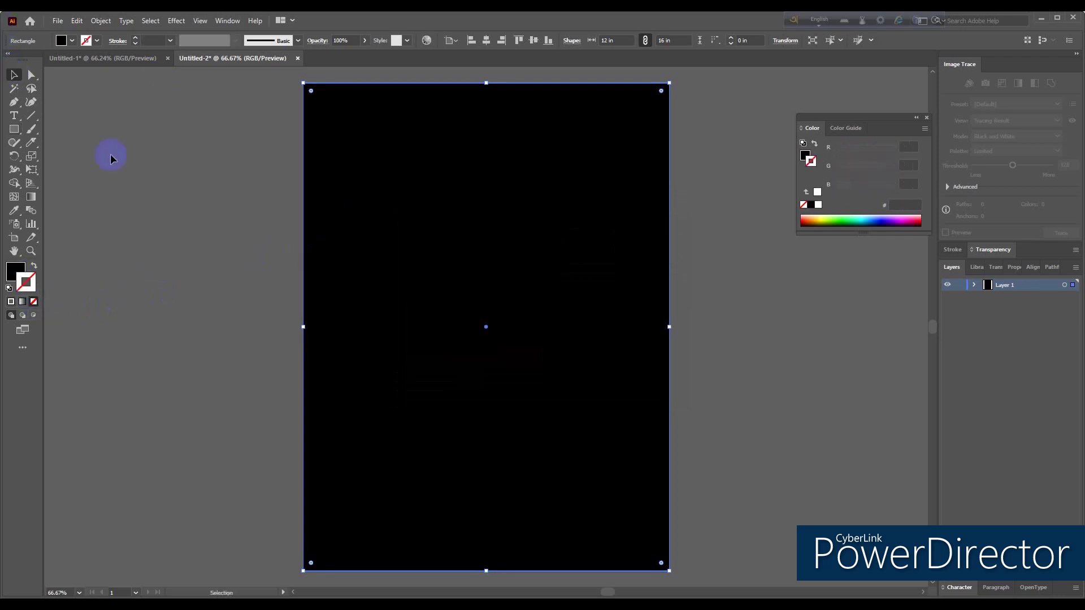
left_click(444, 276)
key("ctrl+shift+a")
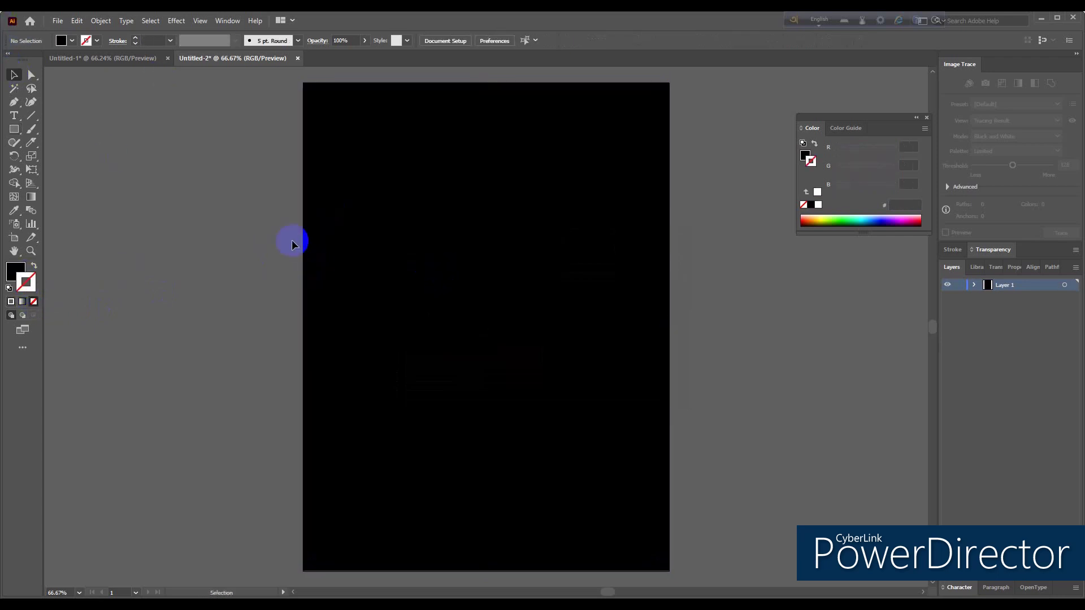
scroll(315, 215, "down", 2)
scroll(314, 215, "down", 1)
scroll(321, 218, "left", 1)
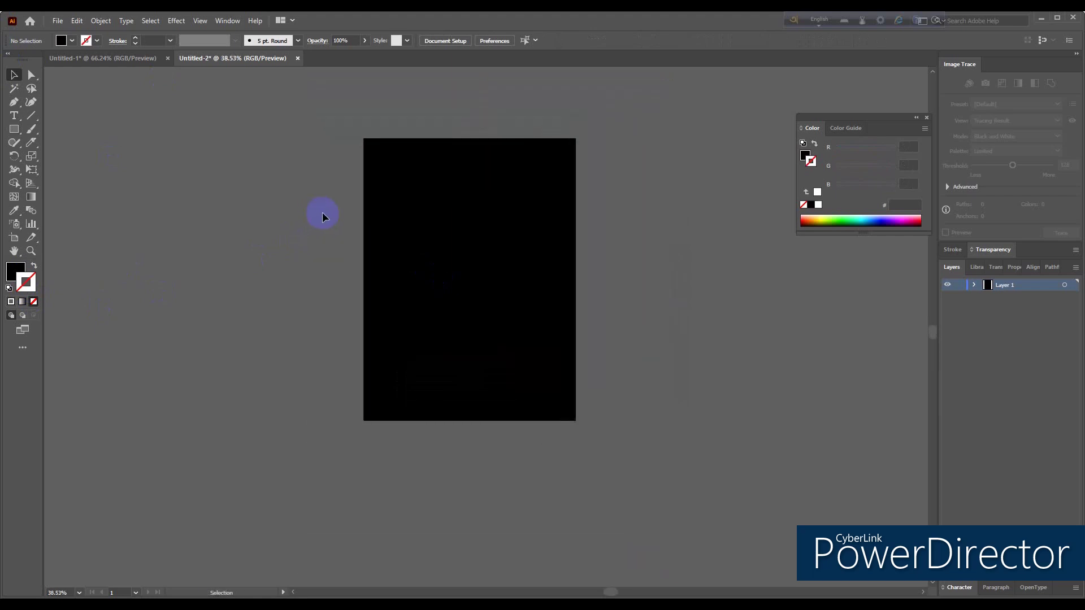
left_click(15, 129)
- Draw a small rectangle left of the artboard and stack two copies below it
left_click_drag(278, 139, 326, 159)
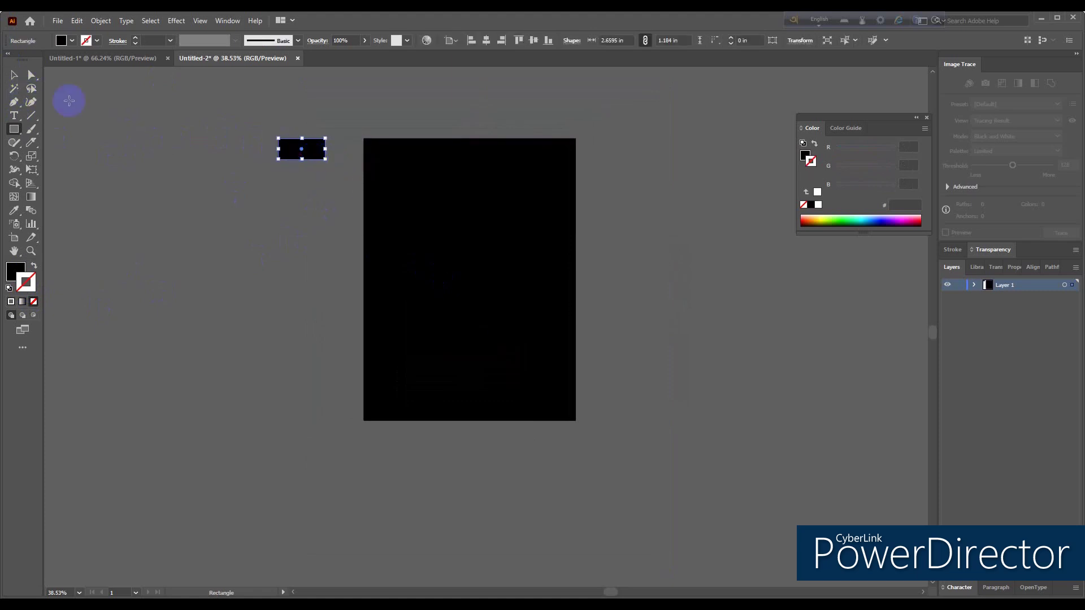
left_click(15, 75)
left_click(296, 146)
left_click_drag(299, 151, 298, 210)
key("ctrl+z")
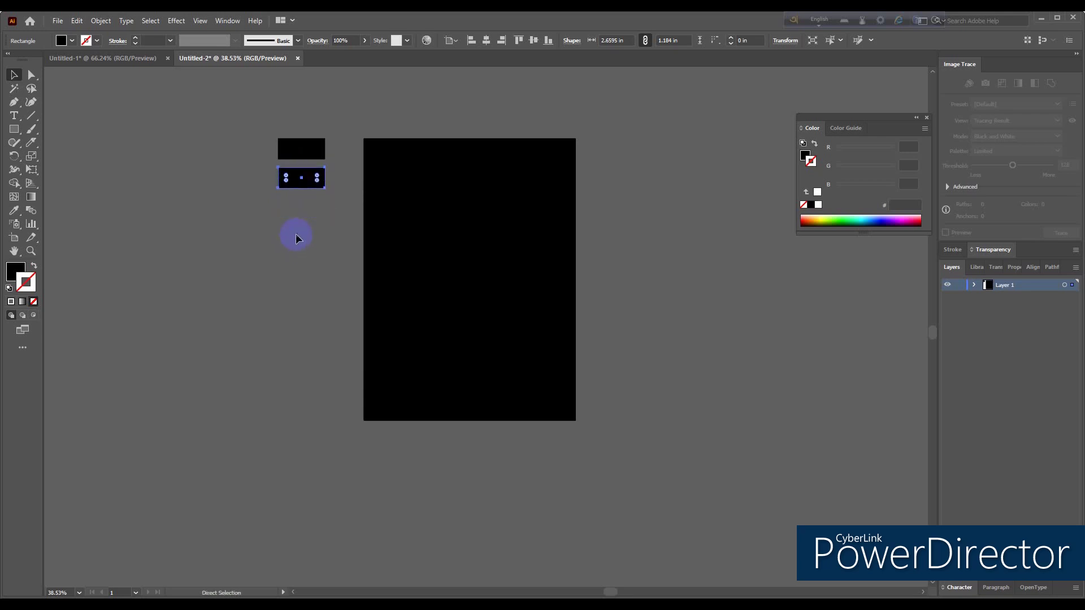
left_click(304, 179)
left_click_drag(304, 180, 303, 206)
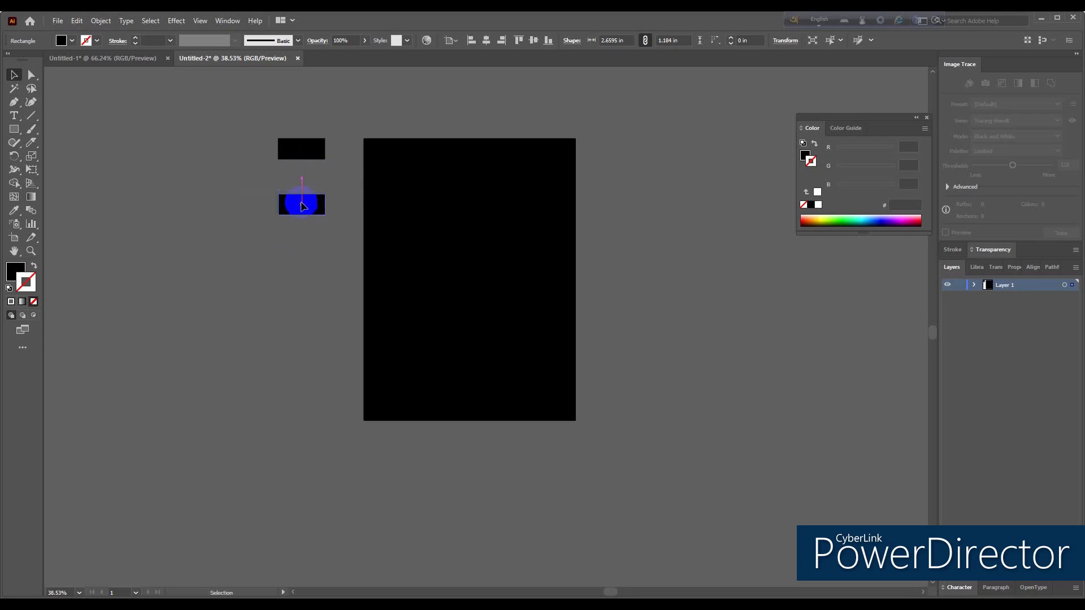
key("ctrl+z")
left_click(300, 215)
left_click_drag(301, 179, 303, 221)
left_click(279, 255)
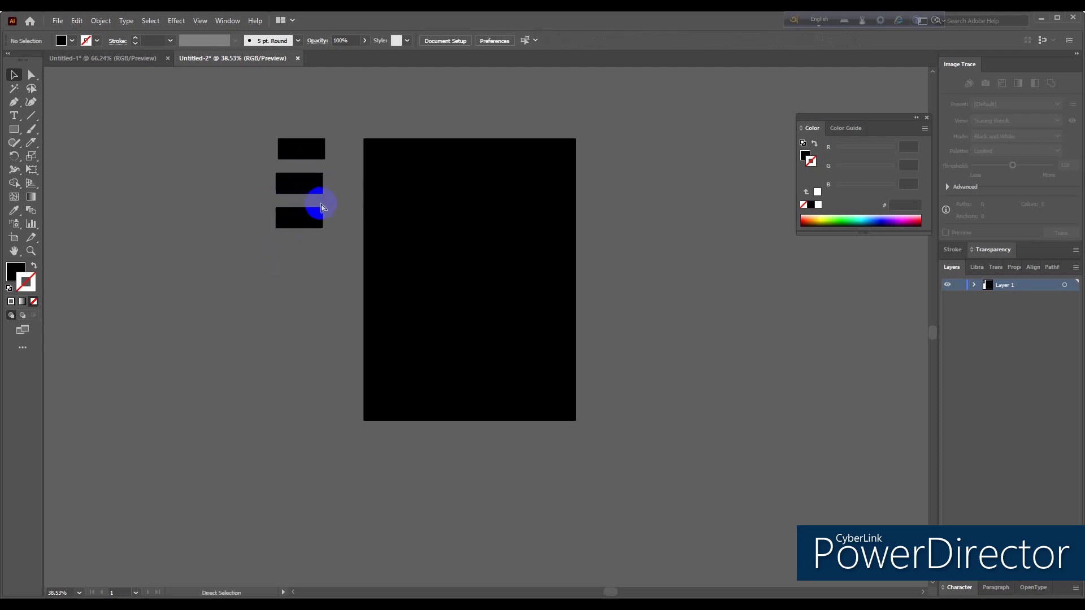
- Fill the middle small rectangle white (FFFFFF)
scroll(316, 206, "right", 2)
left_click(259, 148)
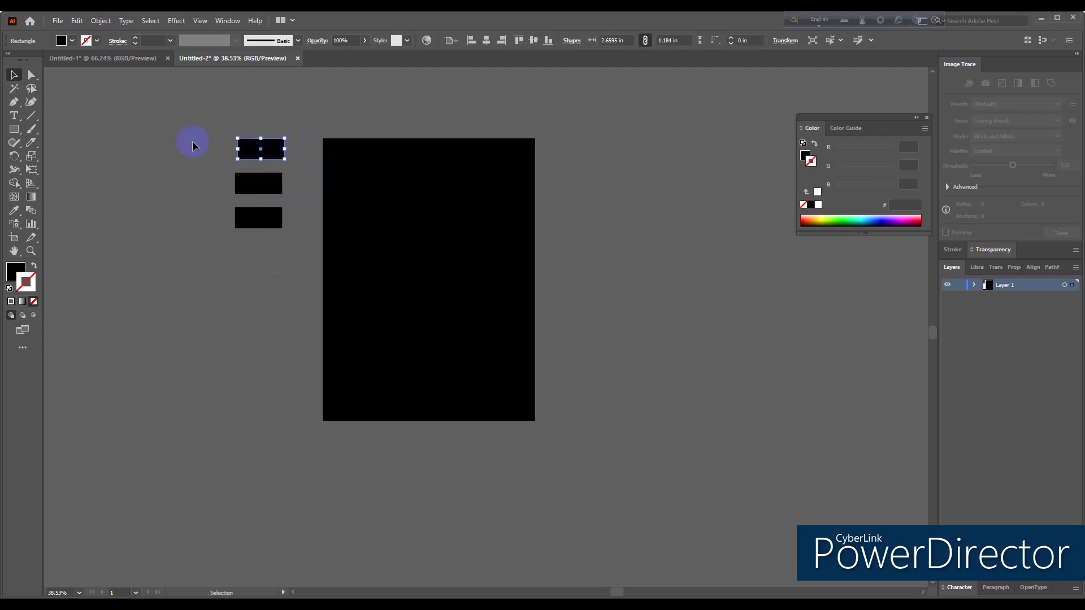
left_click(246, 182)
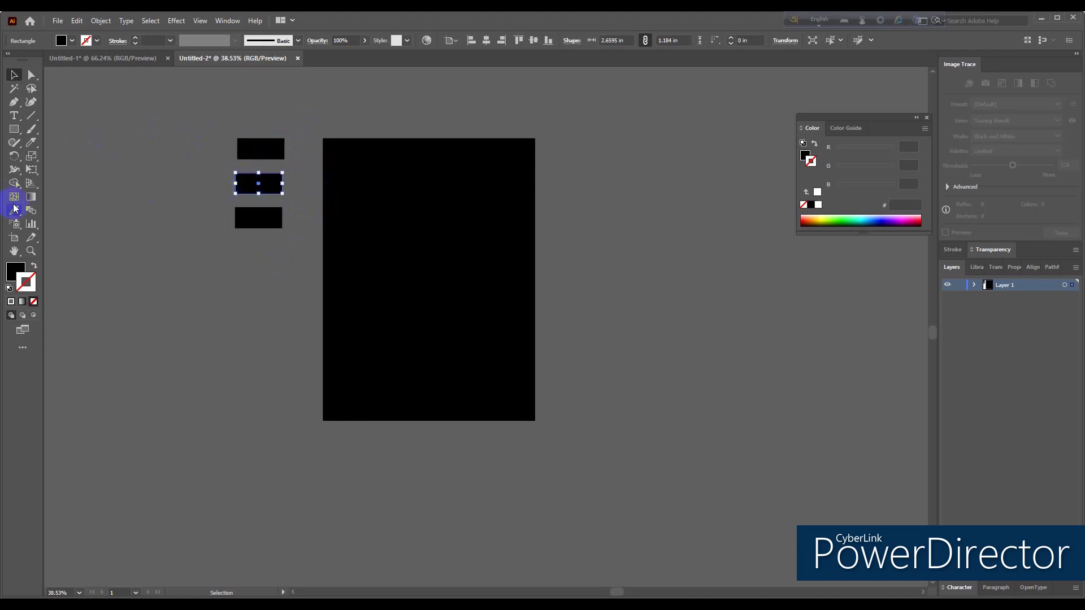
double_click(16, 271)
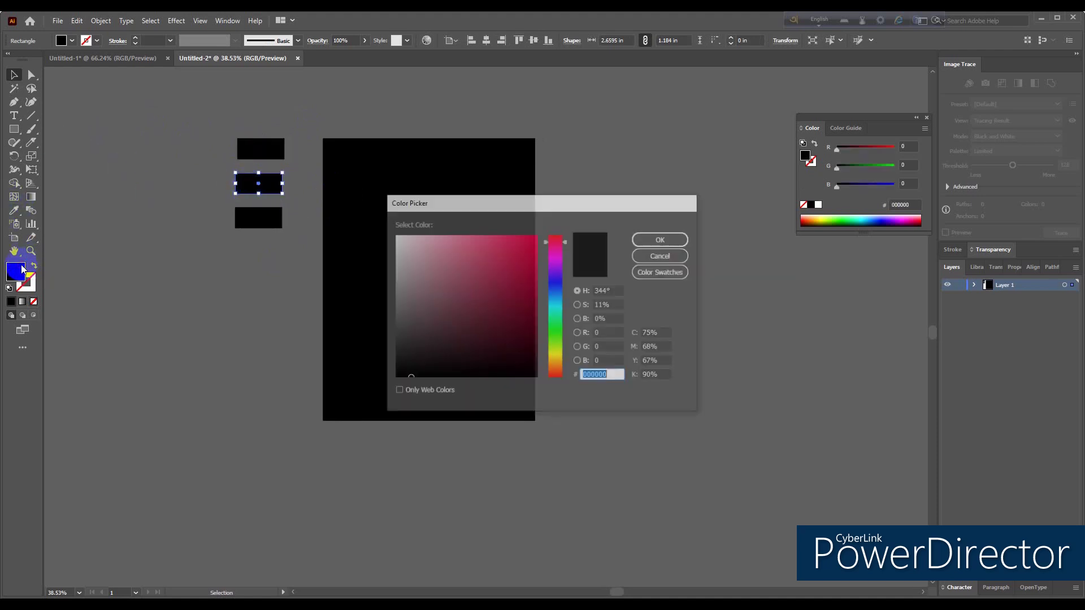
left_click_drag(411, 281, 388, 232)
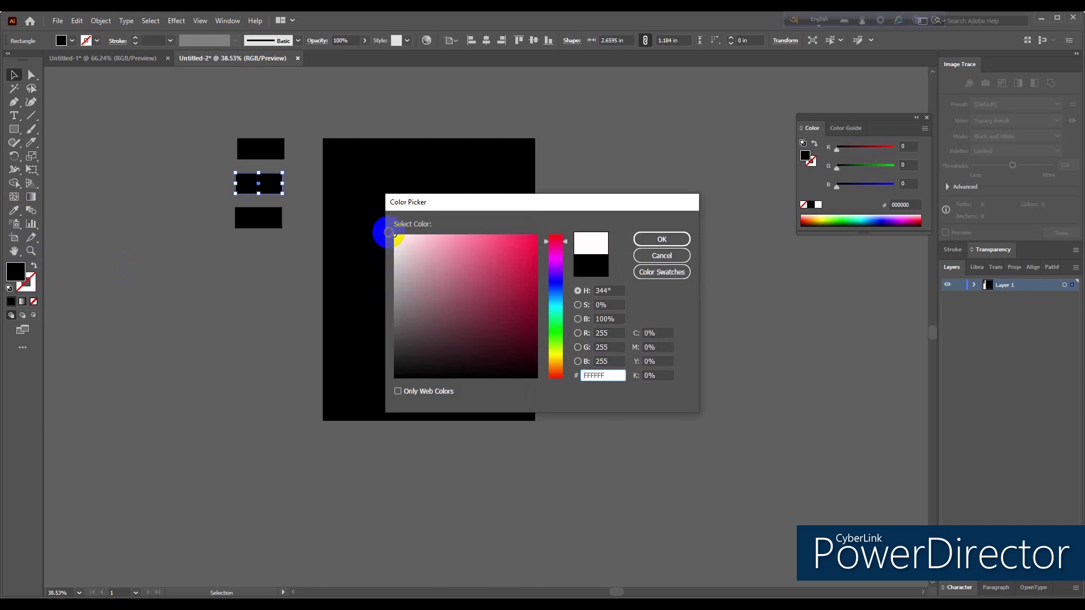
left_click(662, 239)
left_click(248, 274)
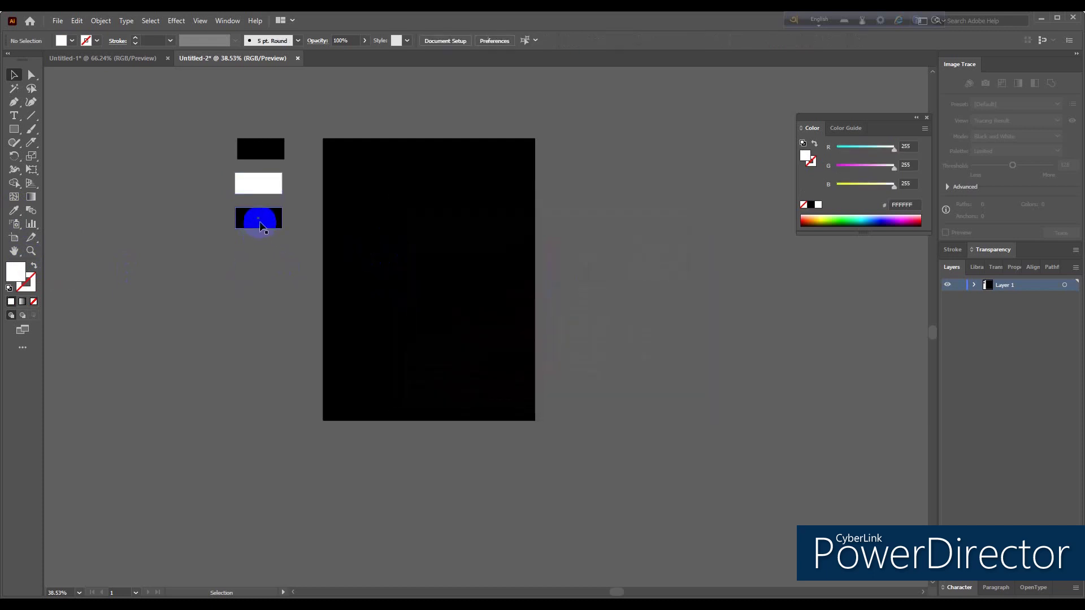
- Rearrange the samples so the white rectangle sits on top, black in the middle
left_click(261, 228)
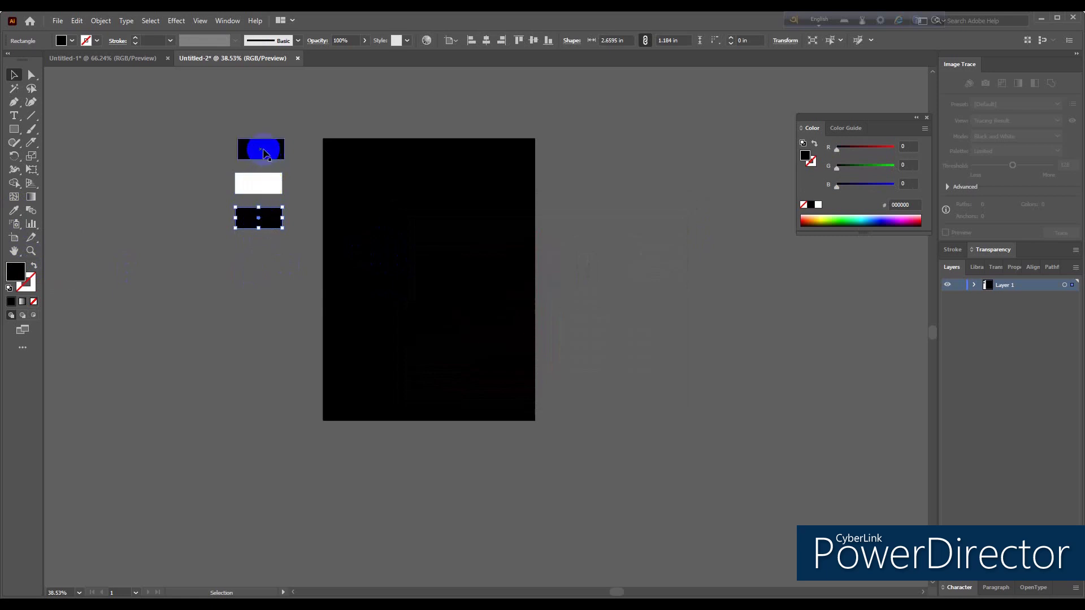
left_click(264, 153)
left_click(251, 186)
mouse_move(252, 187)
left_mouse_down()
mouse_move(258, 132)
mouse_move(259, 190)
left_mouse_up()
left_click_drag(262, 128, 256, 162)
left_click(243, 219)
left_click(260, 187)
- Fill the middle rectangle pale green C6F975 using the Swatches list and Color Picker
double_click(15, 271)
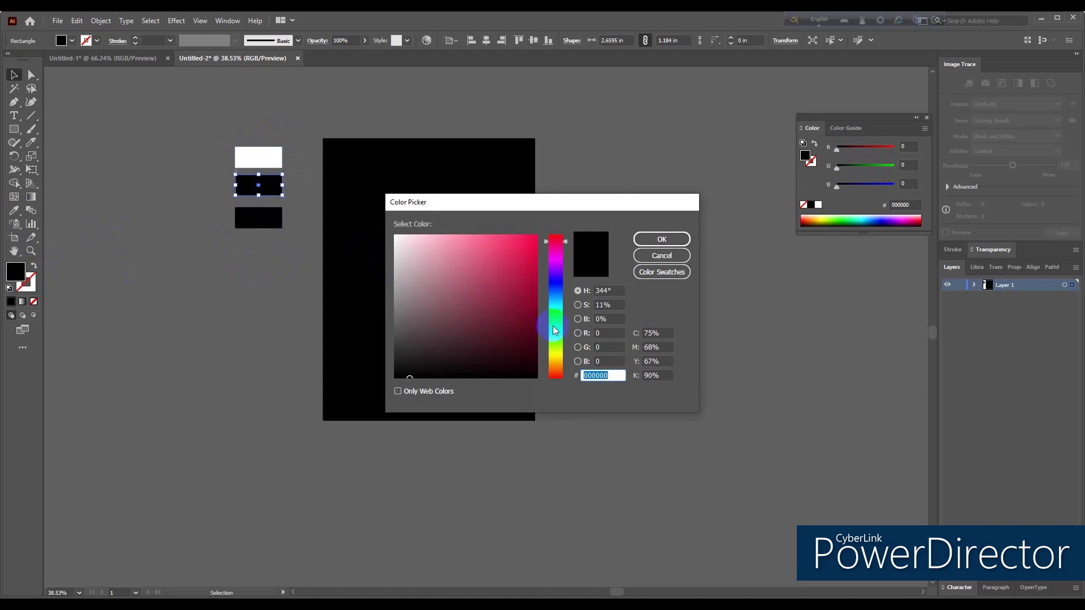
left_click_drag(554, 331, 555, 349)
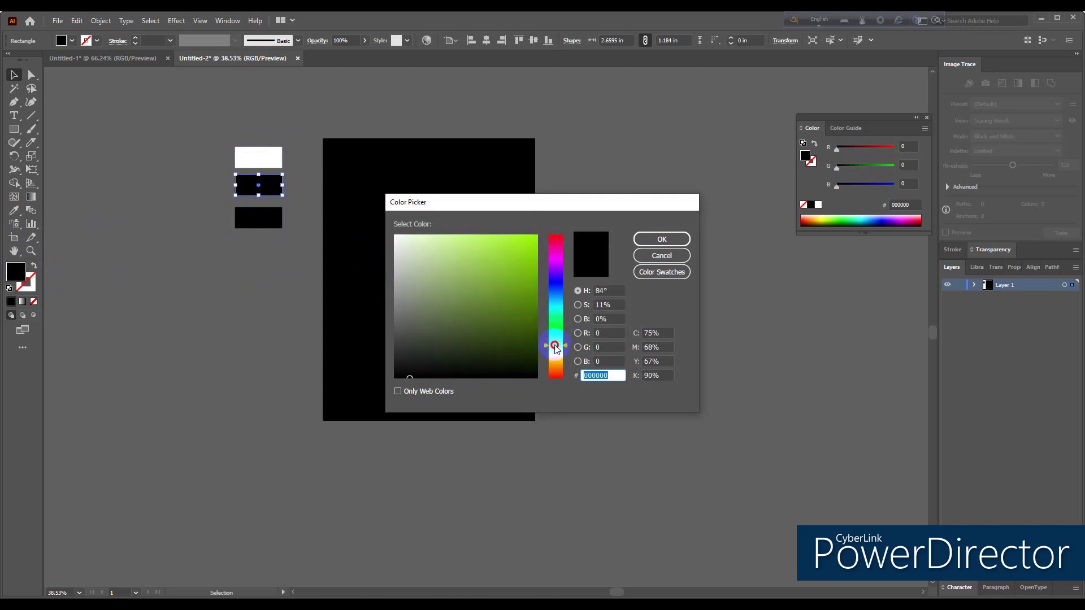
left_click(658, 239)
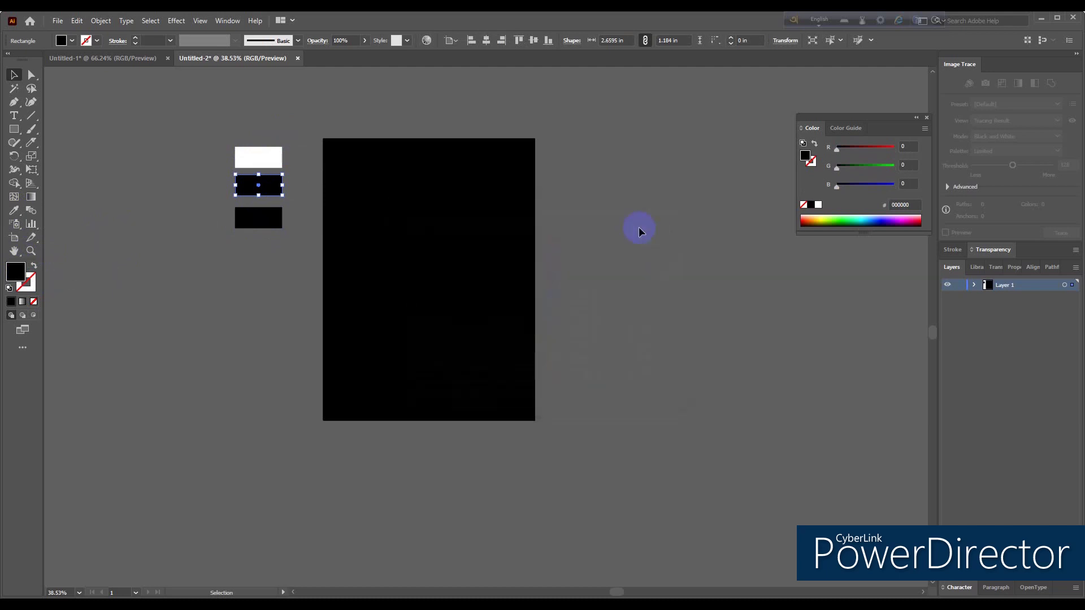
left_click(61, 40)
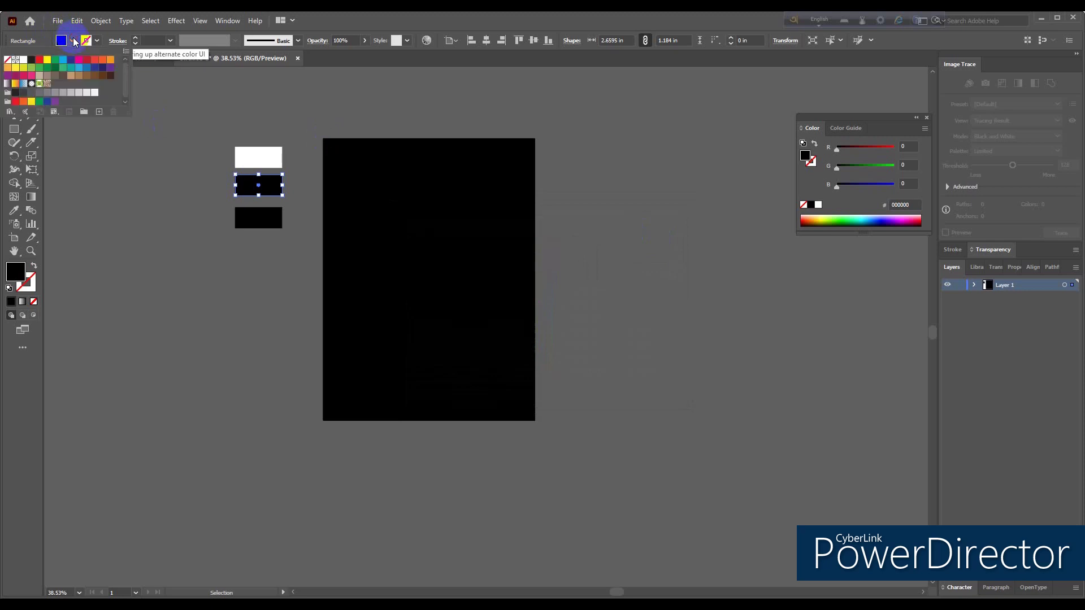
left_click(31, 67)
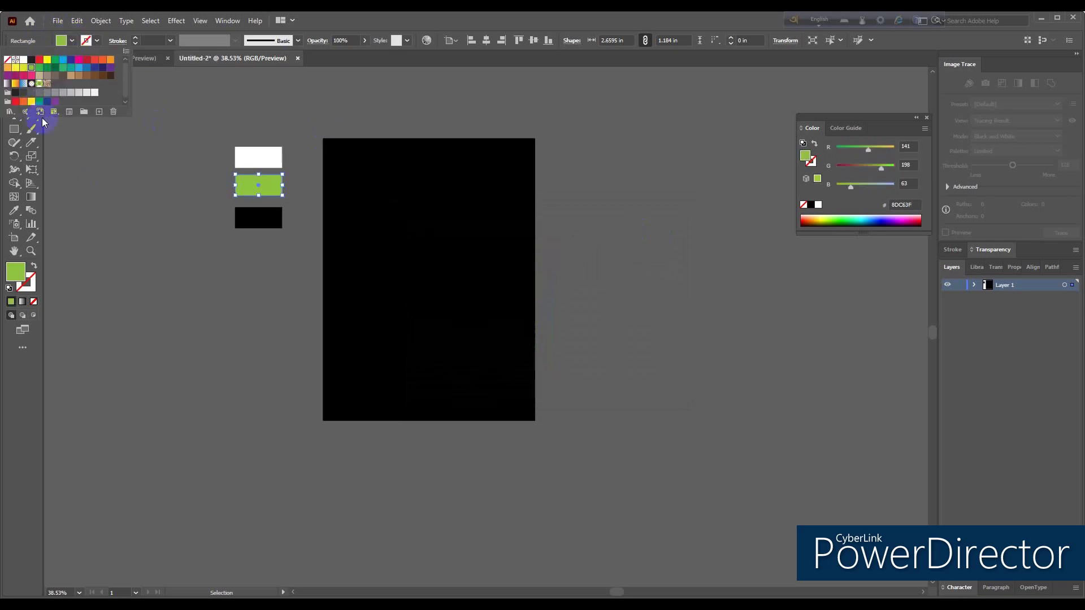
double_click(15, 272)
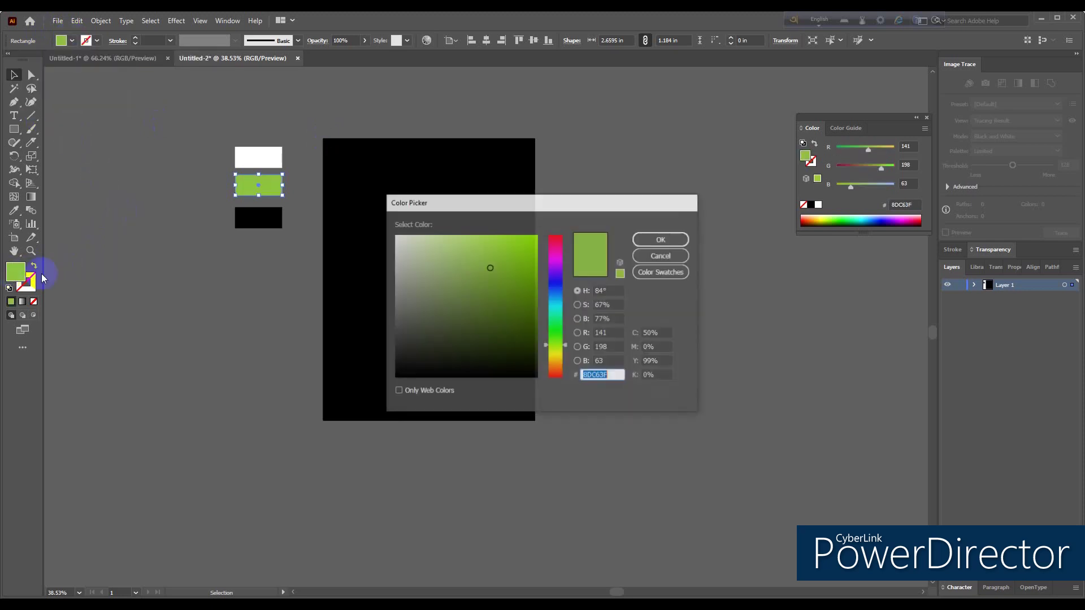
left_click_drag(502, 266, 477, 241)
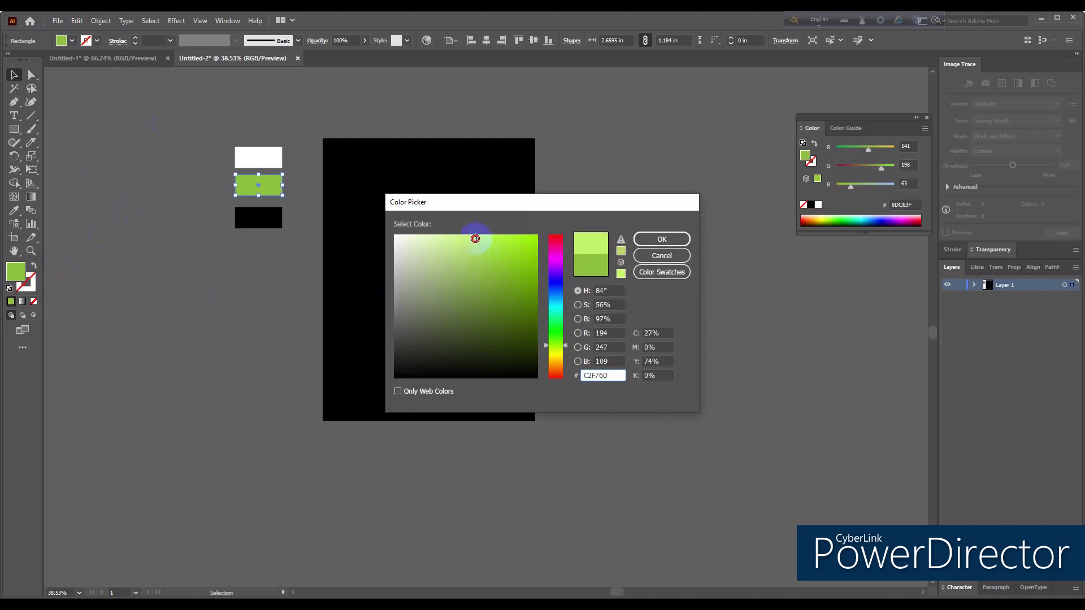
left_click(659, 239)
left_click(203, 260)
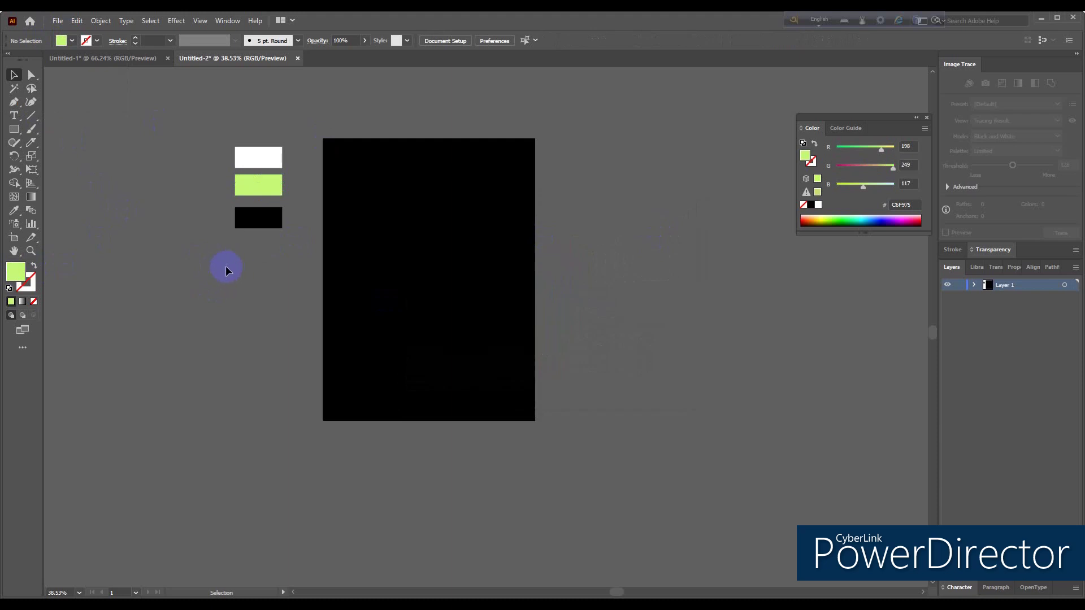
scroll(124, 269, "up", 1)
left_click(15, 116)
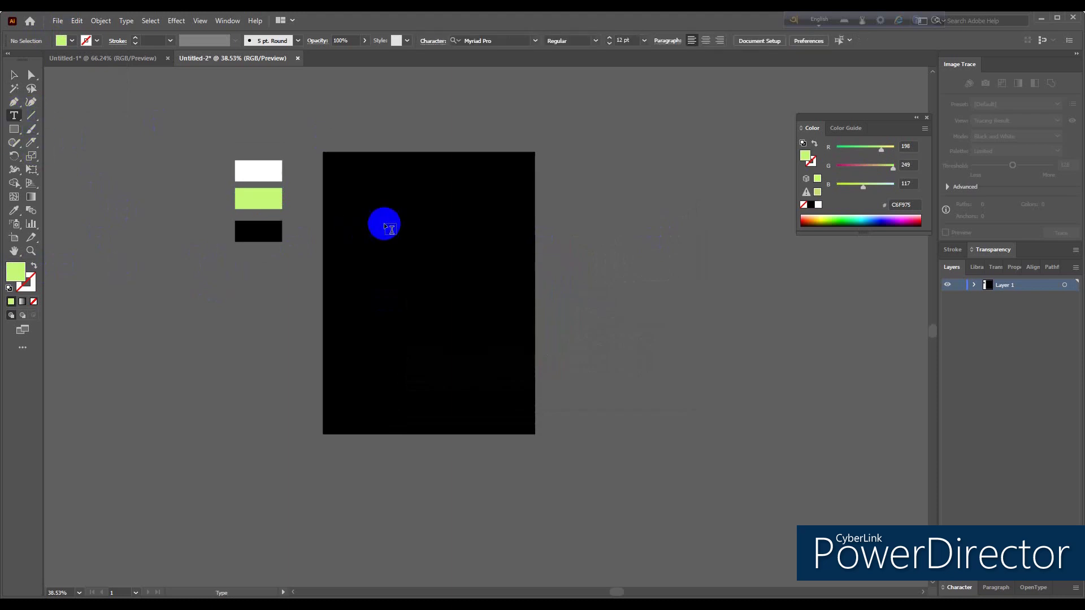
- Place a text object above the artboard and replace its placeholder with LOVE
left_click(339, 114)
left_click(15, 75)
left_click_drag(349, 115, 448, 150)
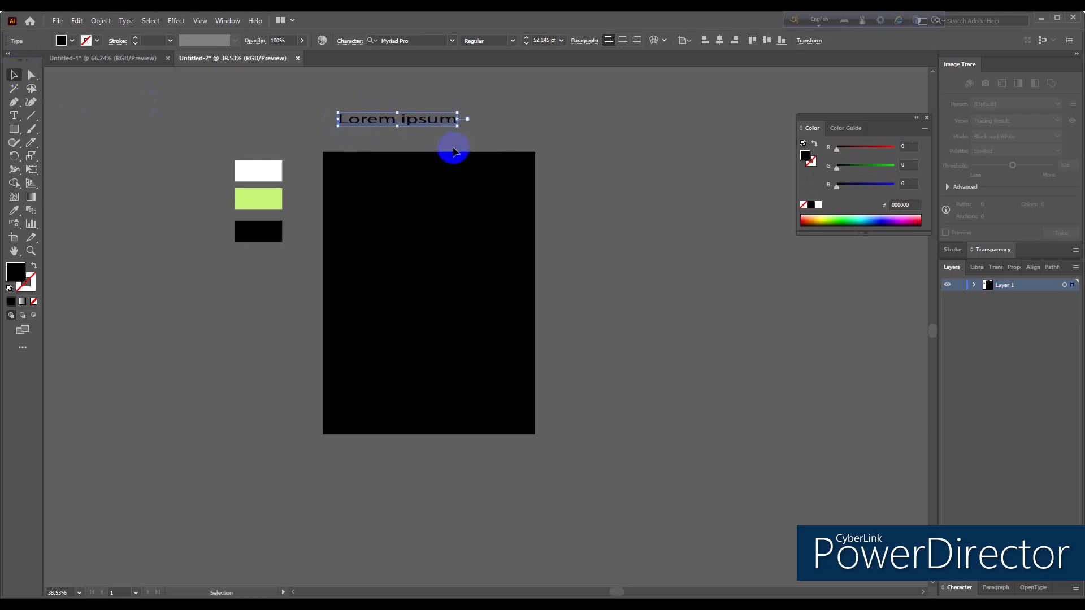
double_click(409, 121)
triple_click(409, 121)
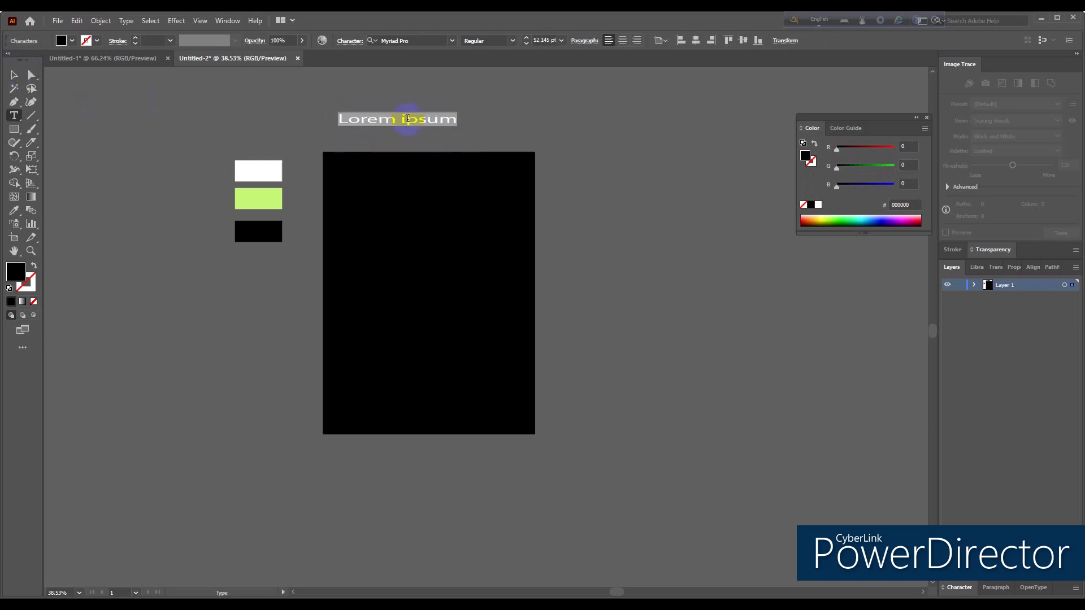
type("LOVE")
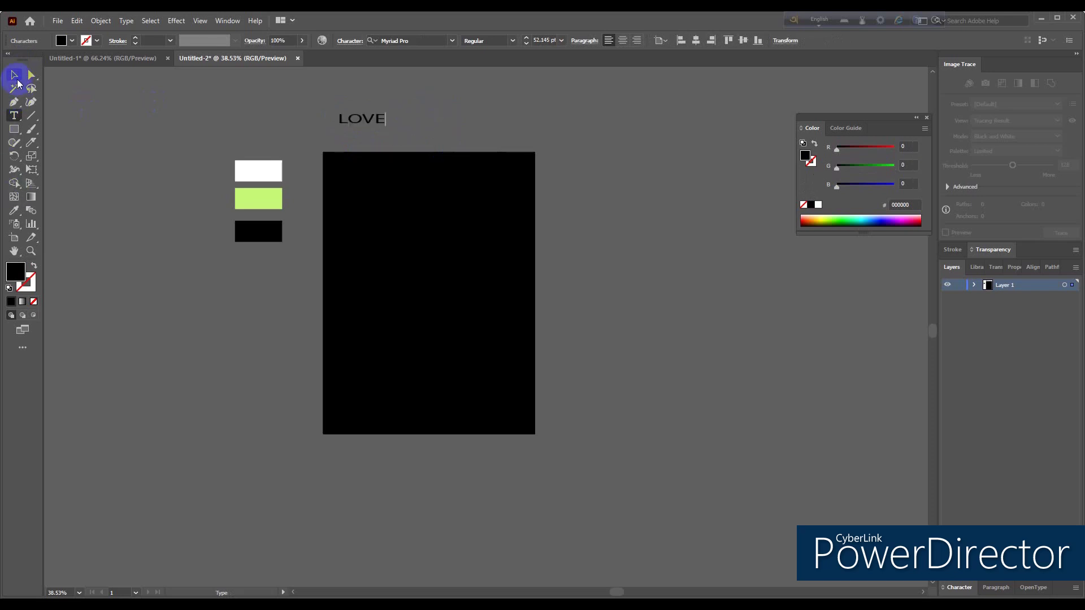
- Add a copy of the text reading YOU, lined up beneath LOVE
left_click(14, 76)
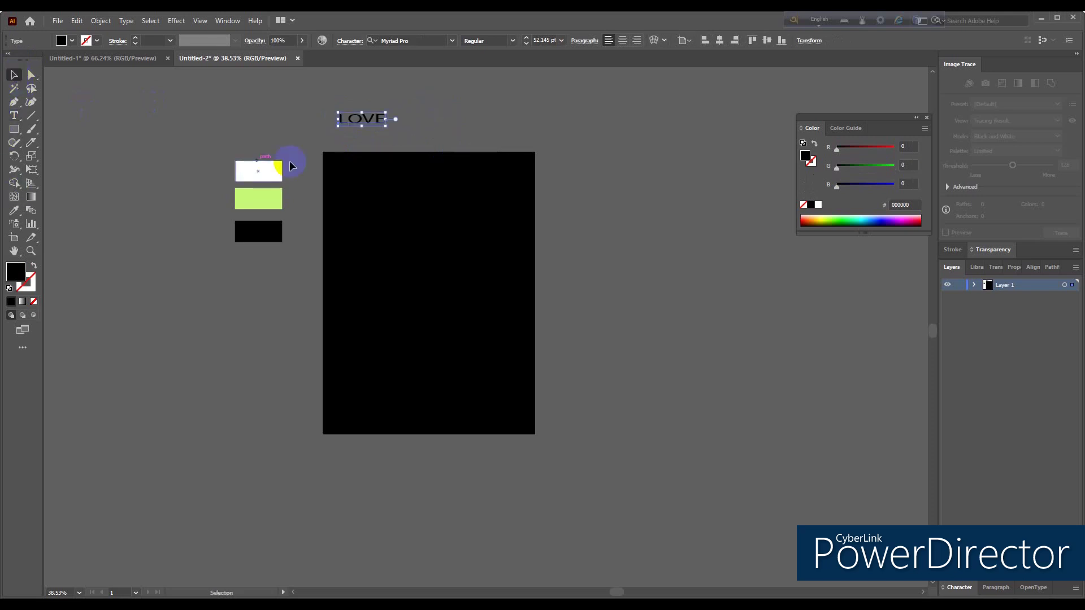
left_click_drag(358, 121, 351, 138, "alt")
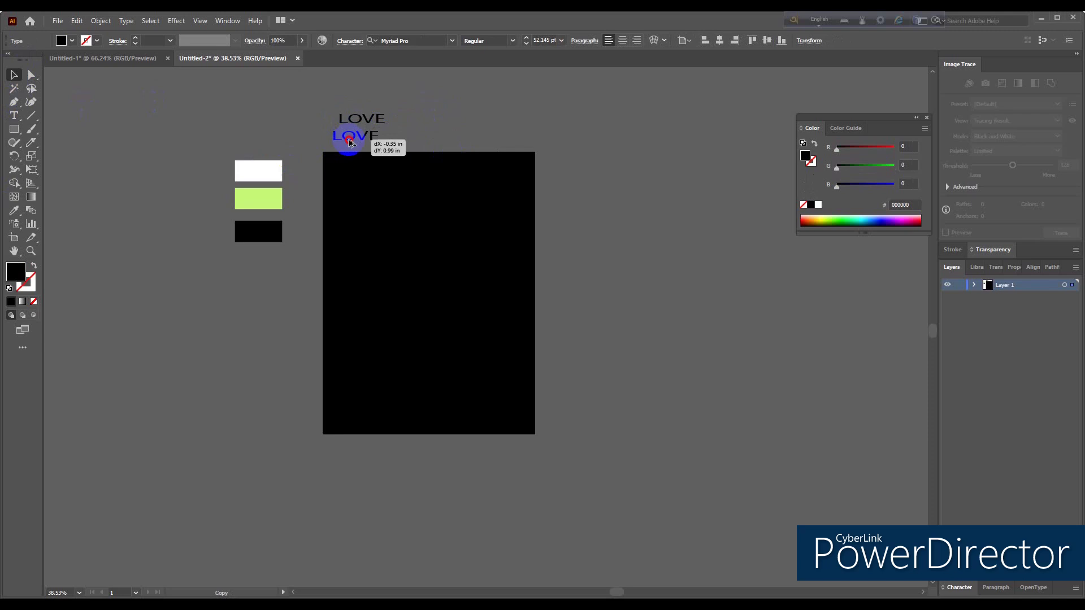
double_click(356, 140)
double_click(356, 136)
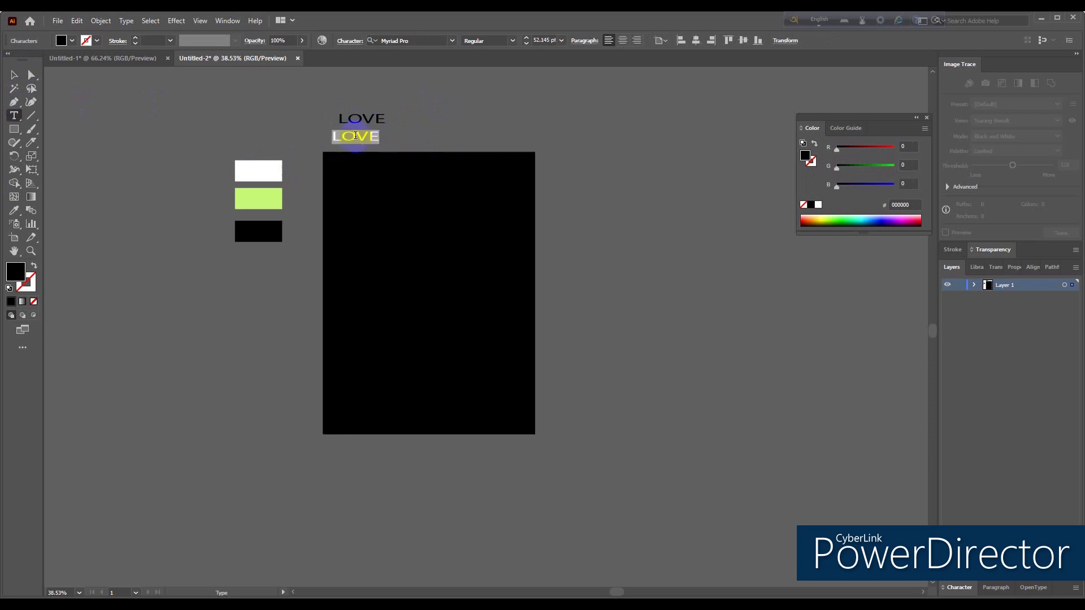
type("YOU")
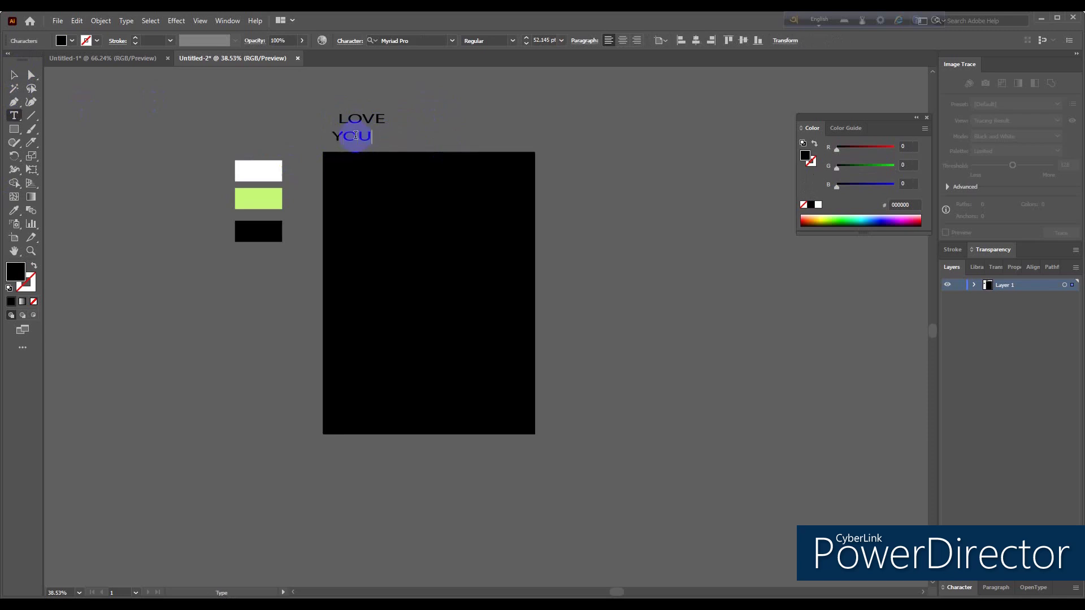
left_click(14, 75)
left_click(399, 121)
mouse_move(369, 116)
left_mouse_down()
mouse_move(331, 104)
mouse_move(327, 135)
mouse_move(314, 135)
mouse_move(330, 158)
left_mouse_up()
left_click(400, 120)
- Enlarge the LOVE YOU lettering to 72 pt and set it in Rockwell Extra Bold
left_click(527, 38)
left_click(526, 38)
left_click(527, 37)
left_click(527, 37)
left_click(527, 37)
left_click(527, 38)
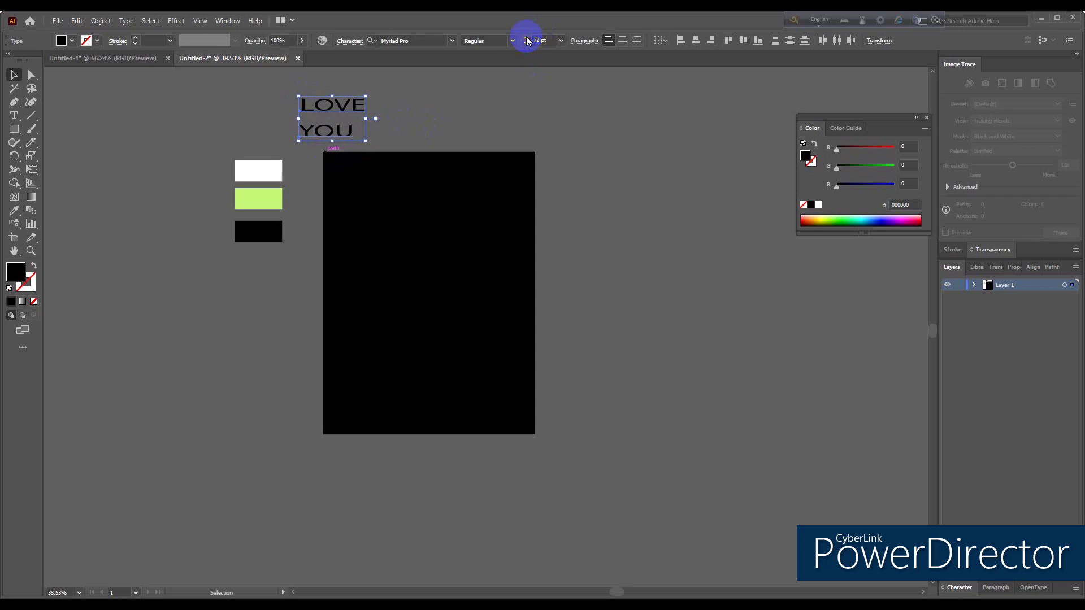
left_click(453, 40)
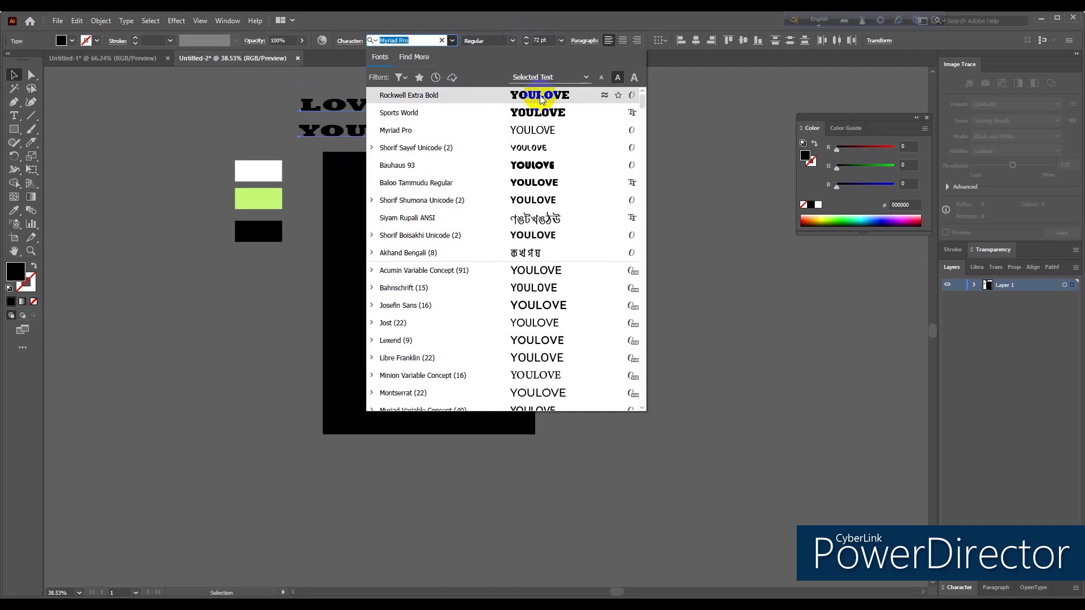
left_click(541, 97)
left_click(590, 217)
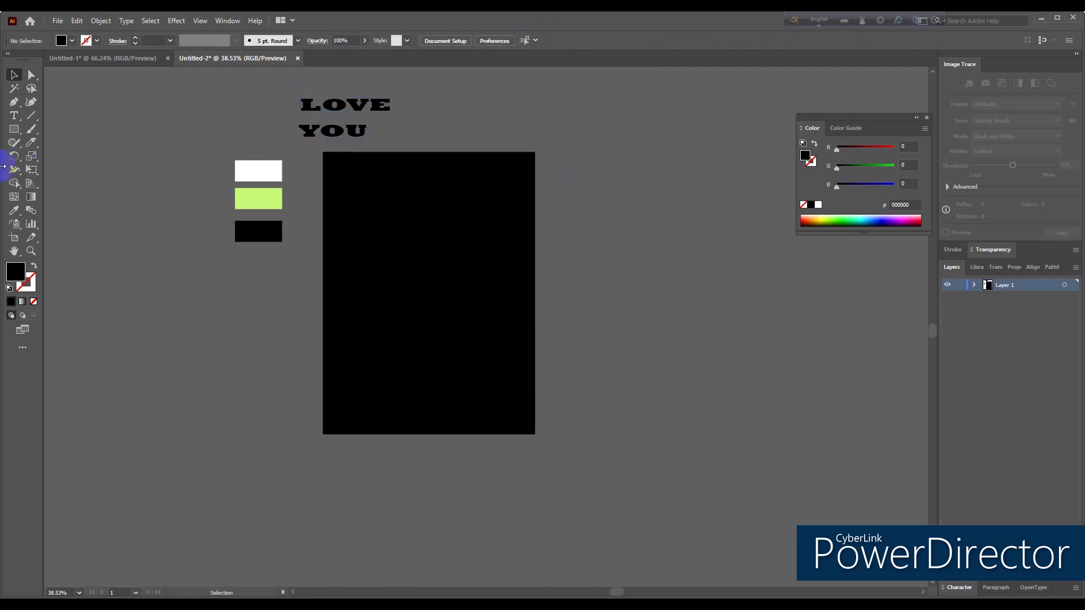
- Draw a 10.2533 in circle with the Ellipse tool over the artboard's upper part
left_click_drag(15, 131, 73, 160)
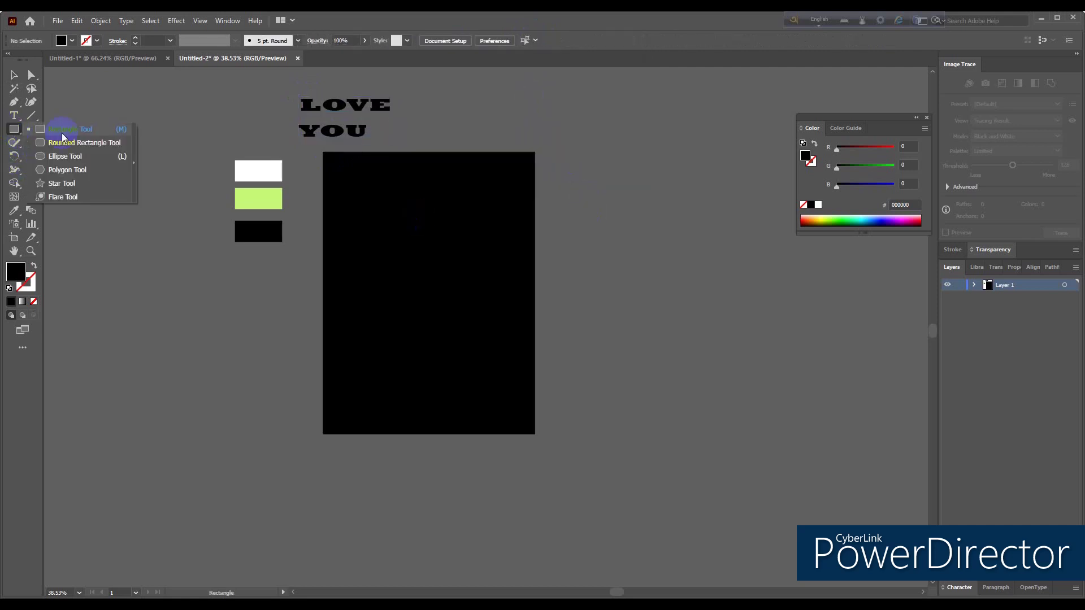
left_click(69, 161)
left_click_drag(417, 257, 423, 264)
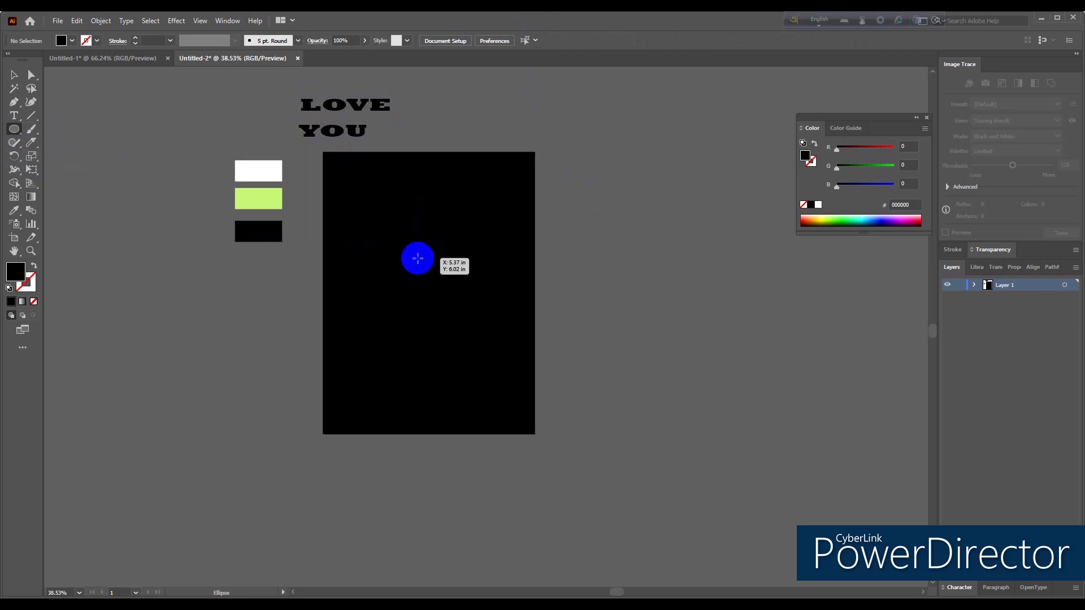
left_click_drag(423, 264, 508, 349)
left_click(15, 274)
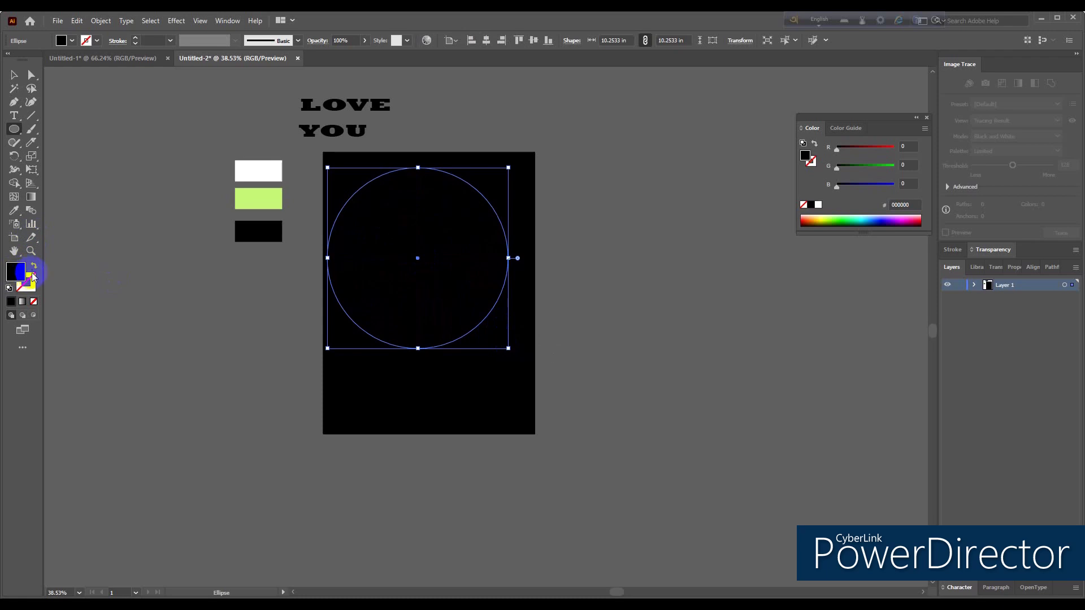
left_click(34, 267)
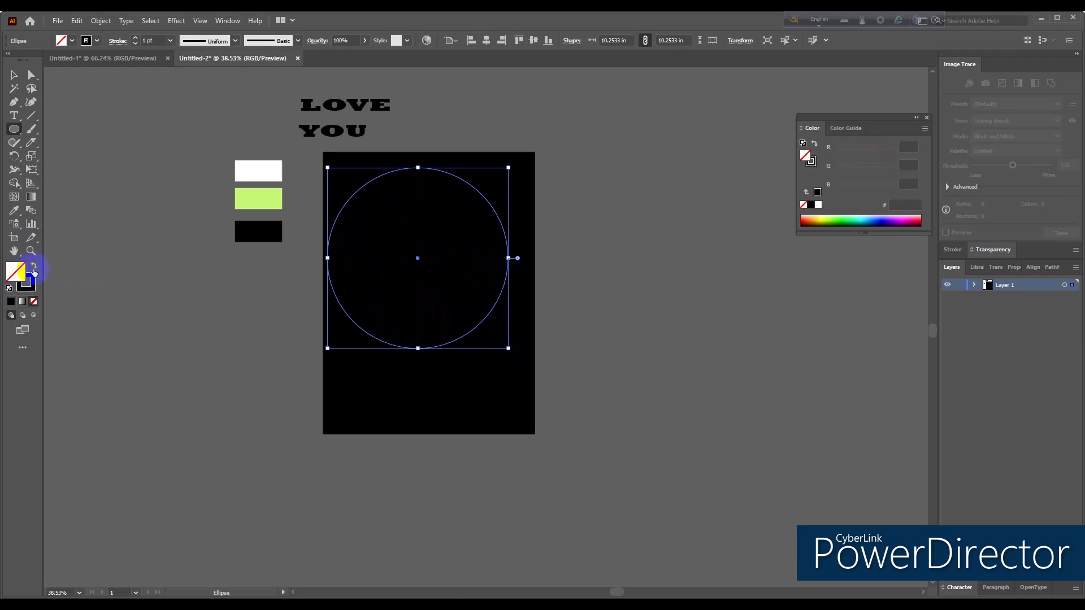
- Give the circle no fill and a white 1 pt outline
left_click(34, 268)
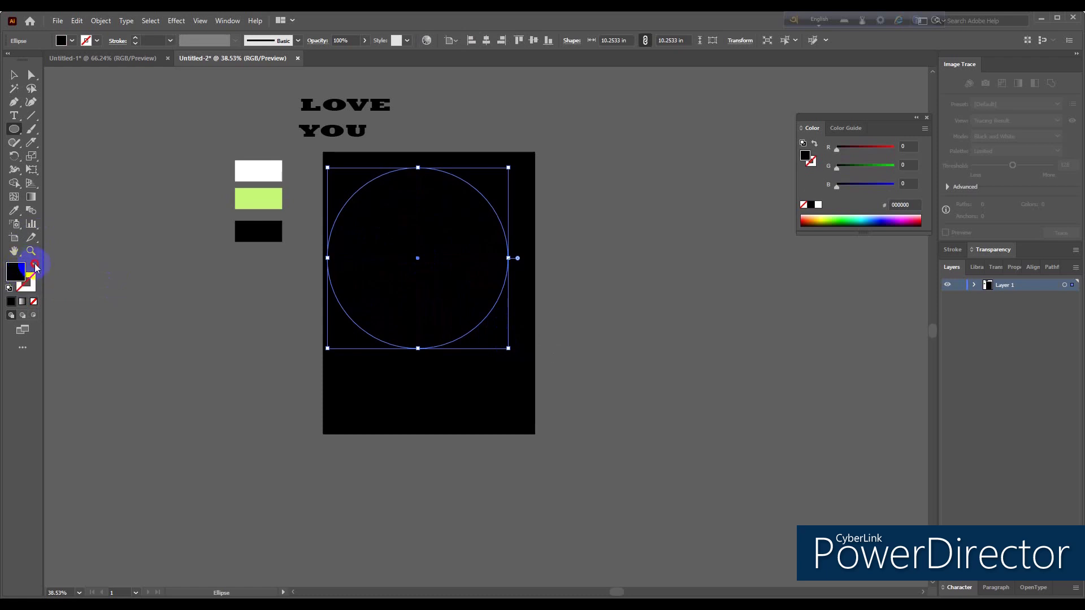
left_click(34, 267)
double_click(32, 291)
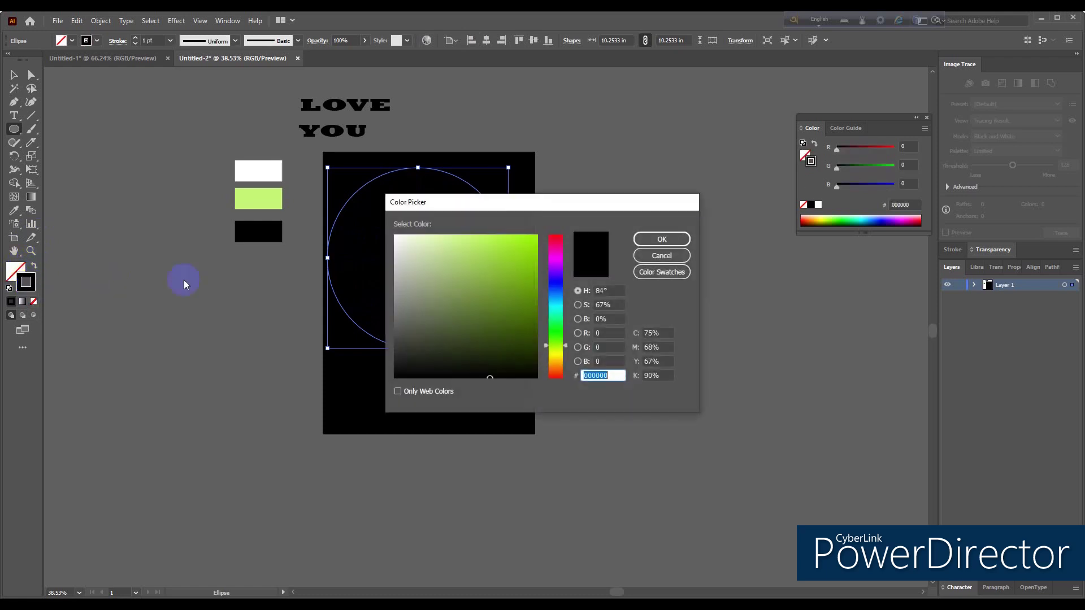
left_click(398, 238)
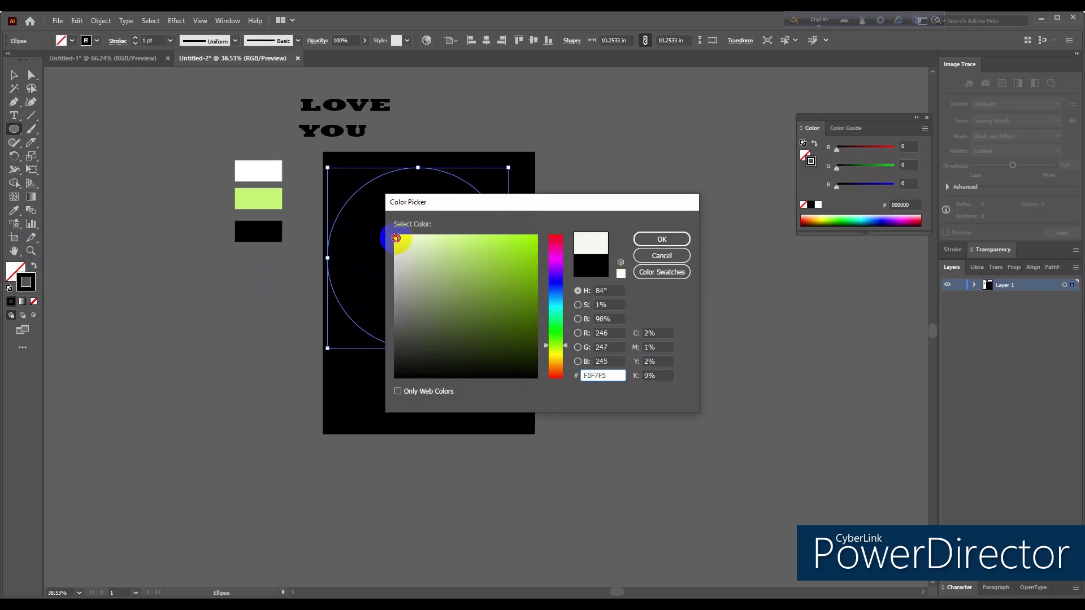
mouse_move(398, 239)
left_mouse_down()
mouse_move(393, 263)
mouse_move(394, 237)
left_mouse_up()
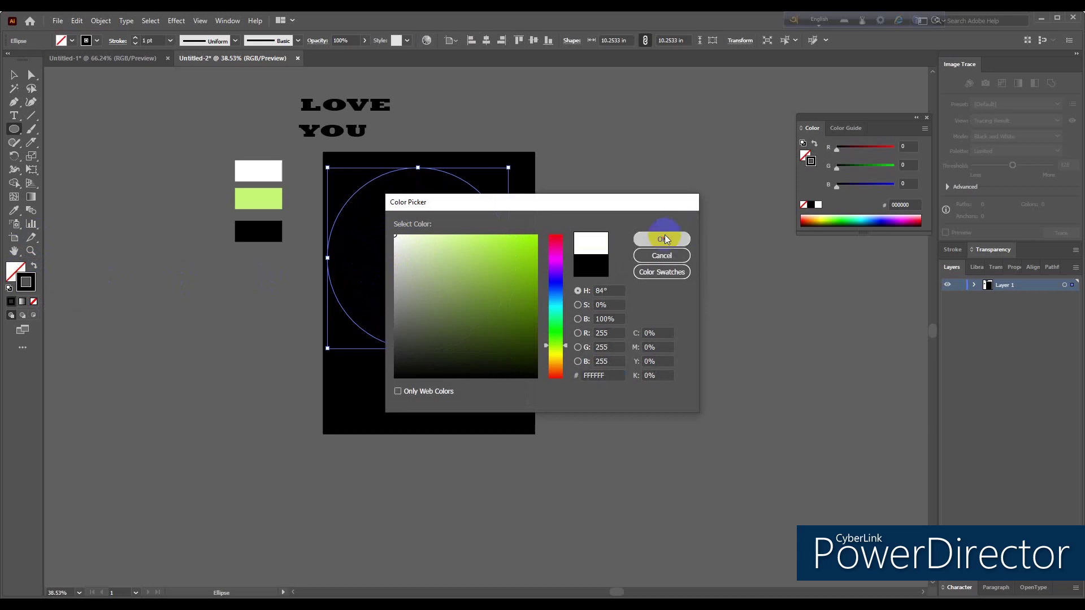
left_click(660, 239)
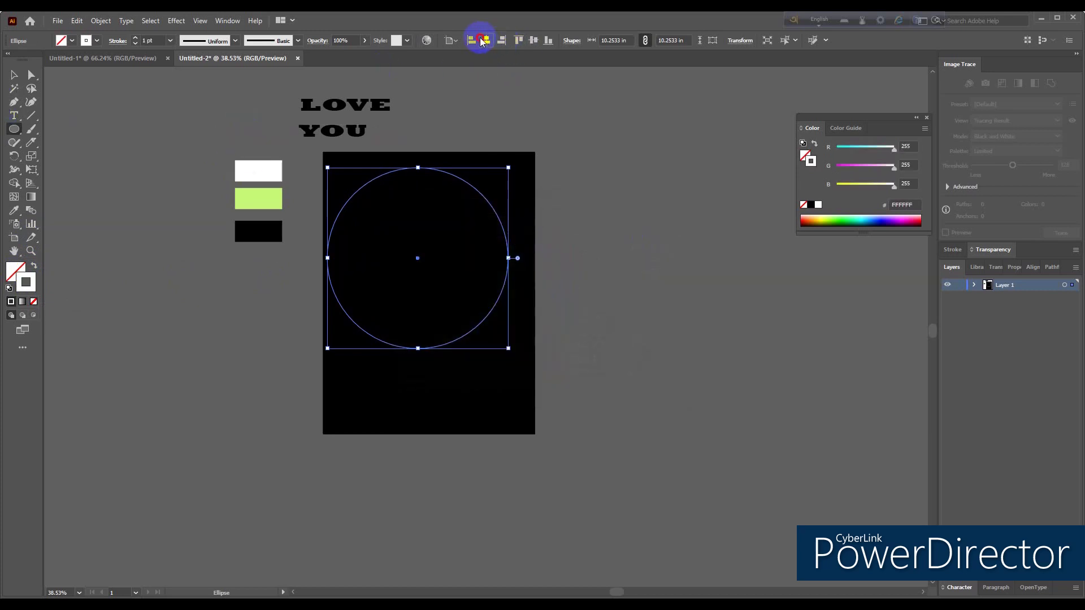
- Centre the circle horizontally and vertically on the artboard, then deselect it
left_click(487, 40)
left_click(533, 40)
left_click(15, 74)
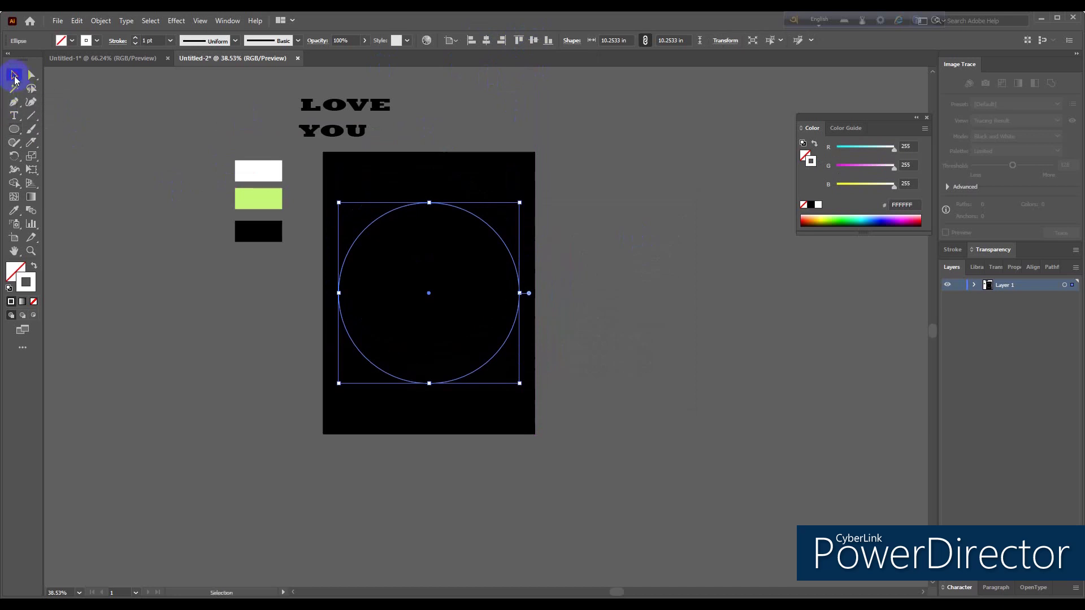
left_click(107, 328)
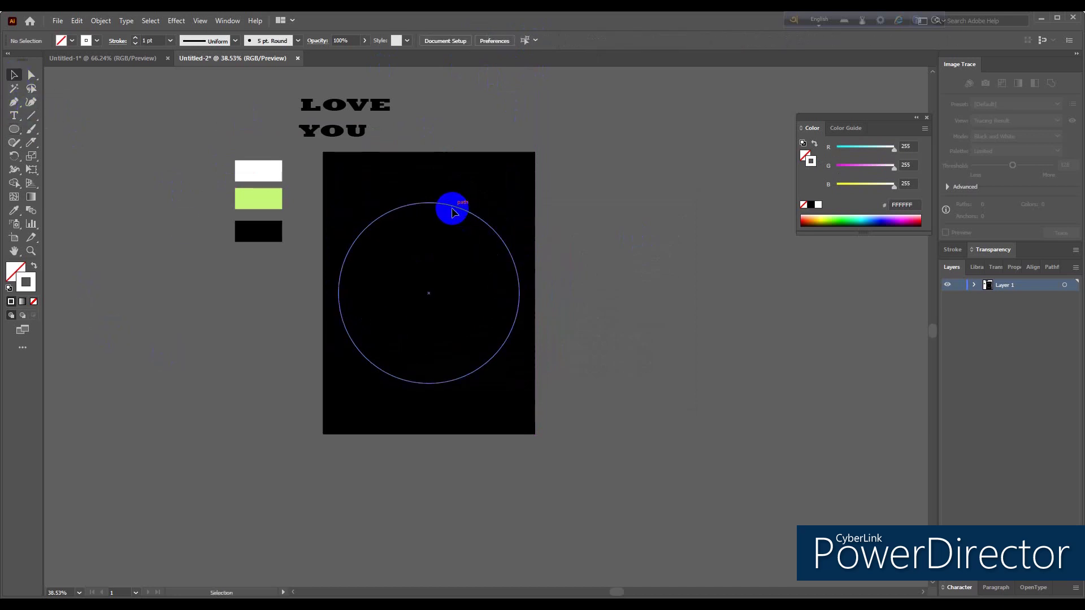
scroll(123, 336, "right", 1)
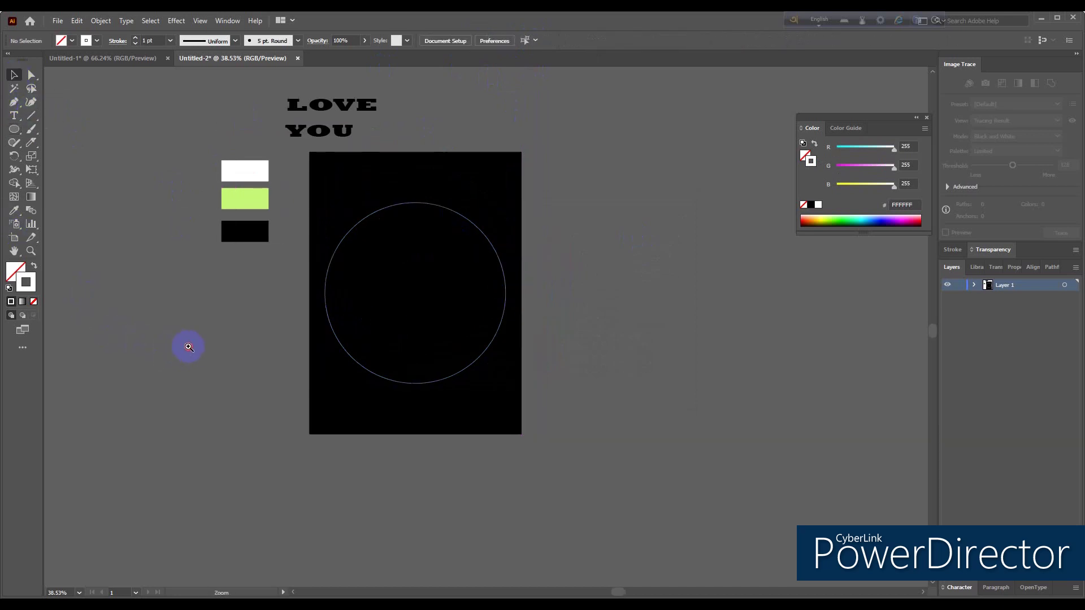
left_click_drag(189, 347, 204, 341)
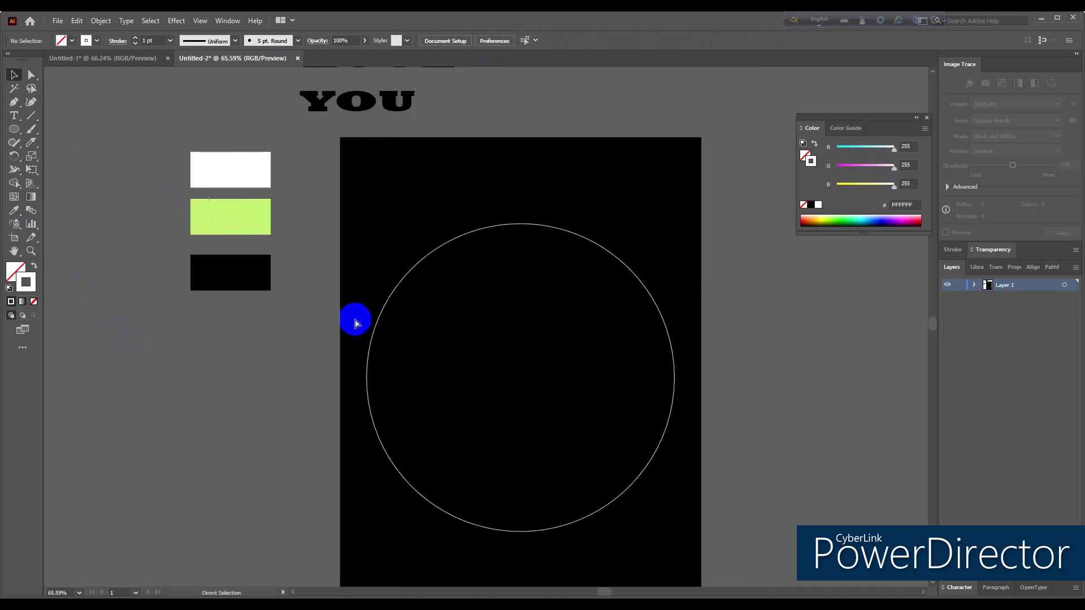
scroll(354, 320, "right", 3)
scroll(339, 318, "down", 4)
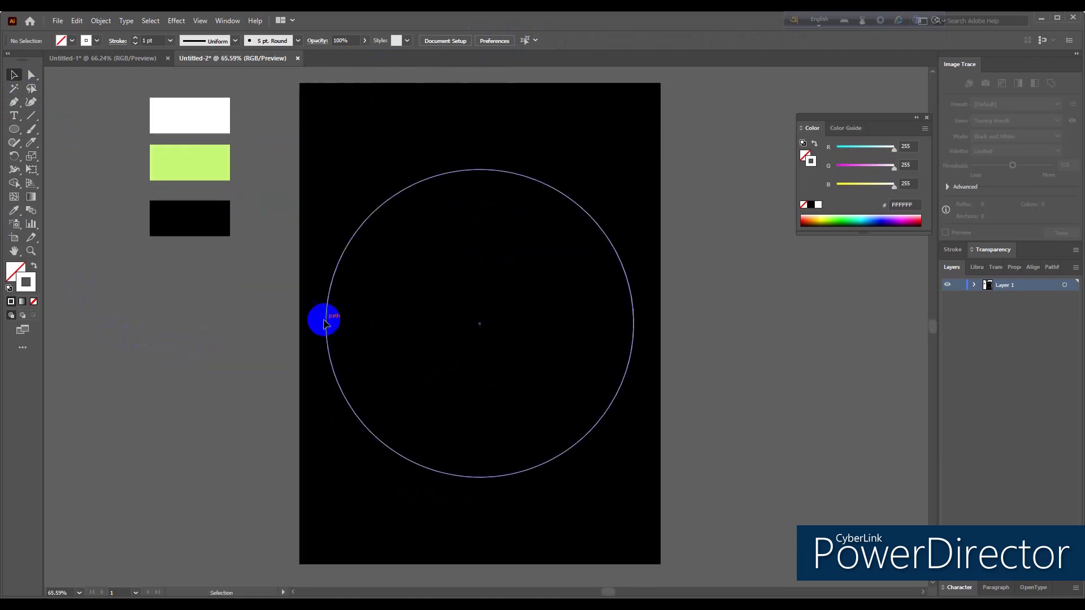
- Draw an S-shaped Pen path through the circle's centre, from the artboard's left edge to its right edge
left_click(14, 102)
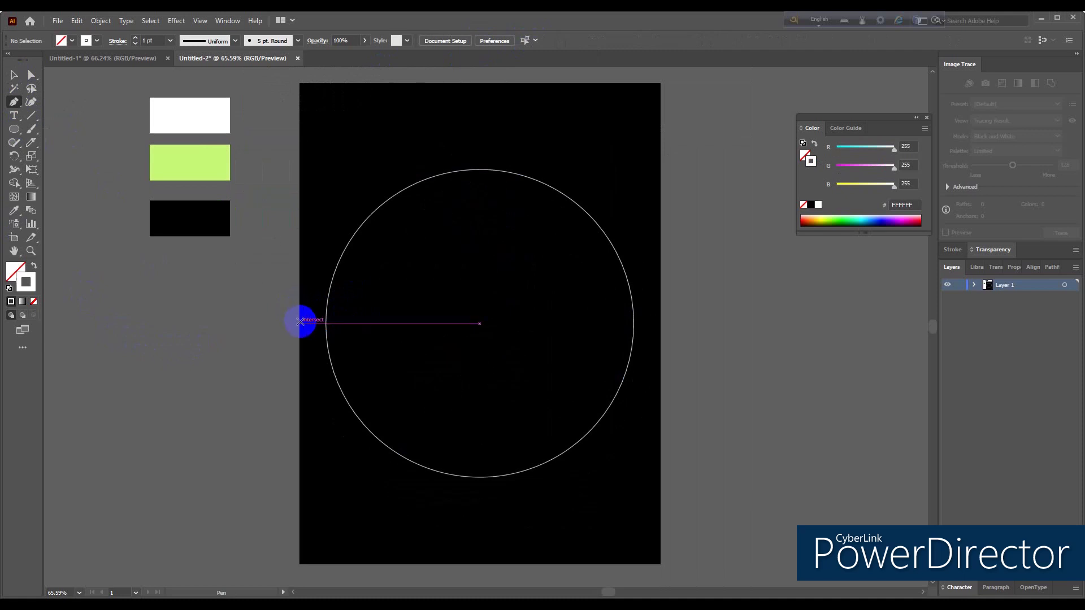
left_click(300, 323)
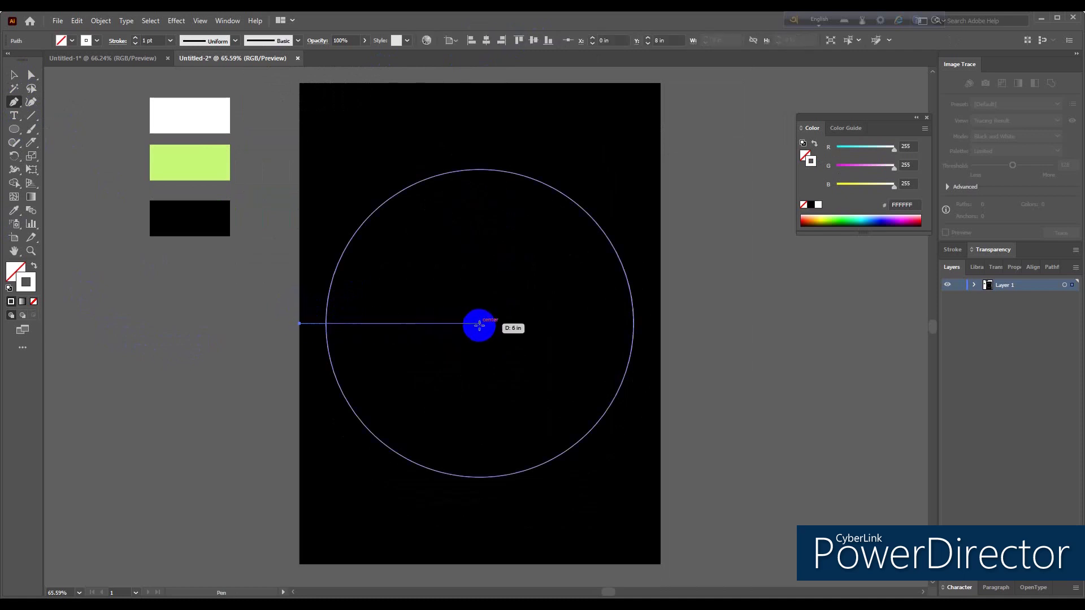
left_click_drag(480, 325, 597, 423)
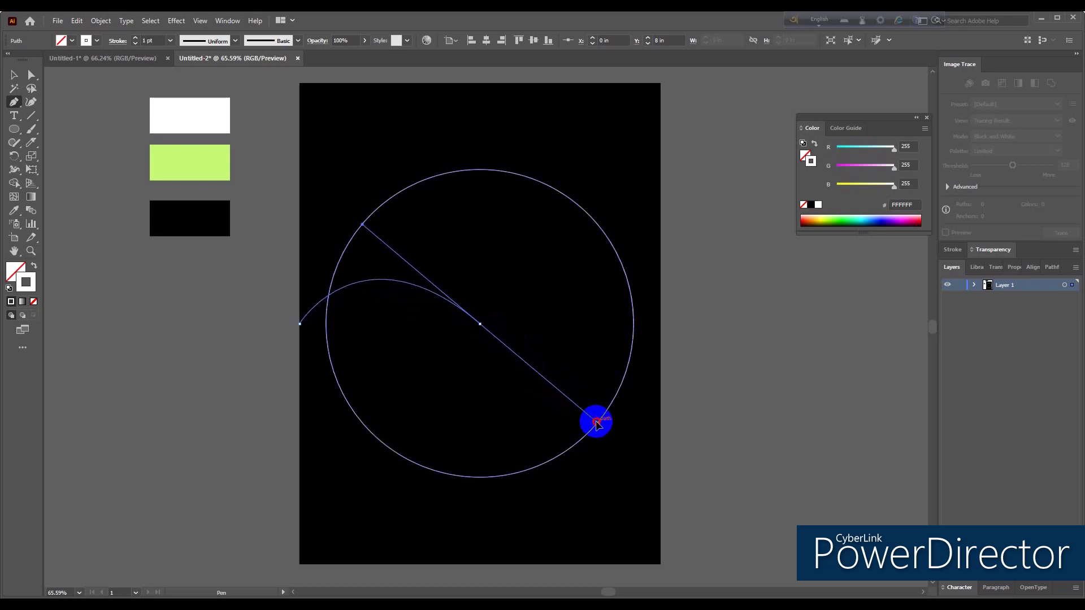
left_click_drag(596, 422, 597, 423)
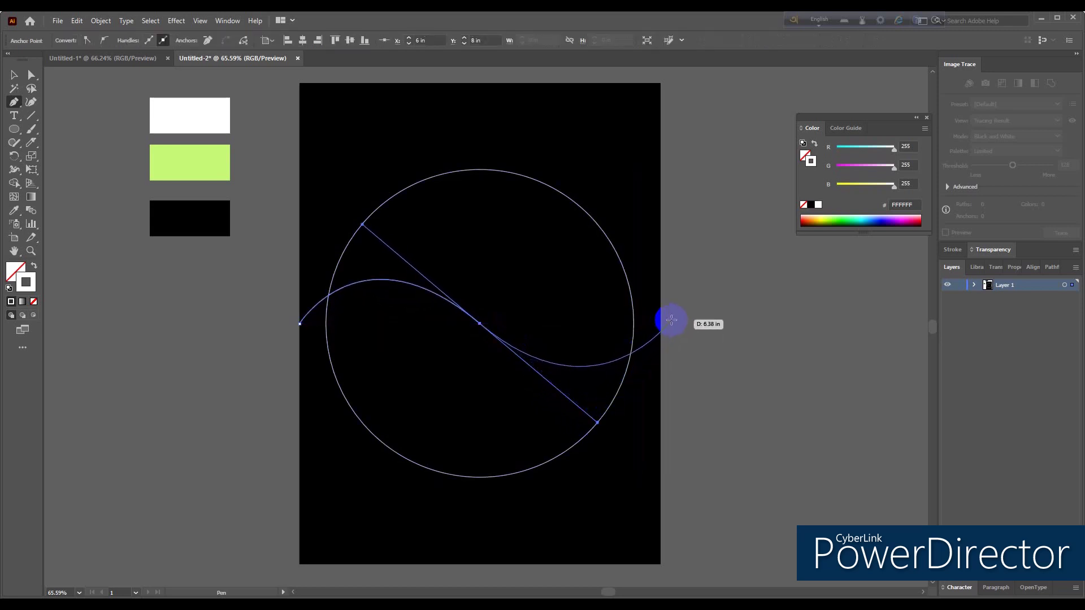
left_click(672, 322)
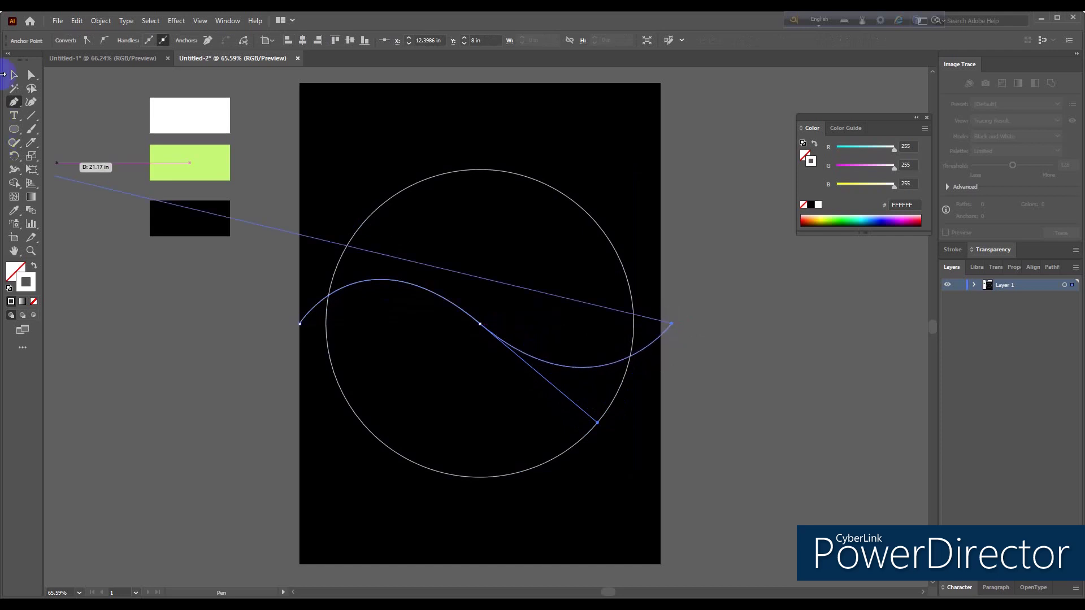
left_click(14, 75)
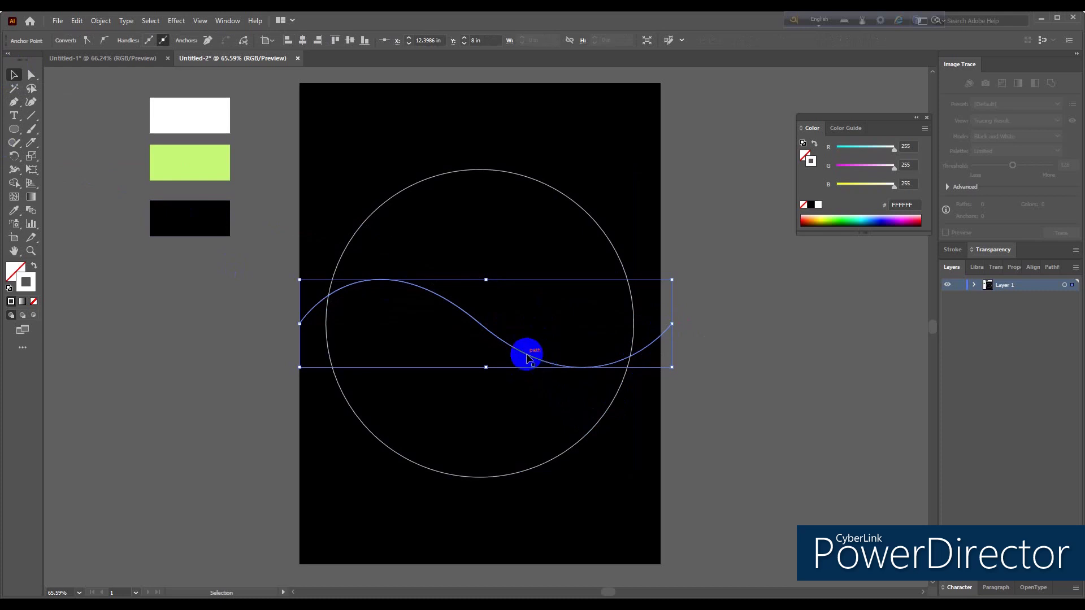
- Copy the wave just below the original and centre the circle and waves horizontally
left_click_drag(525, 356, 522, 336)
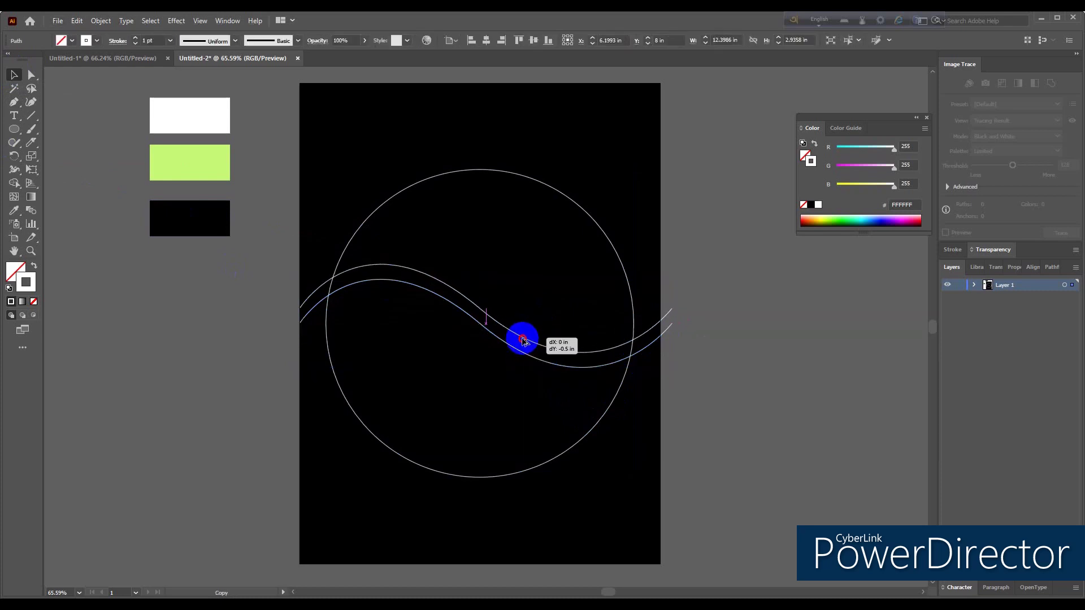
left_click_drag(522, 336, 523, 348)
left_click_drag(492, 252, 463, 361)
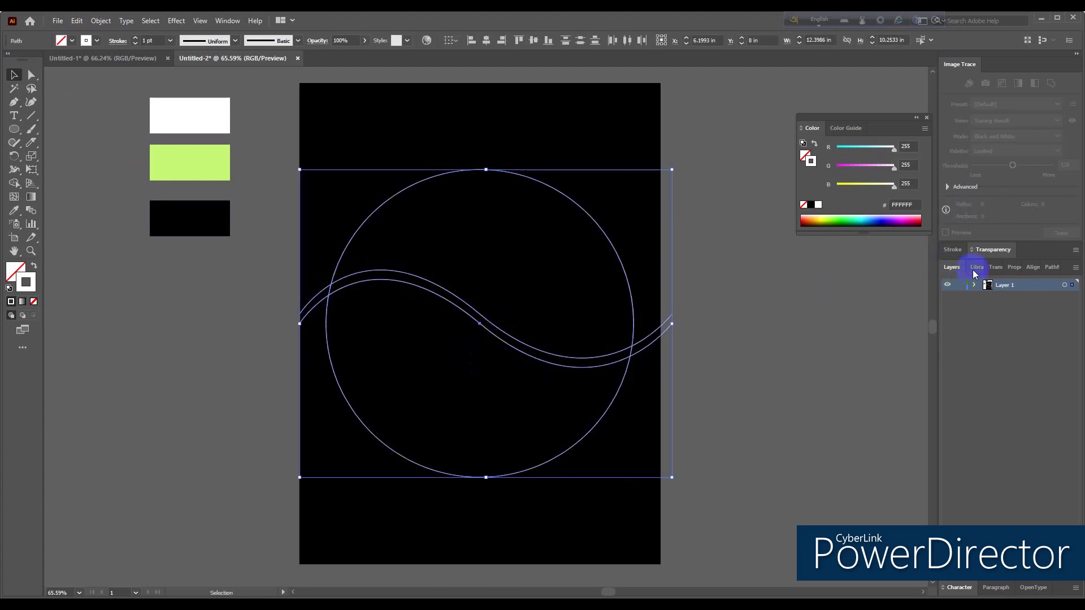
left_click(1033, 267)
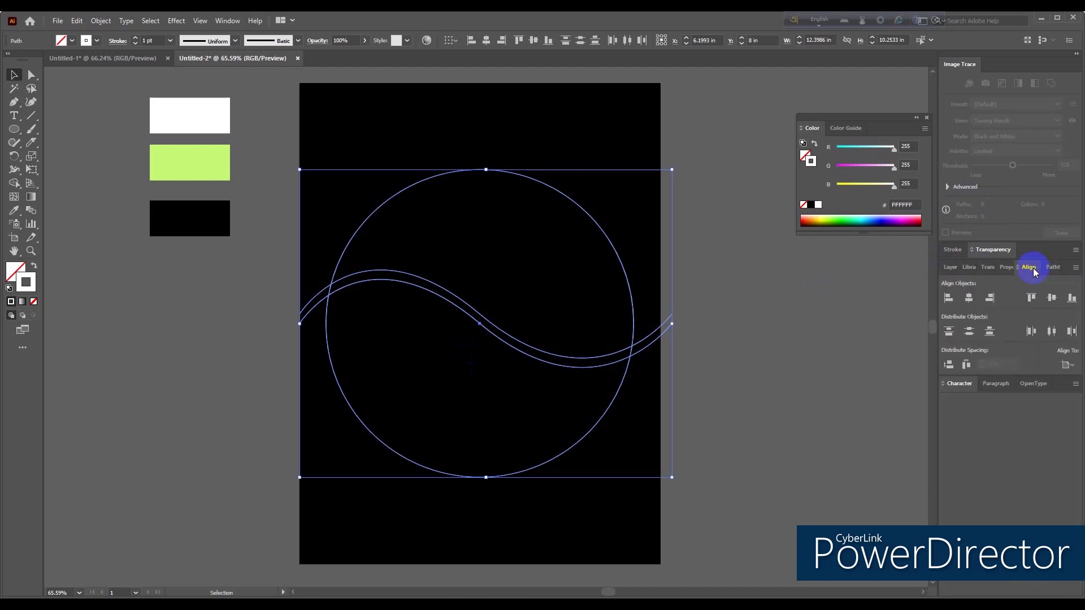
left_click(1052, 298)
key("ctrl+z")
left_click(970, 298)
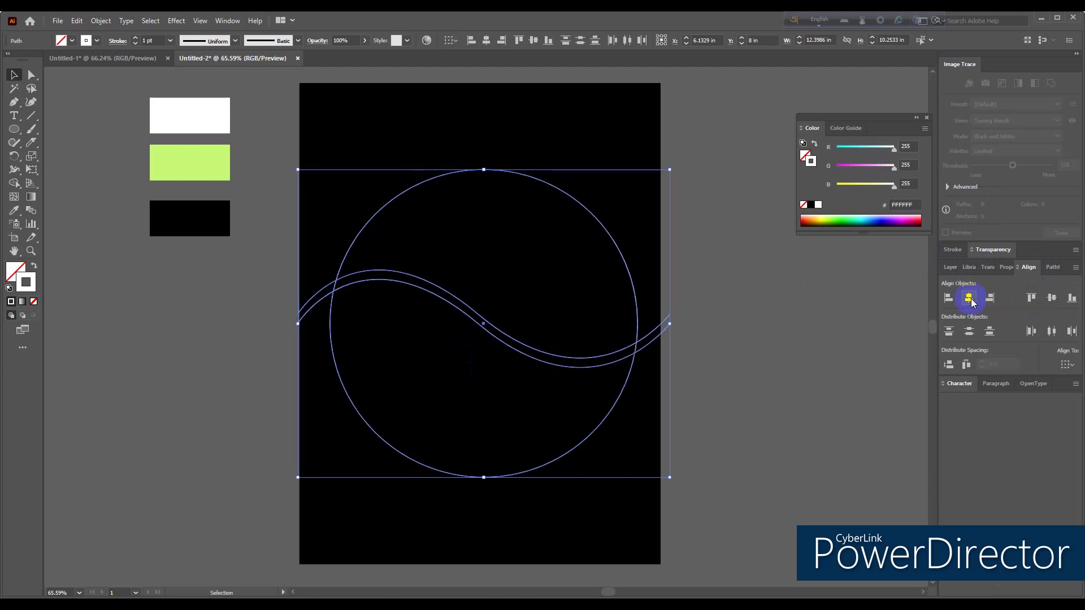
left_click(698, 350)
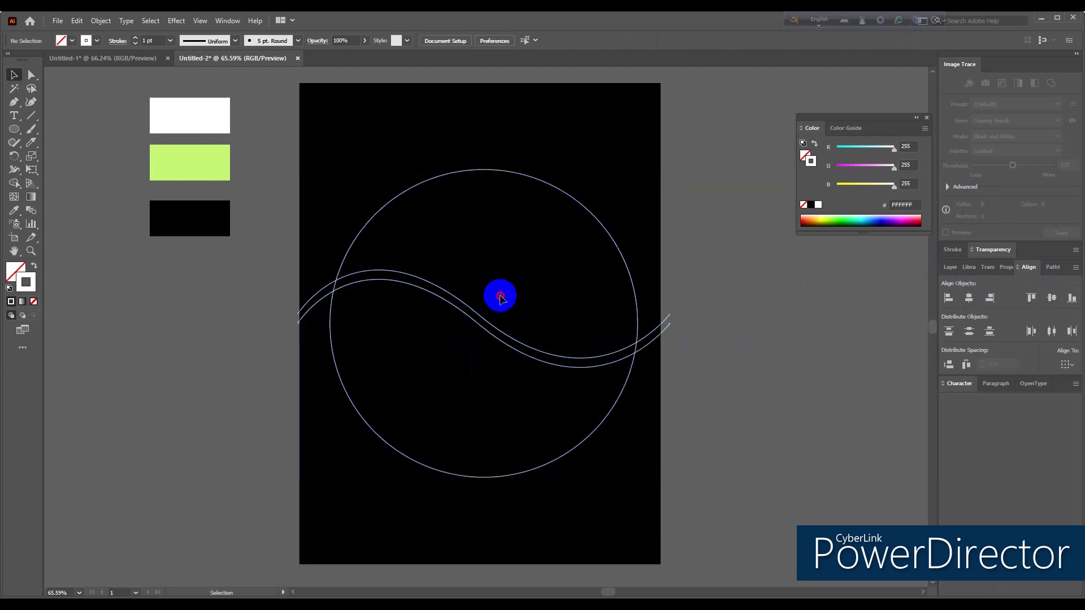
- Group the two wave paths and select them together with the circle
left_click_drag(499, 295, 473, 362)
left_click_drag(508, 307, 504, 355)
key("v")
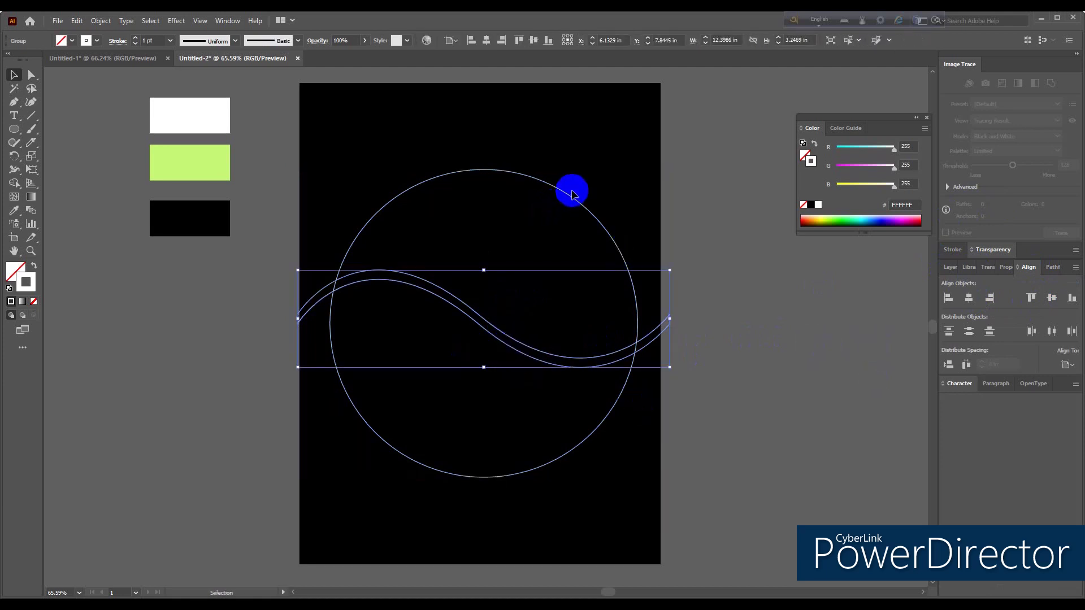
left_click(439, 142)
left_click_drag(439, 141, 507, 476)
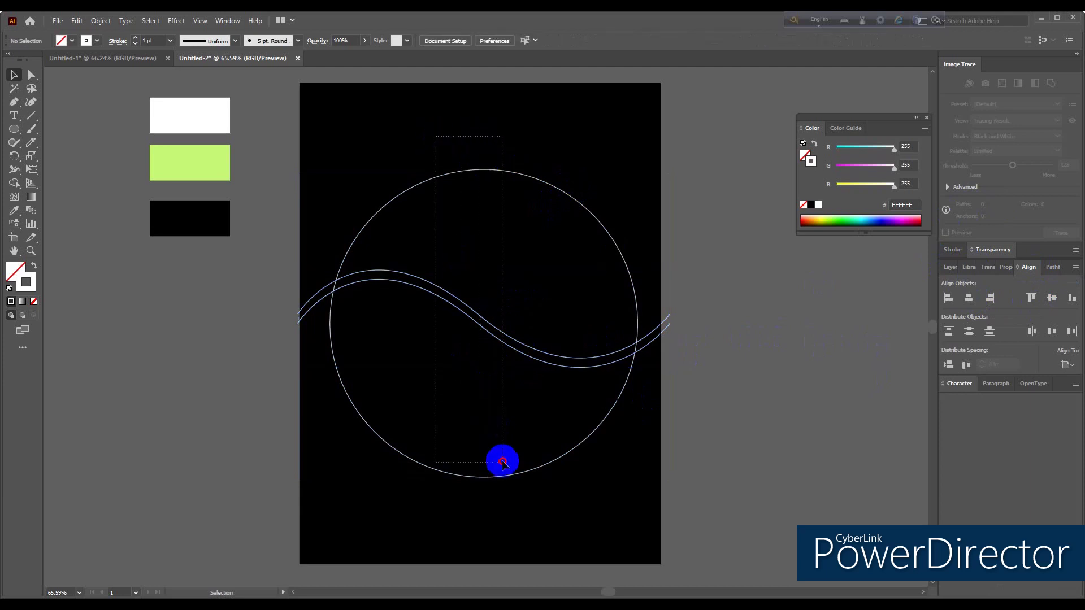
left_click(618, 490)
left_click_drag(485, 270, 483, 380)
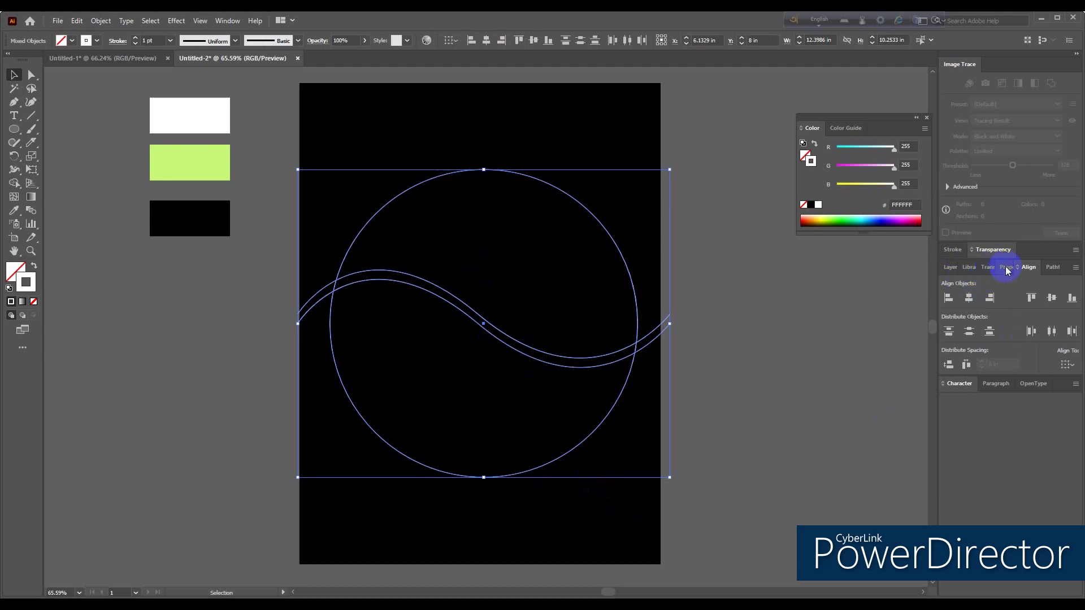
- Split the circle along the waves with Pathfinder Divide, ungroup the pieces and remove the leftover wave
left_click(1053, 268)
left_click(952, 328)
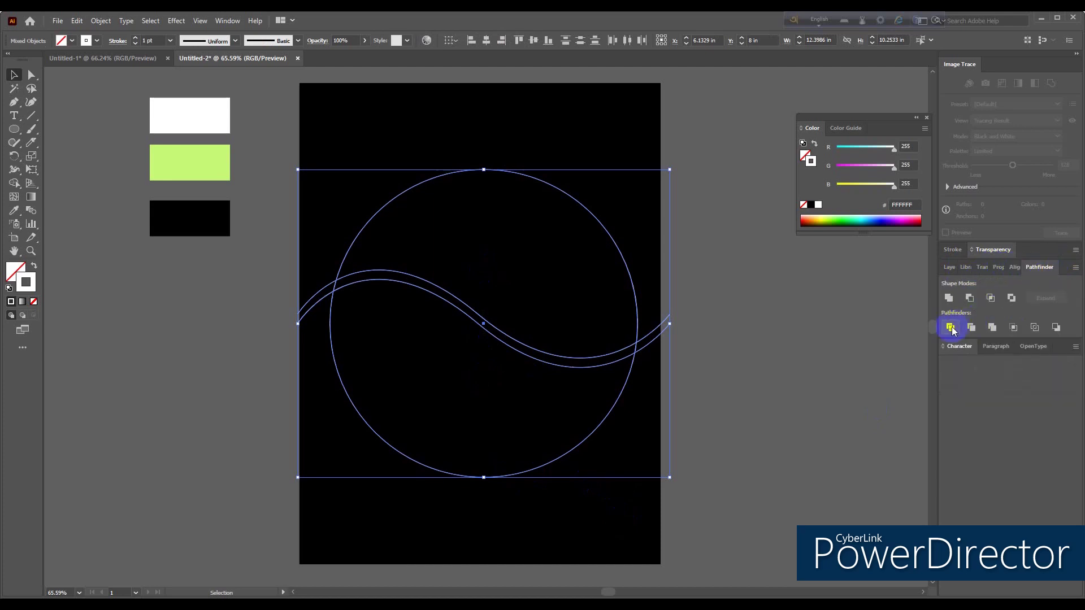
right_click(497, 333)
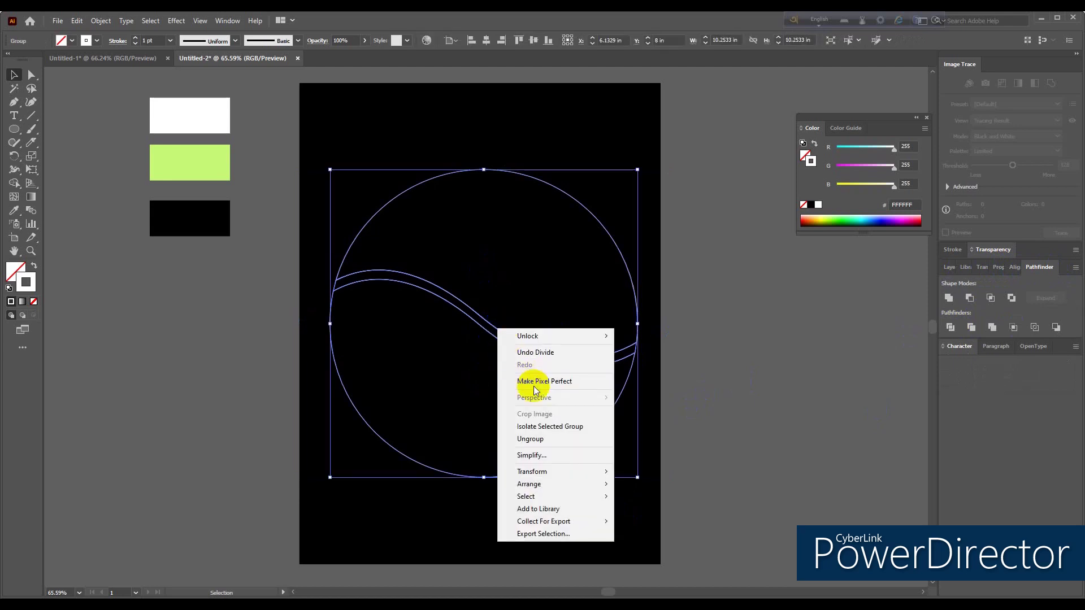
left_click(530, 439)
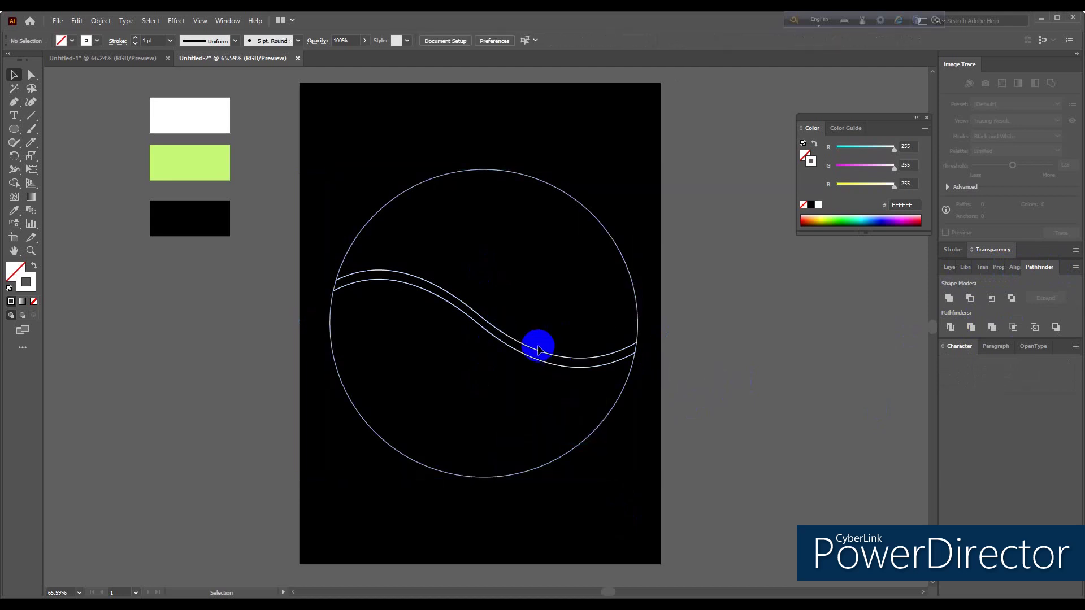
left_click(526, 348)
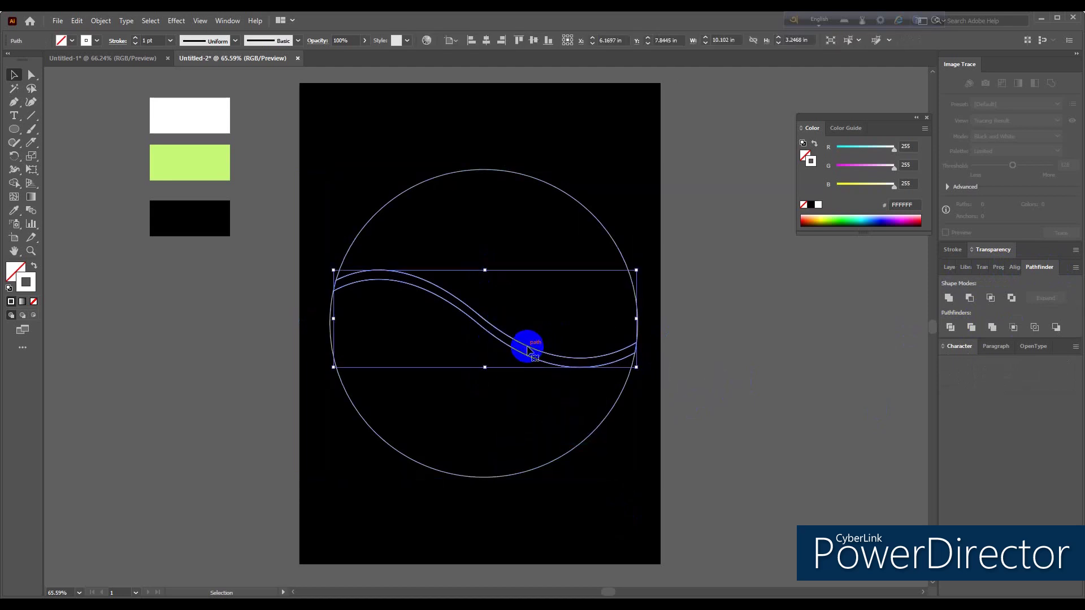
key("ctrl+shift+a")
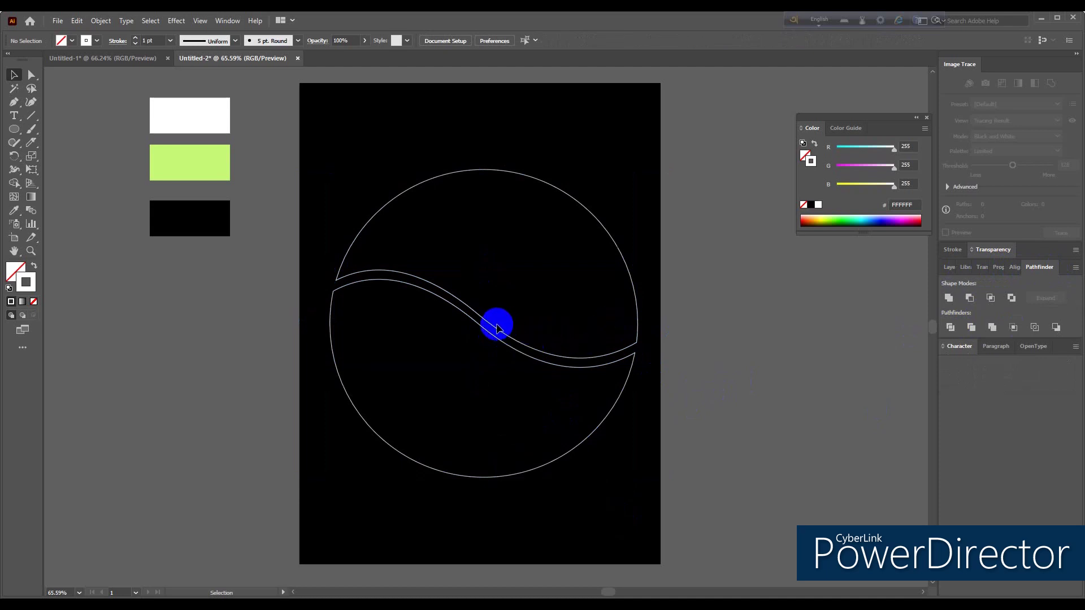
scroll(783, 275, "up", 2)
scroll(784, 275, "up", 1)
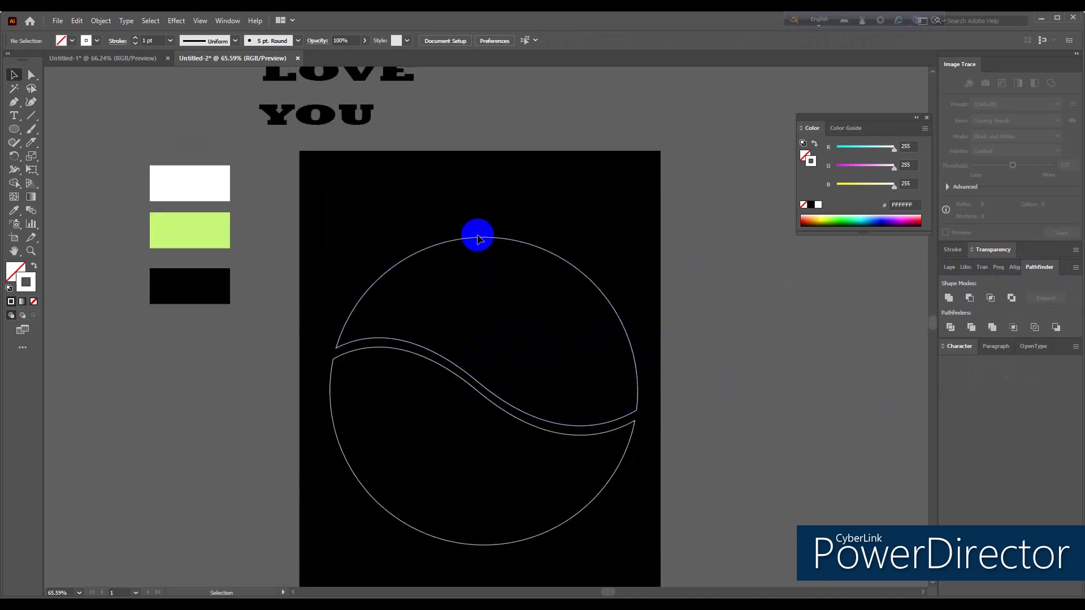
left_click(478, 240)
left_click(361, 72, "shift")
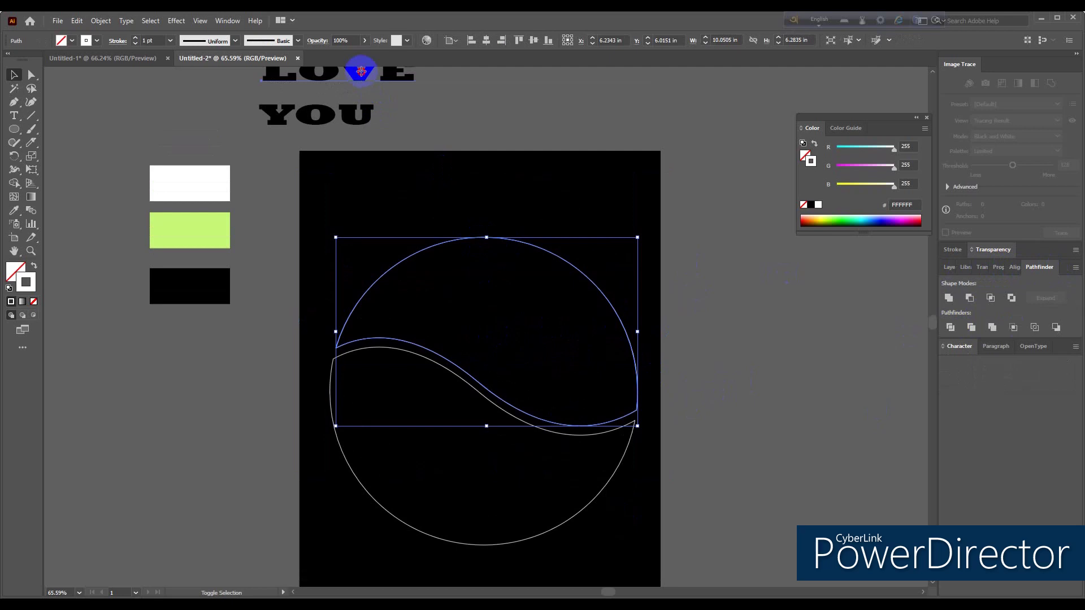
left_click(101, 21)
mouse_move(116, 302)
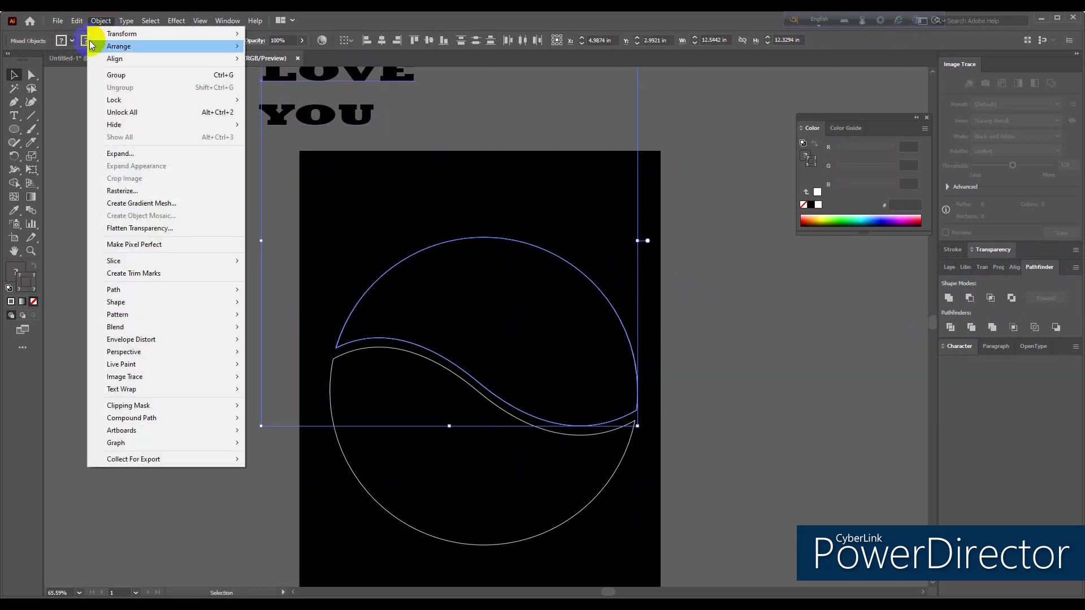
left_click(292, 363)
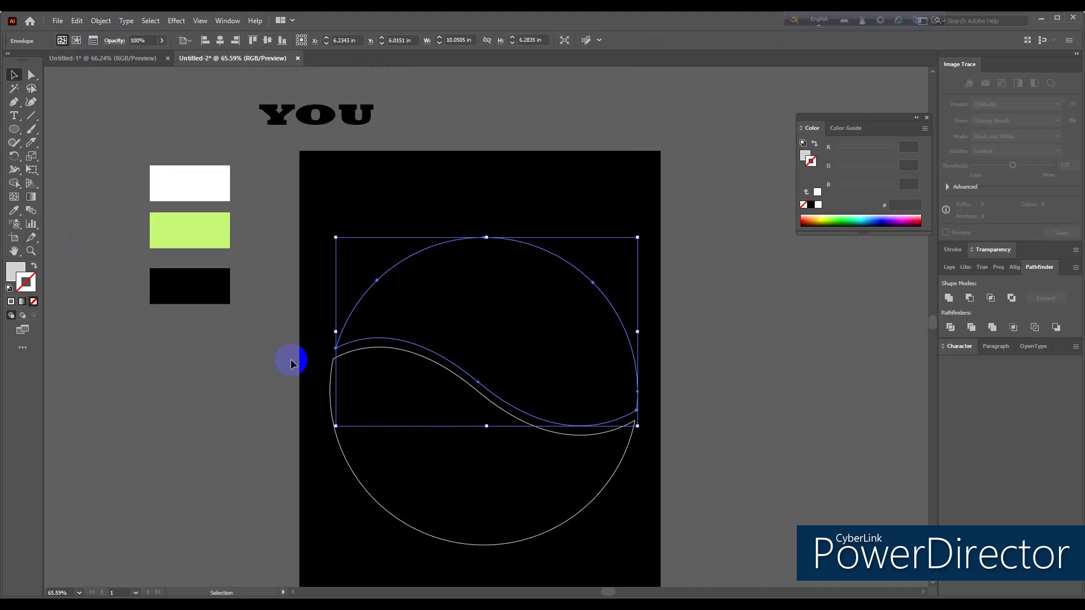
left_click(20, 213)
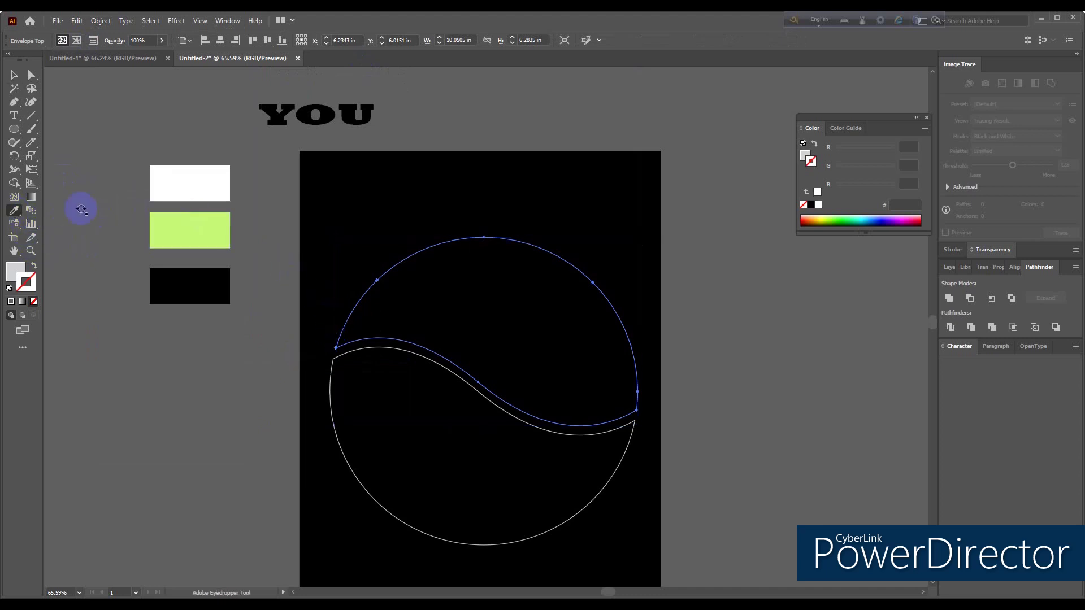
left_click(187, 184)
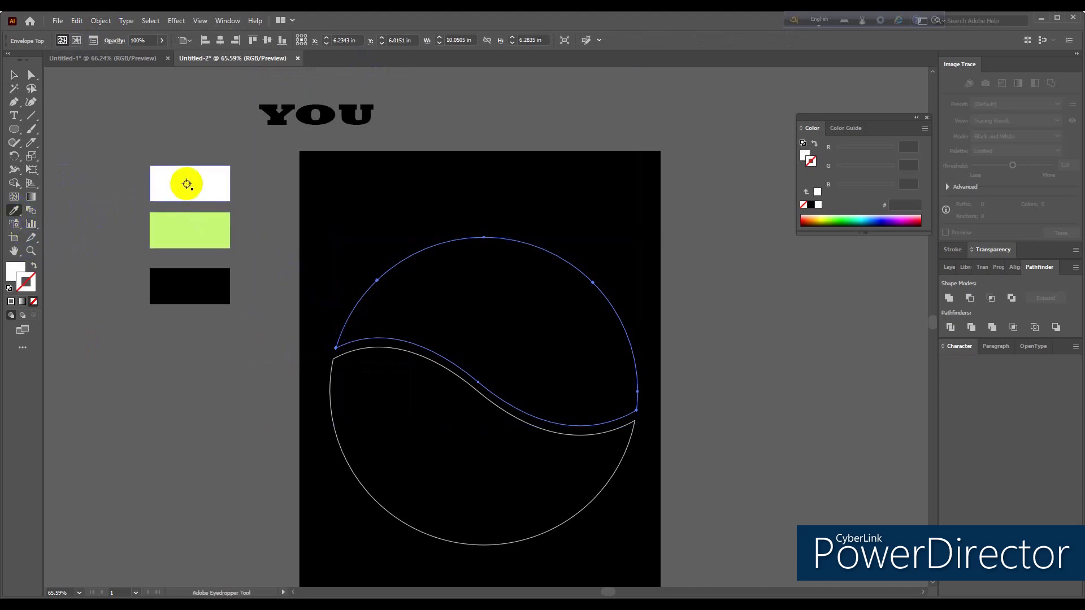
key("ctrl")
key("ctrl+z")
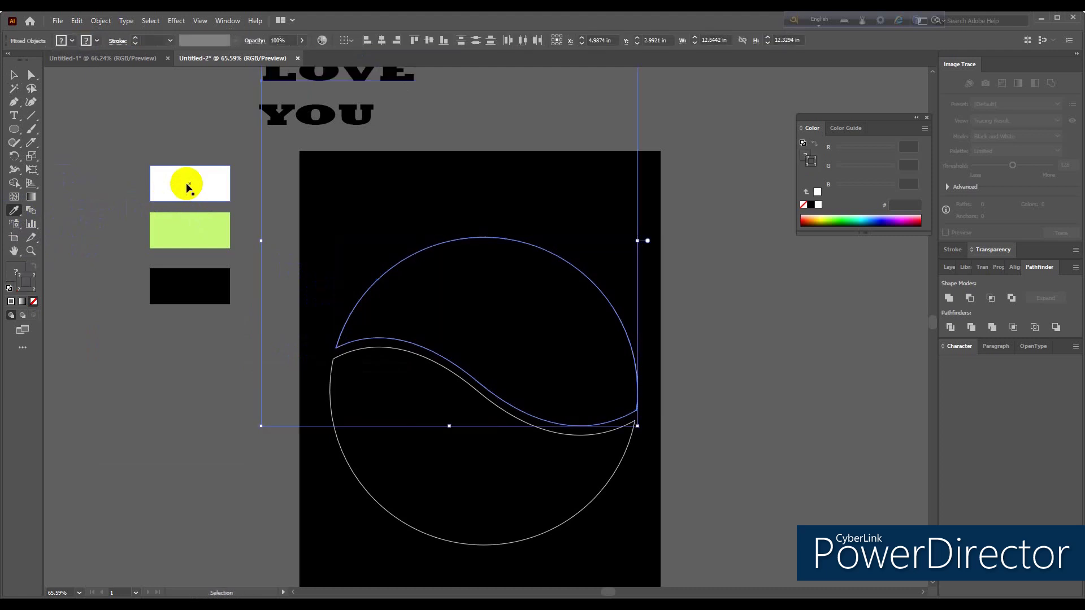
key("ctrl+z")
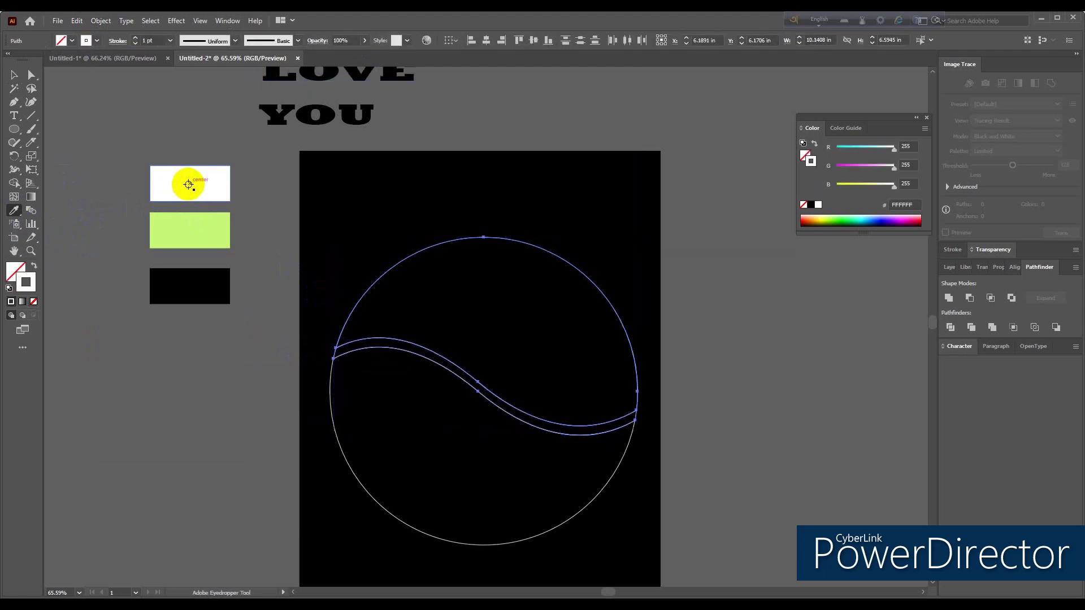
scroll(242, 169, "up", 1)
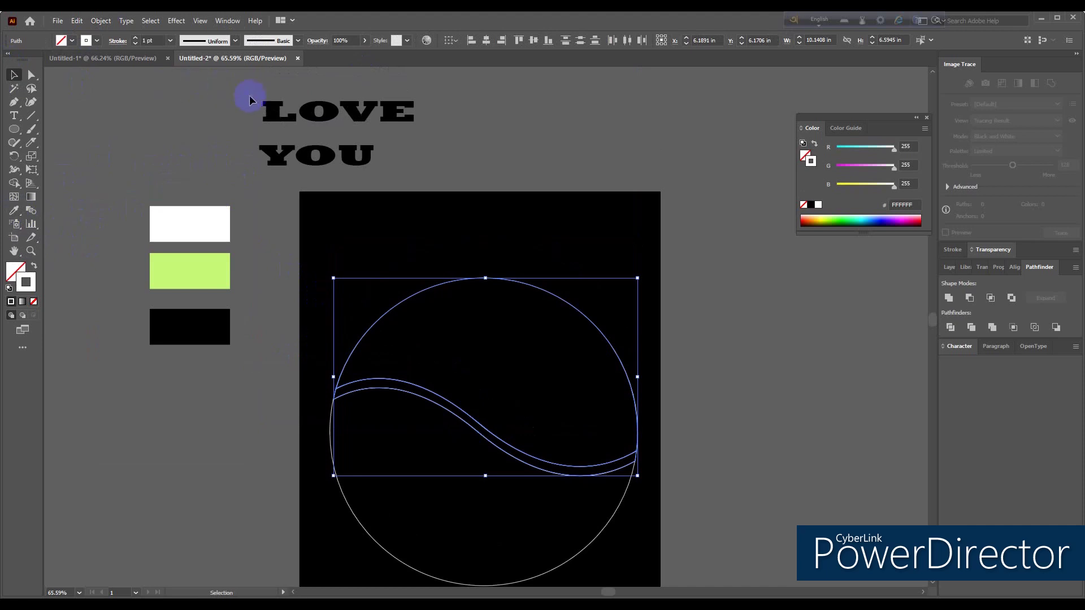
- Colour the LOVE YOU text white by sampling the white rectangle
left_click(346, 163)
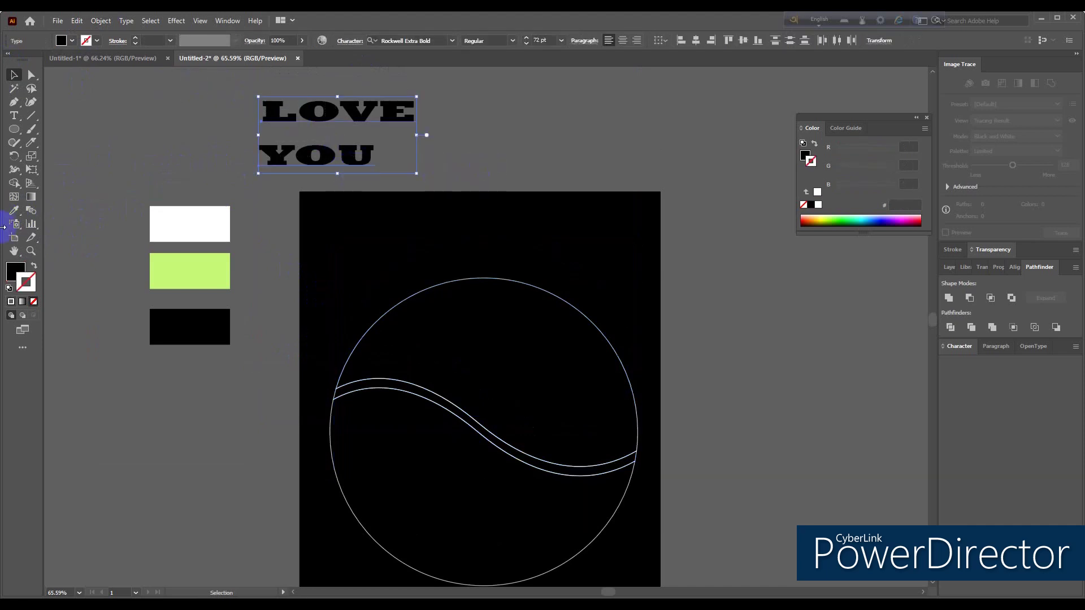
left_click(170, 224)
left_click(16, 78)
left_click(570, 158)
- Select LOVE together with the circle's top piece above the waves
scroll(543, 186, "down", 1)
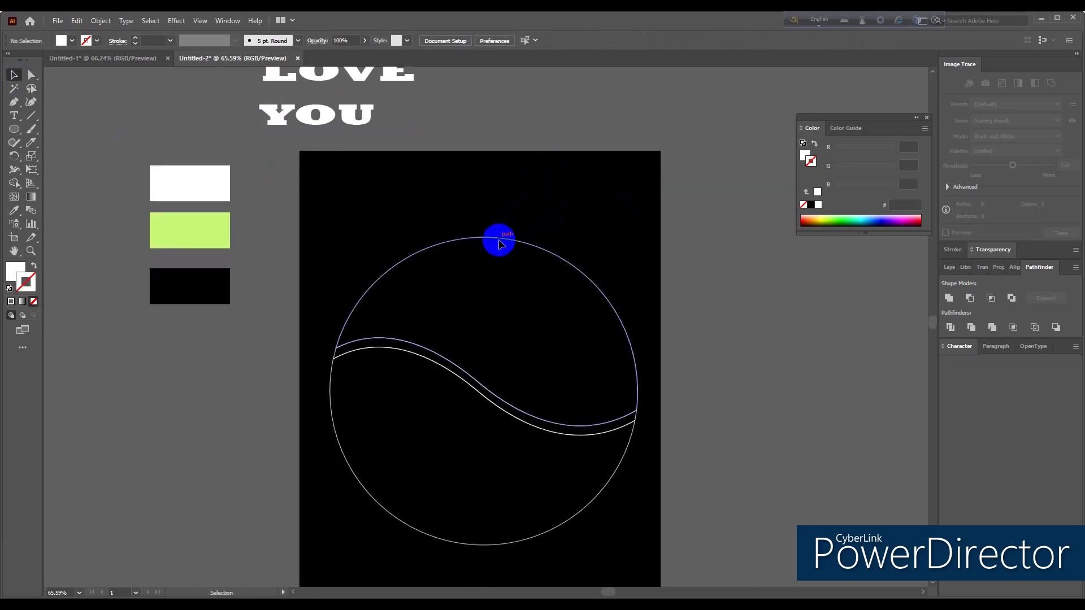
left_click(500, 237)
scroll(464, 195, "up", 1)
left_click(317, 101)
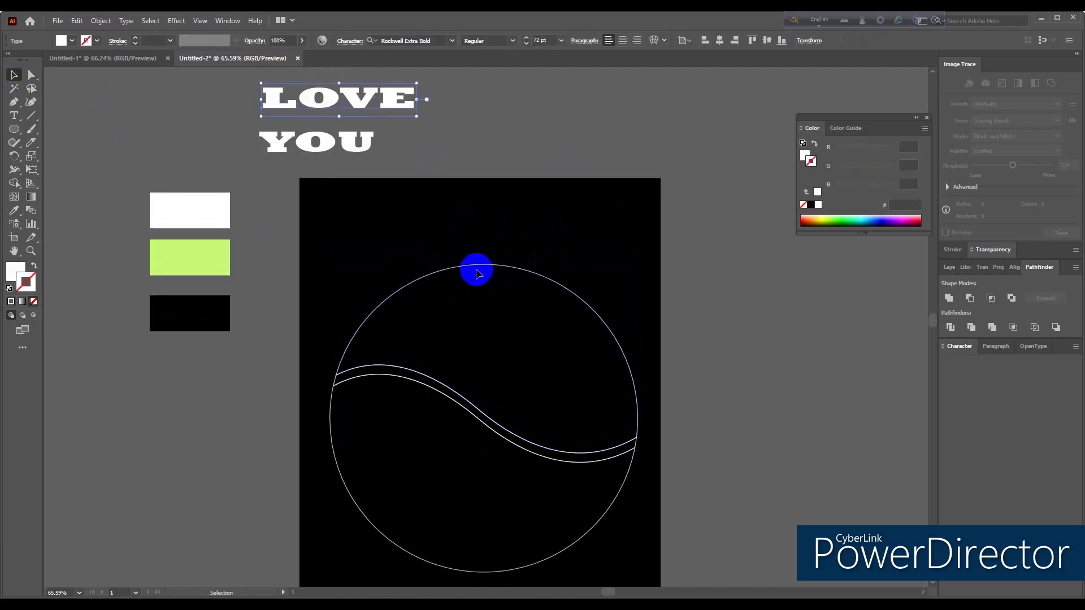
left_click(450, 269, "shift")
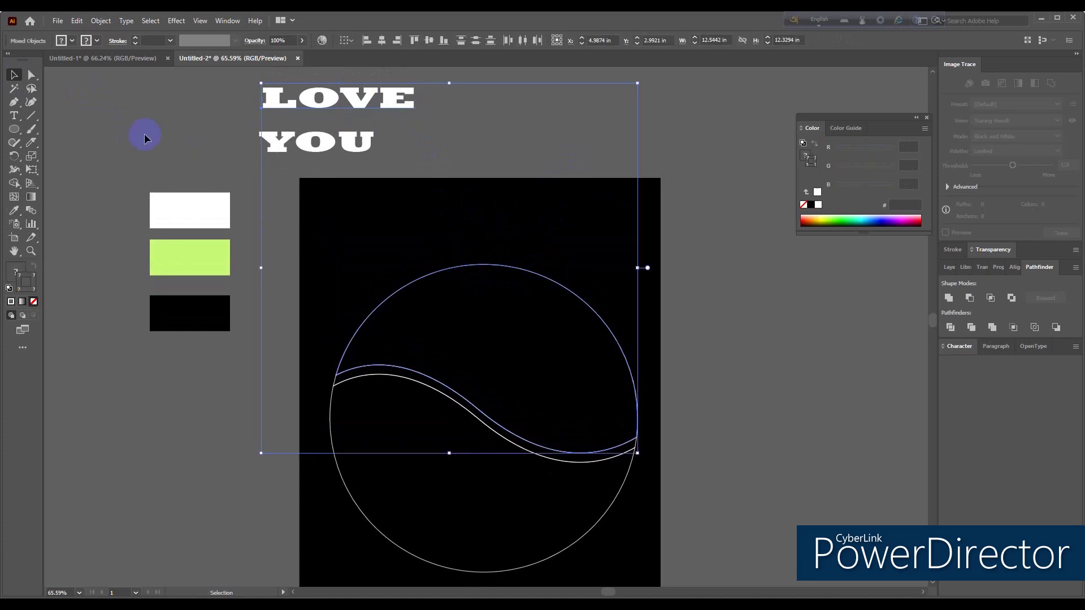
left_click(102, 21)
mouse_move(131, 339)
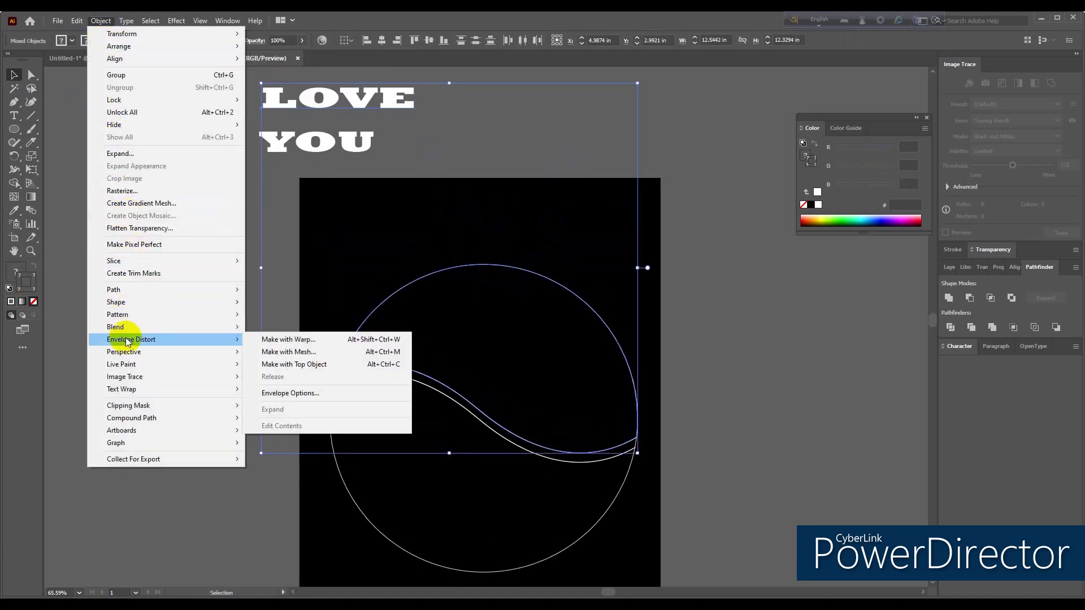
- Warp YOU into the lower circle piece using Envelope Distort > Make with Top Object
left_click(293, 364)
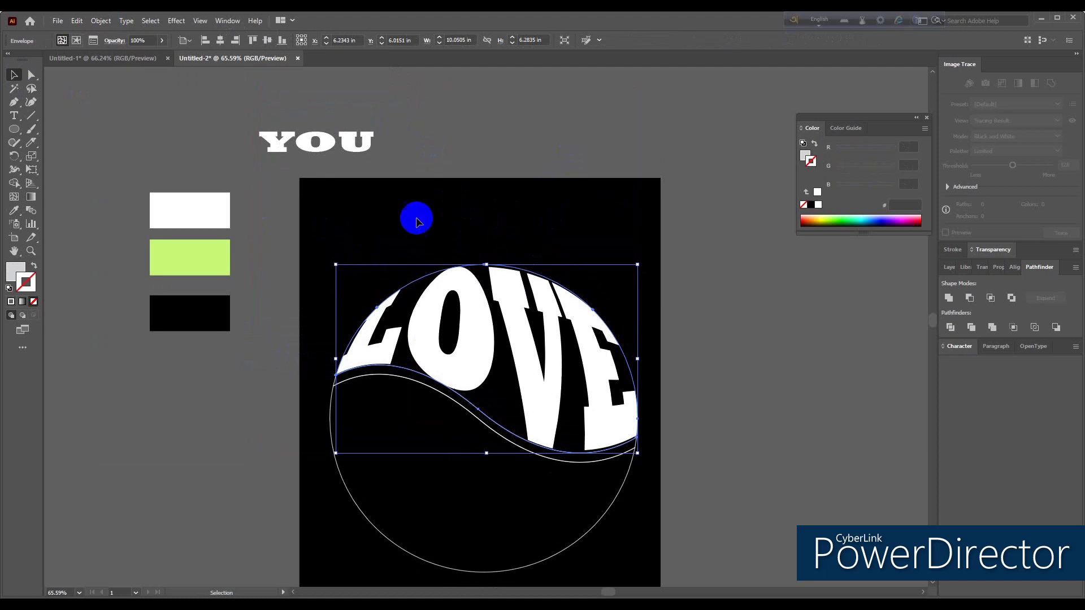
scroll(474, 179, "down", 1)
left_click(738, 321)
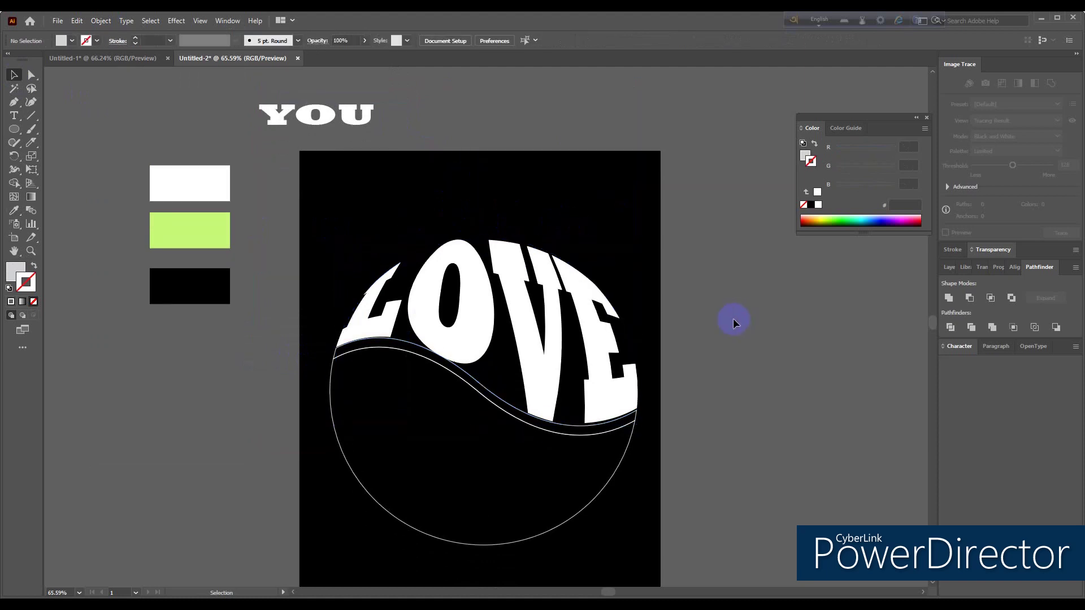
left_click(432, 540)
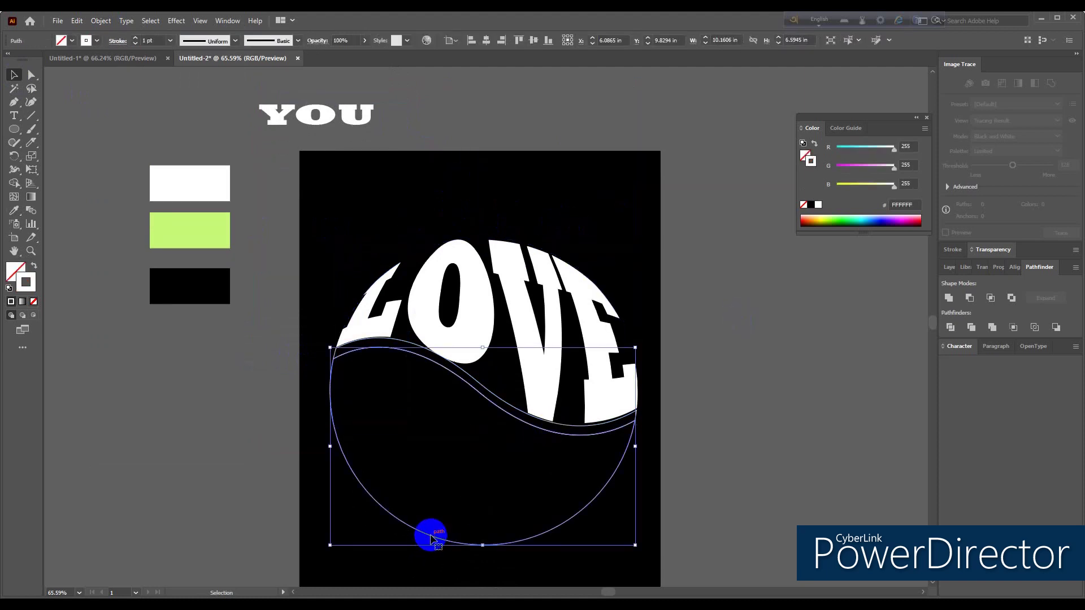
left_click(297, 116, "shift")
left_click(112, 21)
mouse_move(124, 352)
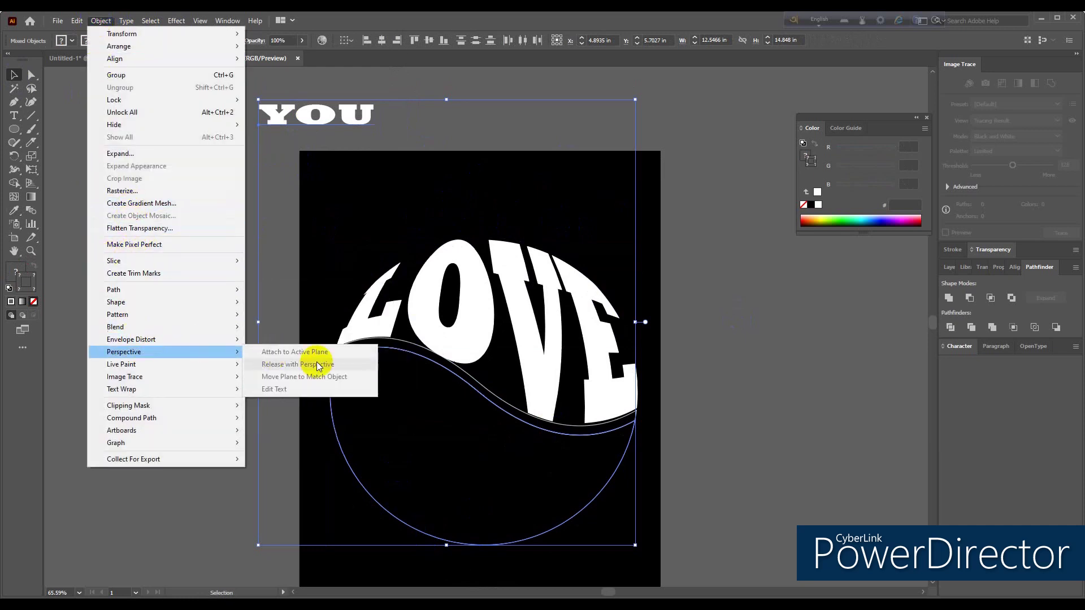
left_click(294, 364)
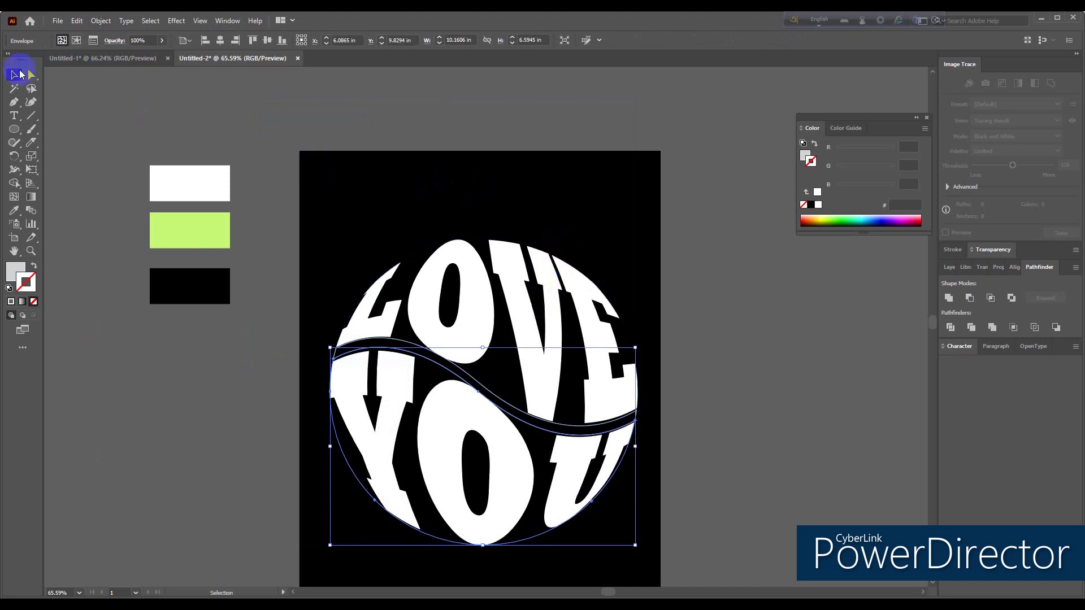
left_click(388, 208)
scroll(388, 208, "down", 2)
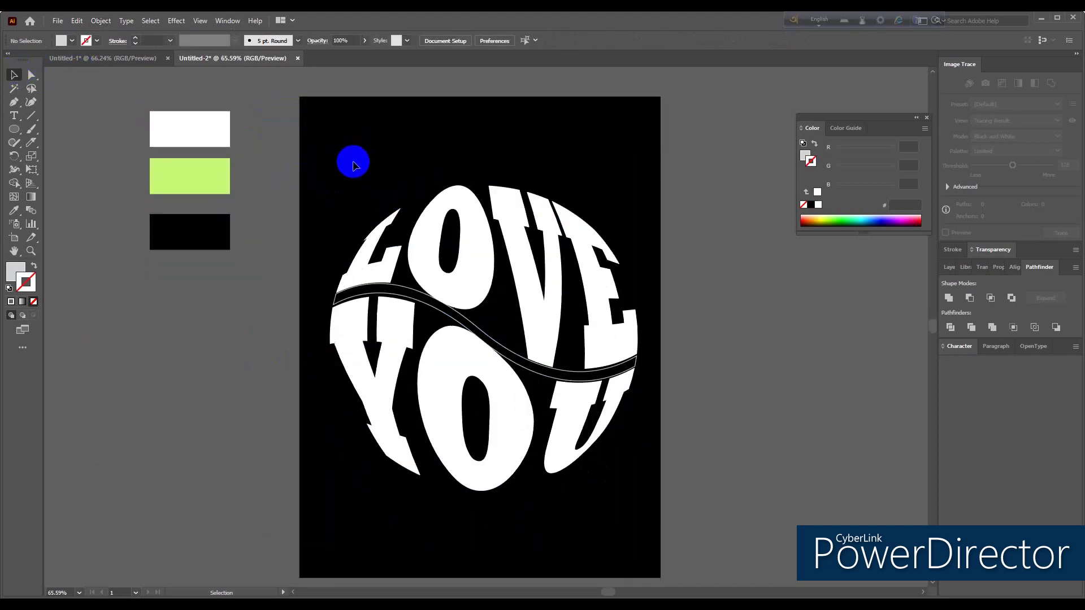
- Expand all the warped LOVE YOU envelope artwork into plain filled shapes, keeping Object and Fill
left_click(634, 366)
left_click(686, 328)
left_click_drag(315, 160, 601, 548)
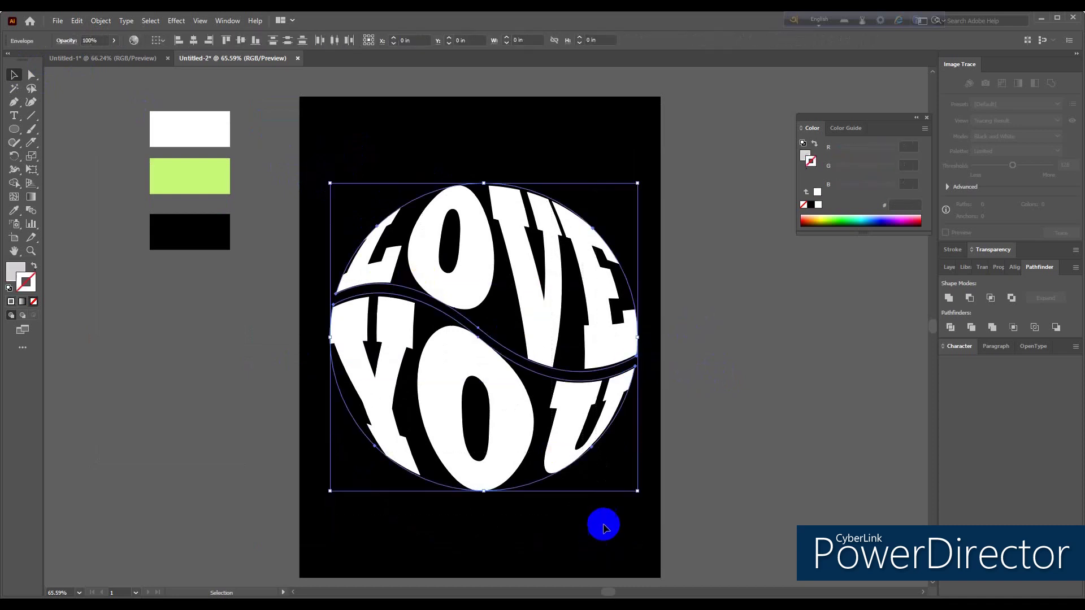
left_click(99, 21)
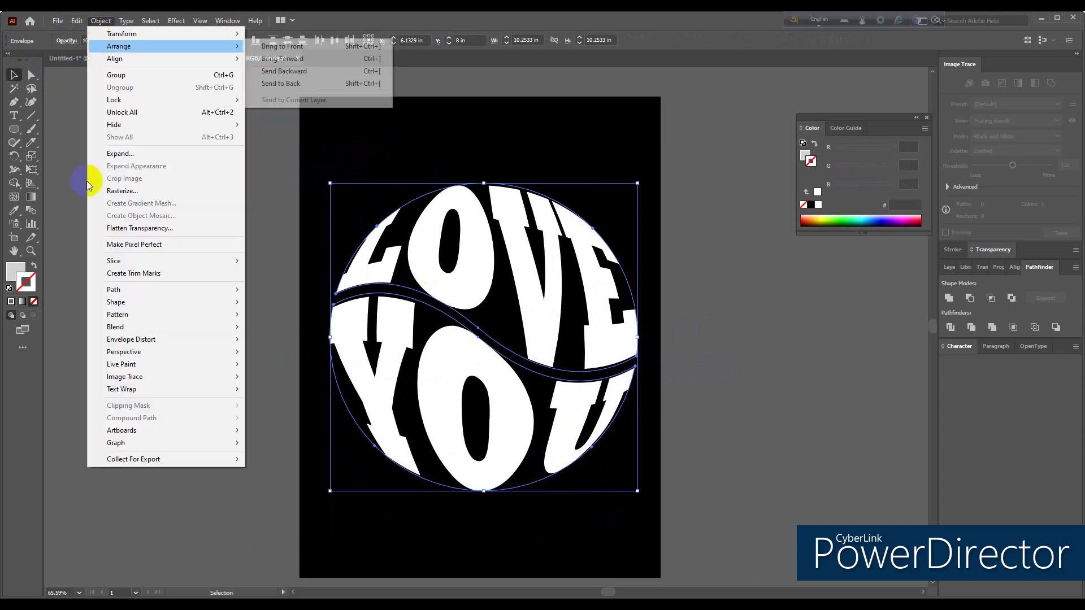
left_click(121, 151)
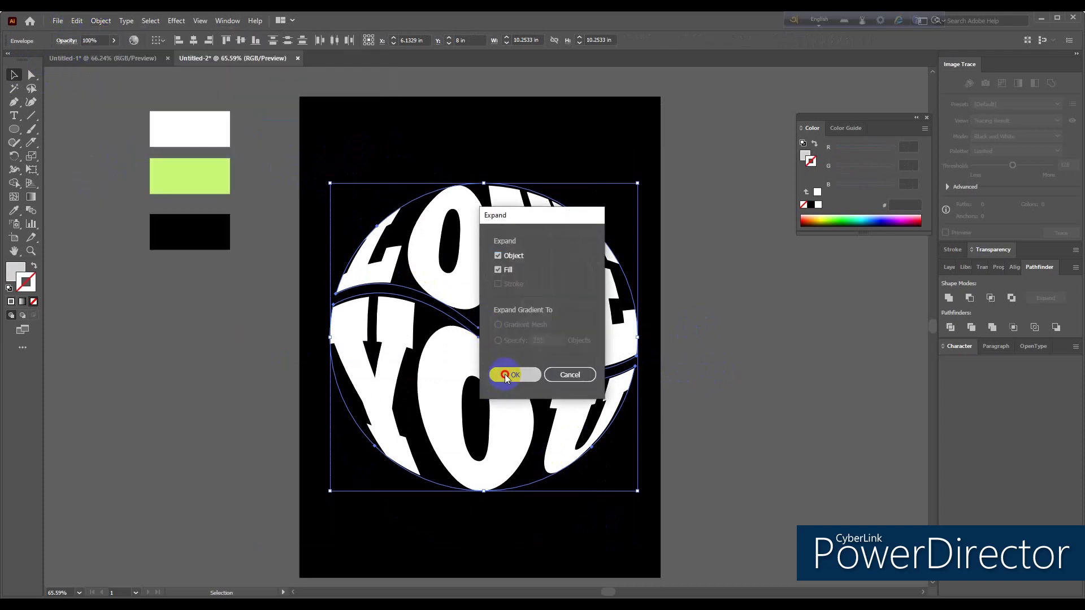
left_click(504, 374)
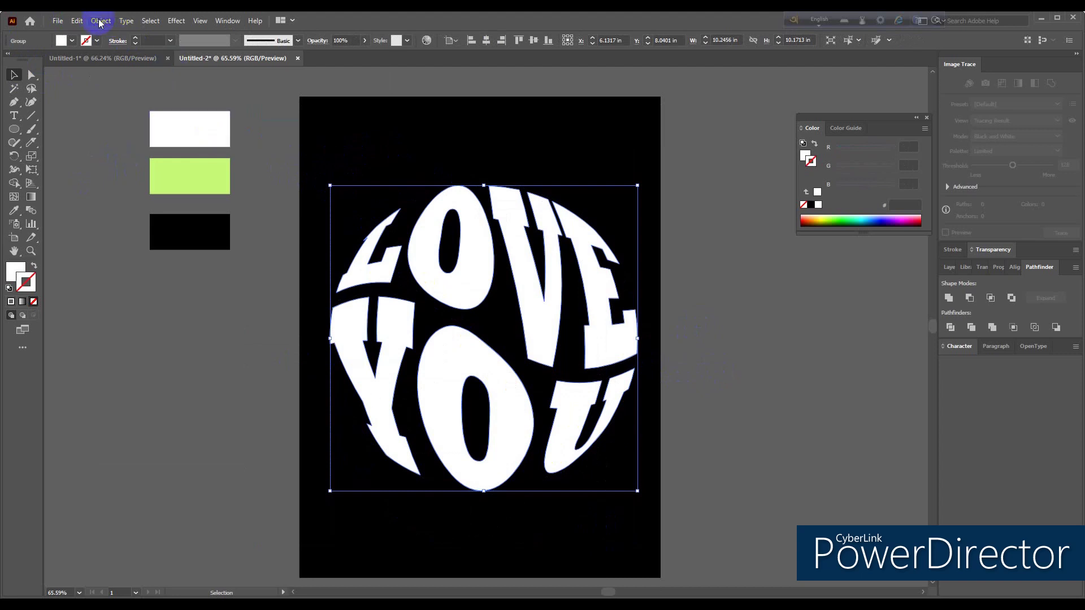
left_click(432, 274)
- Copy the whole LOVE YOU group and paste it in place over the original
left_click(690, 332)
left_click(600, 340)
left_click(574, 259)
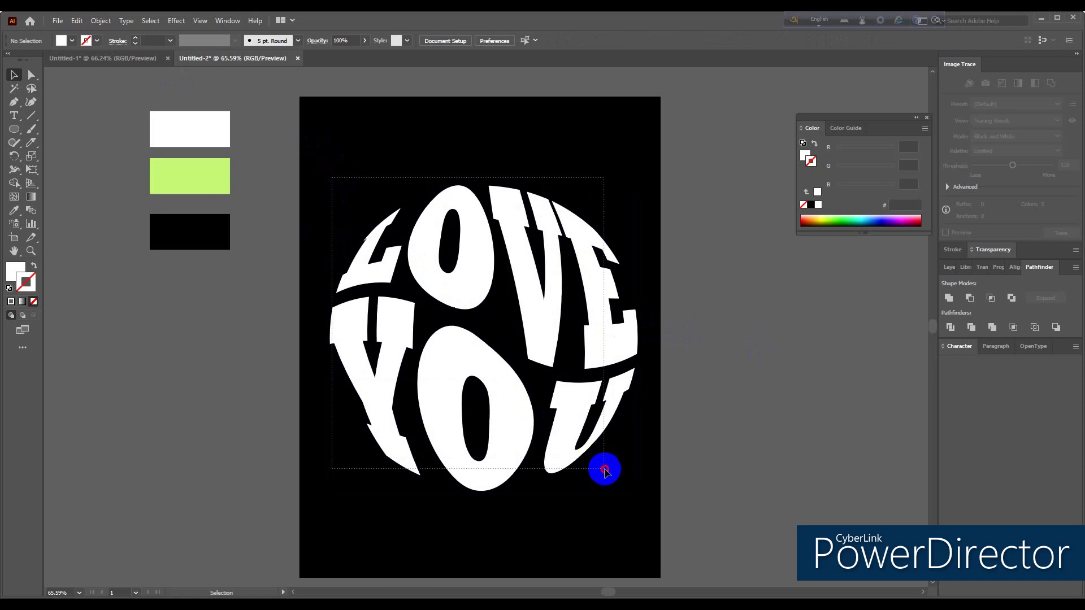
left_click_drag(333, 181, 606, 466)
left_click(77, 21)
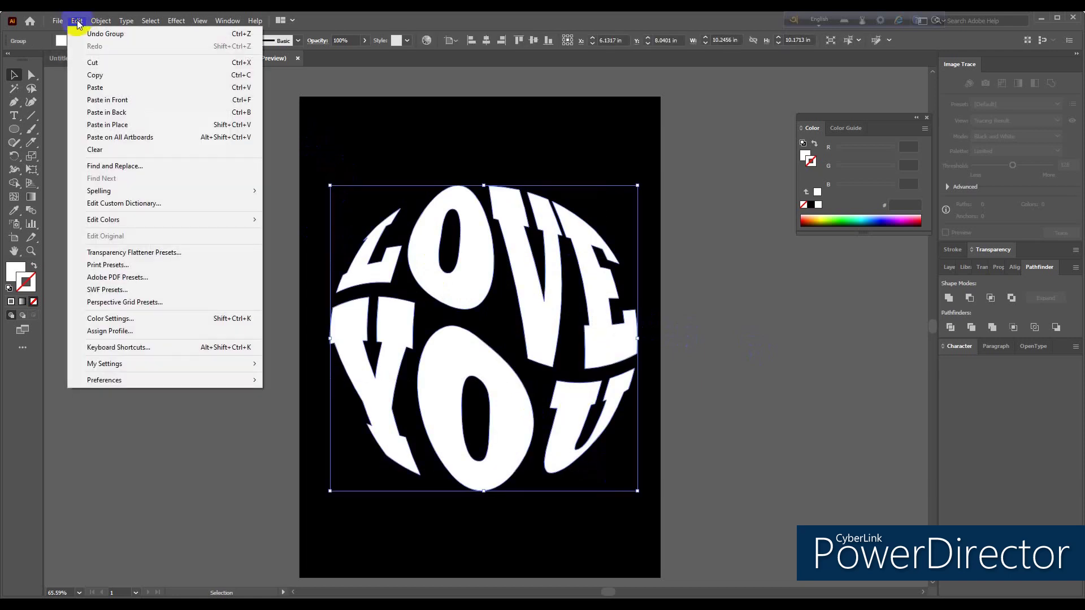
left_click(95, 75)
left_click(77, 20)
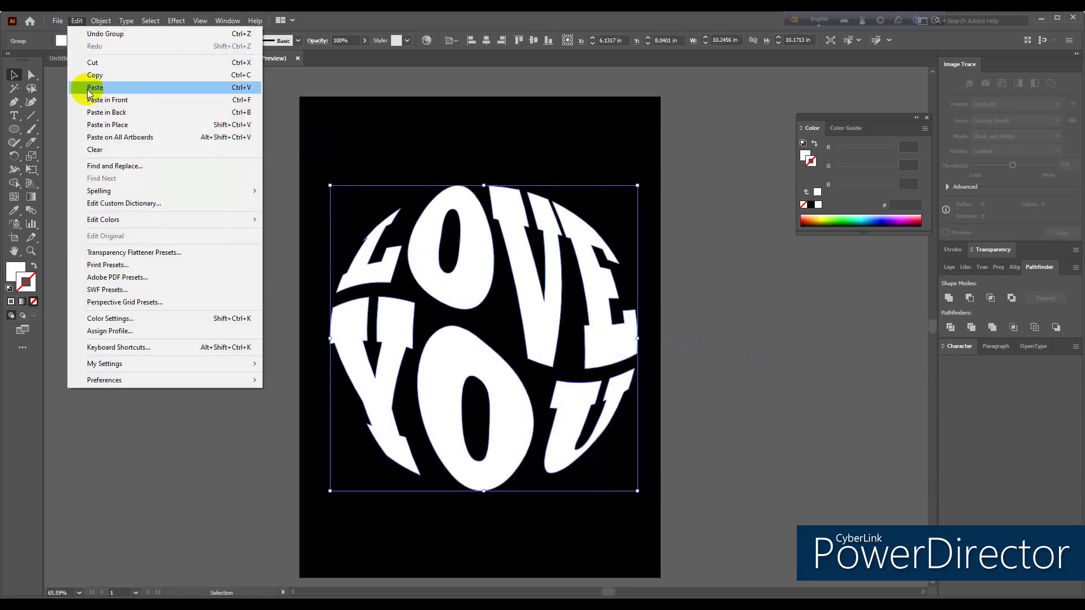
left_click(103, 125)
- Show the Layers panel and test-drag the duplicate aside, then undo the move
left_click(77, 20)
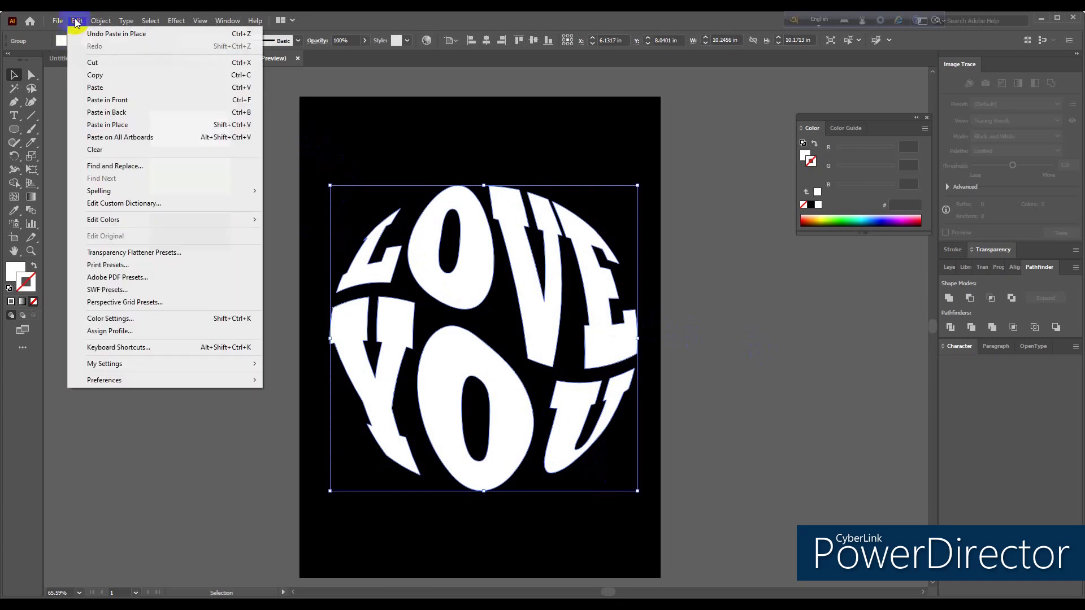
left_click(115, 126)
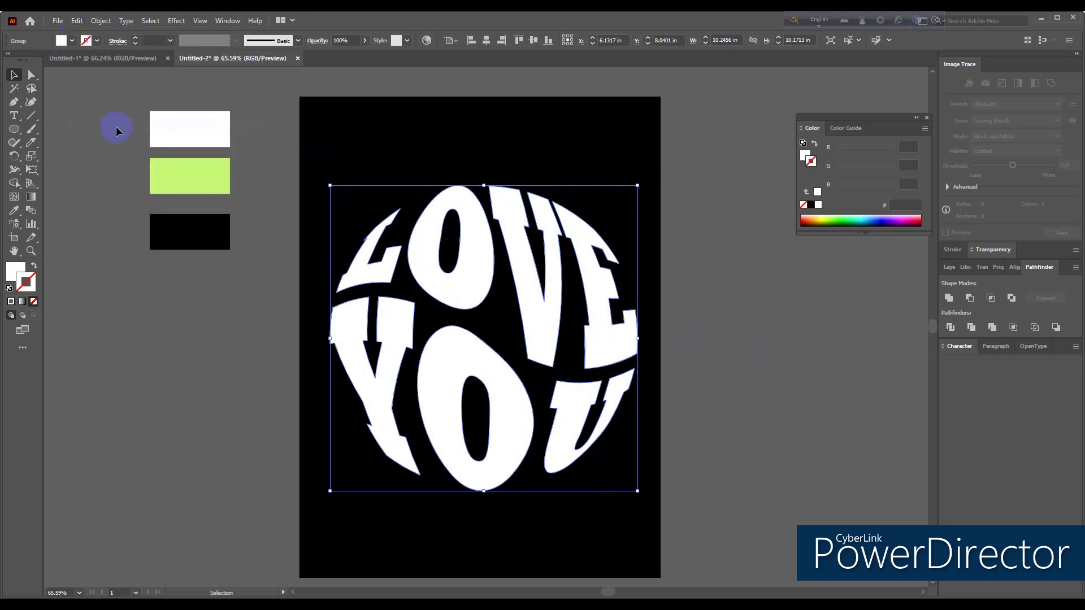
left_click(951, 267)
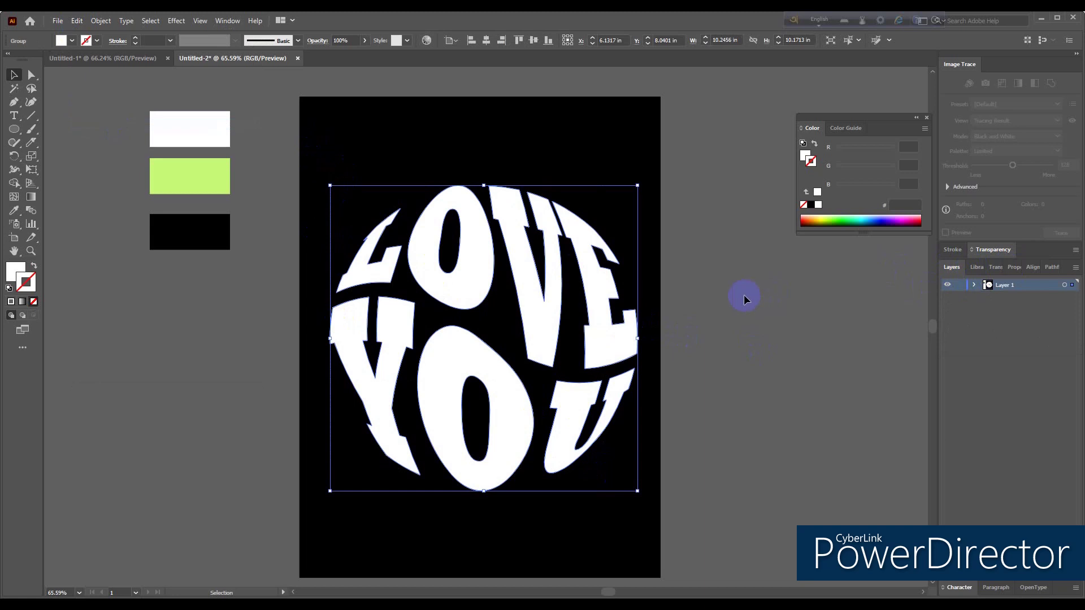
left_click(556, 299)
left_click_drag(541, 299, 440, 320)
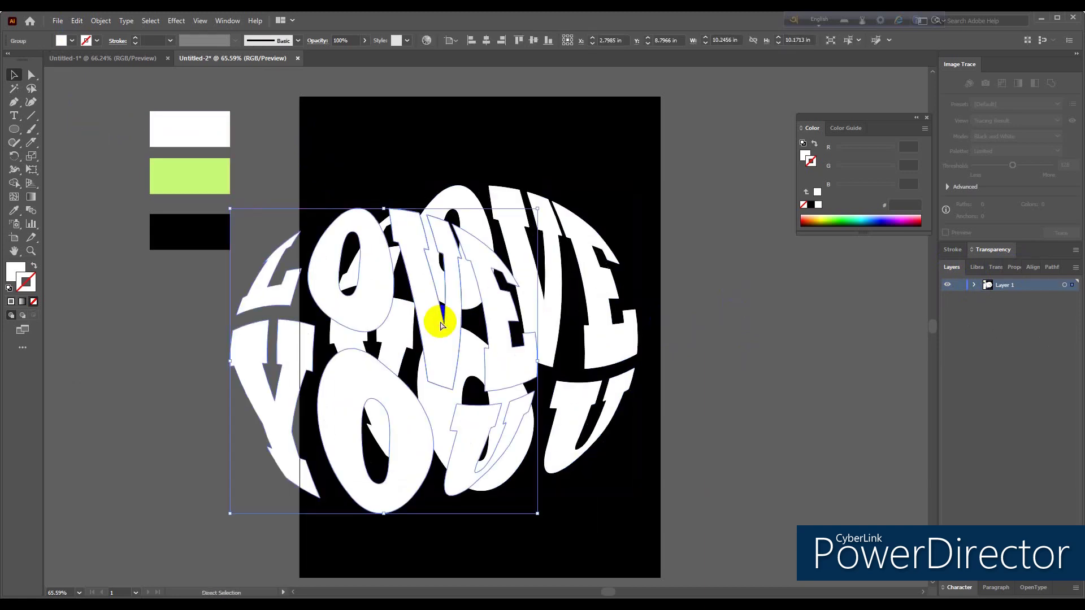
key("ctrl+z")
left_click(823, 359)
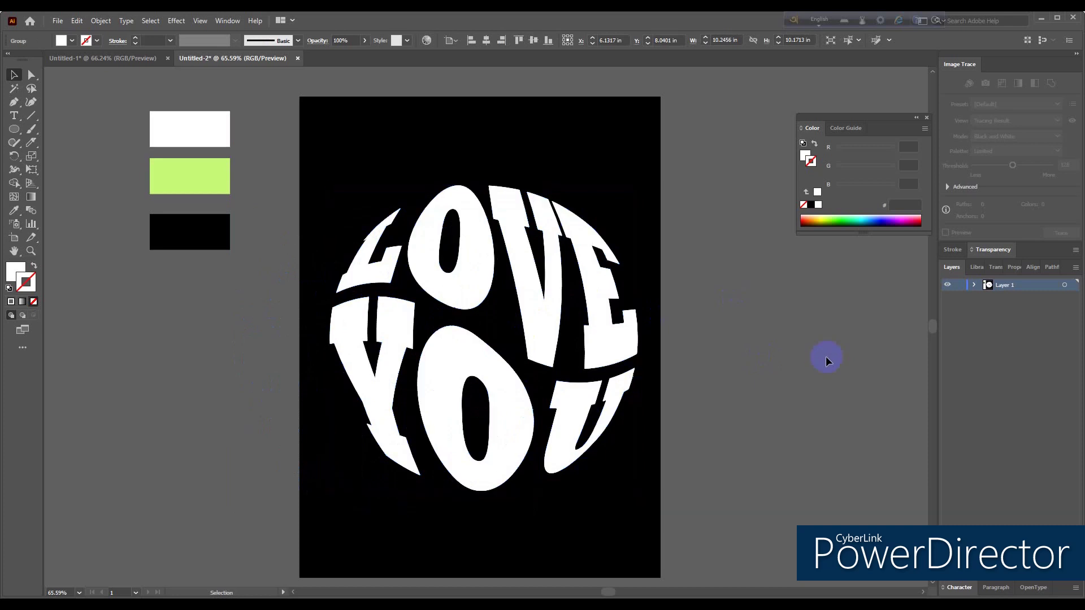
- Expand Layer 1, hide the topmost LOVE YOU group, and select the next group down
left_click(974, 285)
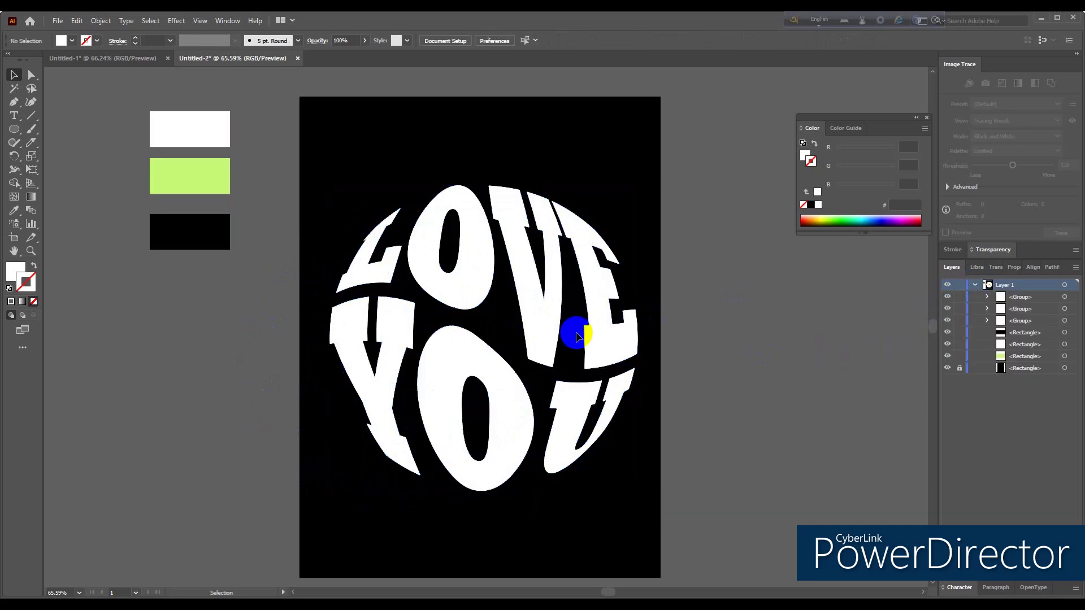
left_click(472, 273)
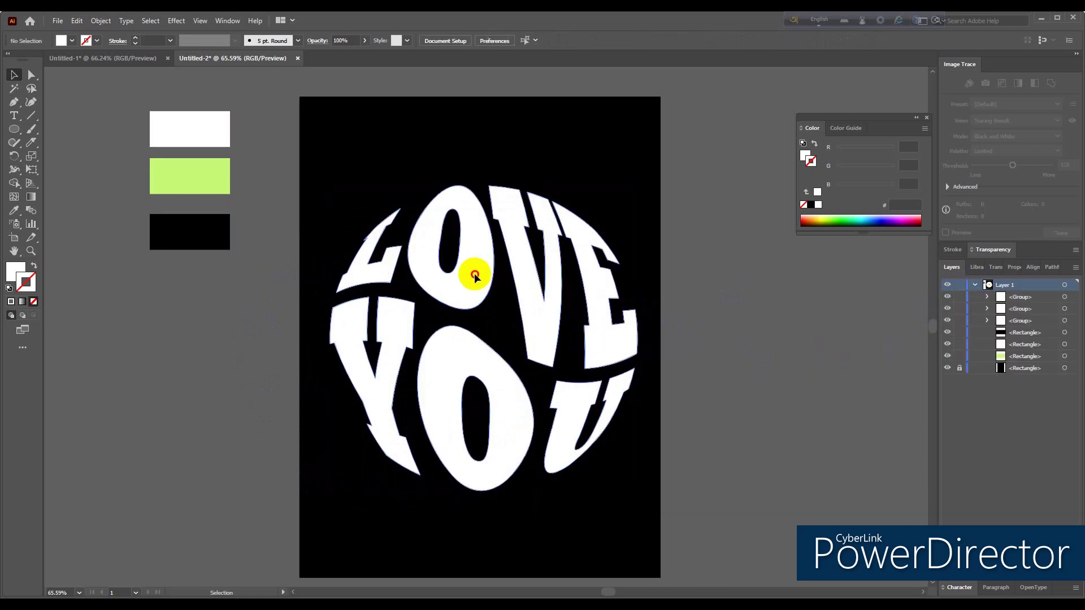
scroll(476, 270, "down", 1)
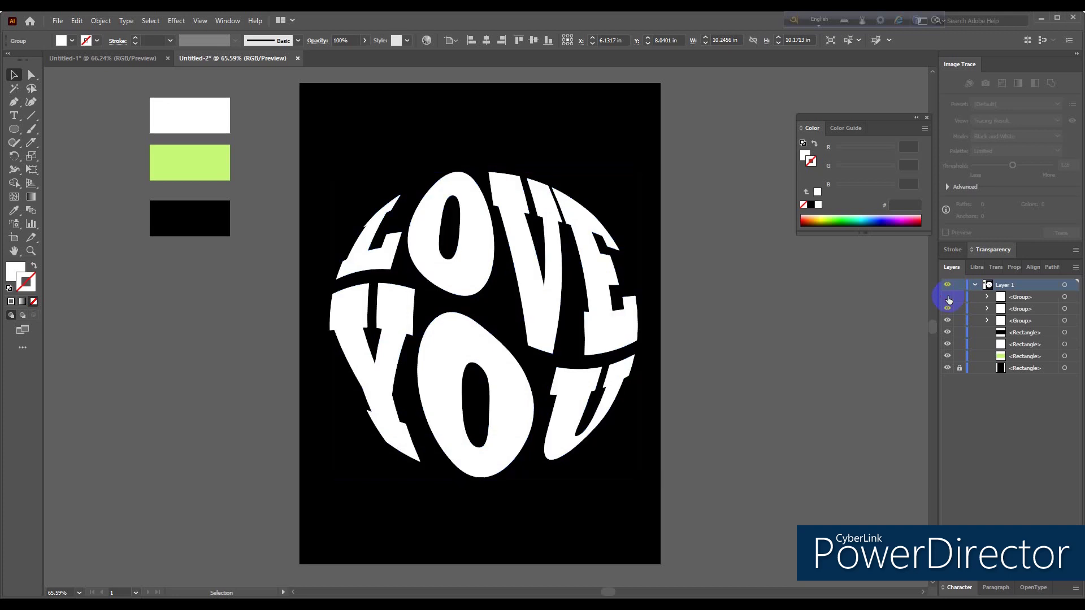
key("ctrl+shift+a")
left_click(948, 296)
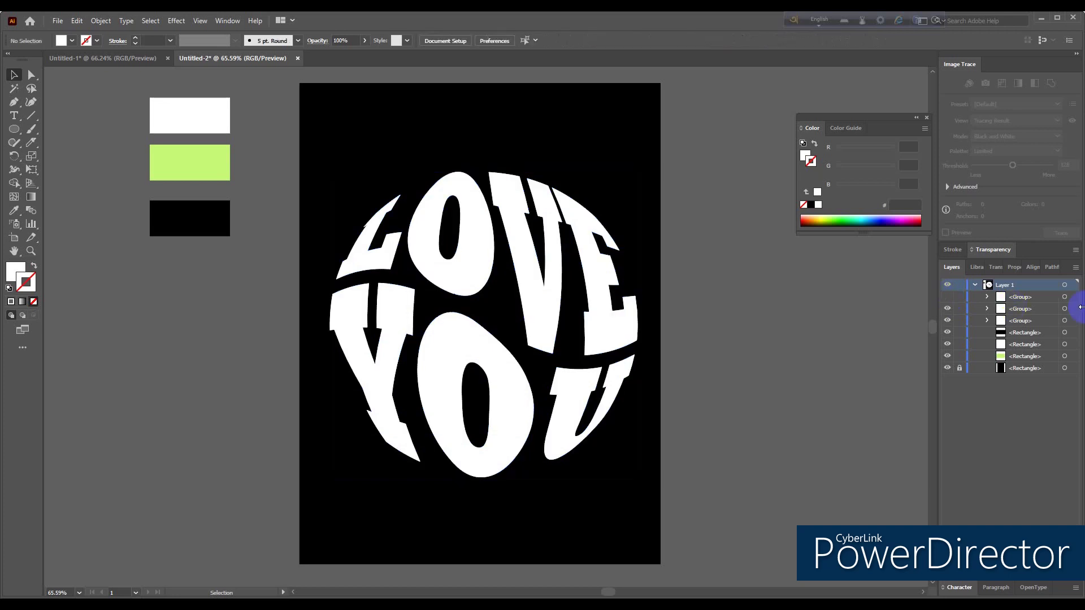
left_click(1073, 322)
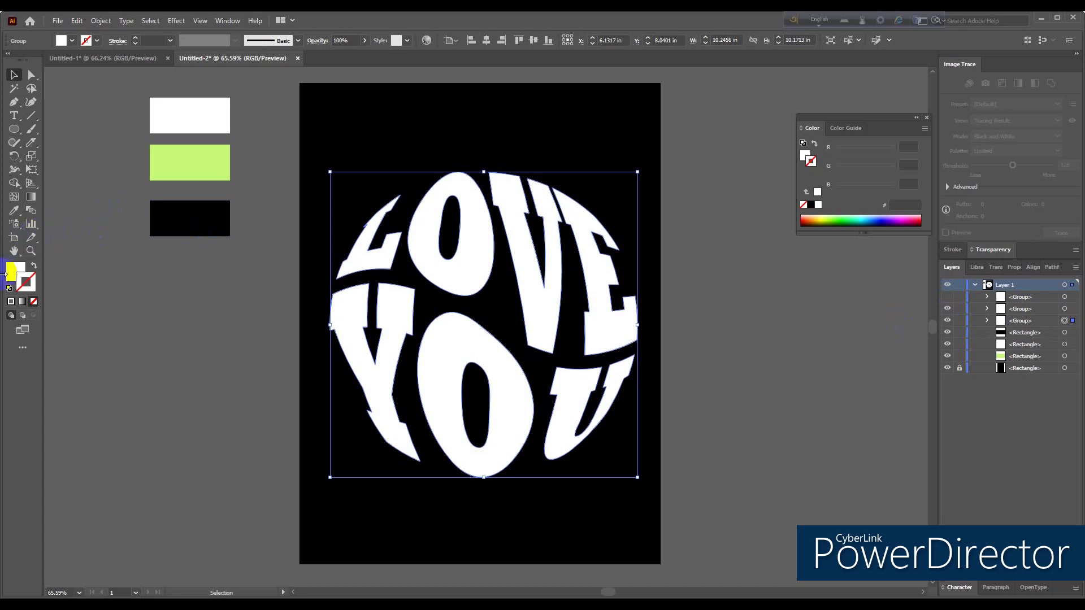
- Colour a LOVE YOU copy black with the Eyedropper and shrink it to about 3.6 × 3.5 in
left_click(14, 211)
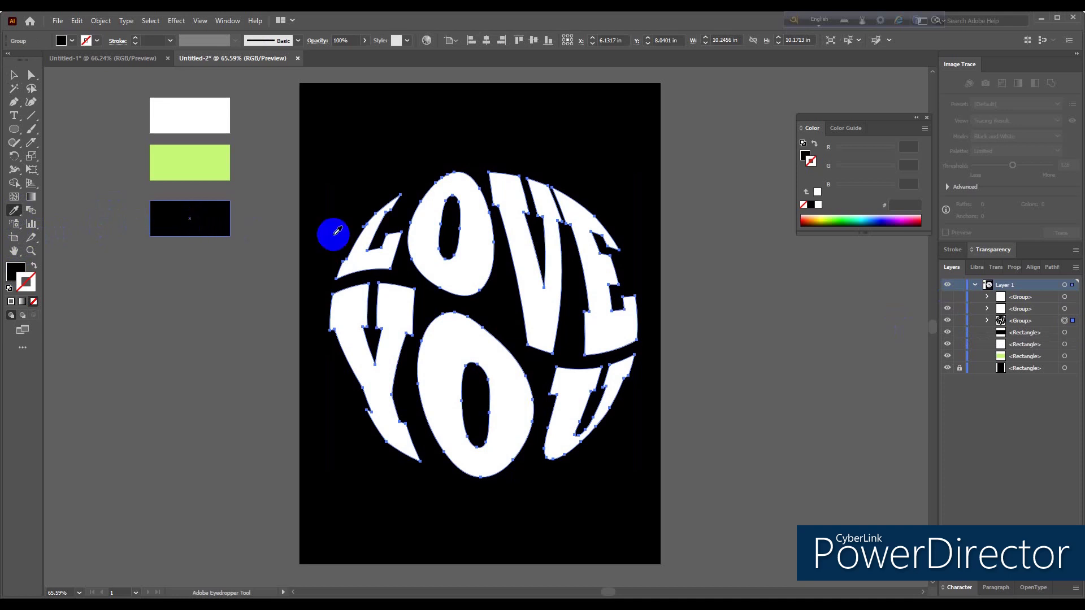
left_click(17, 74)
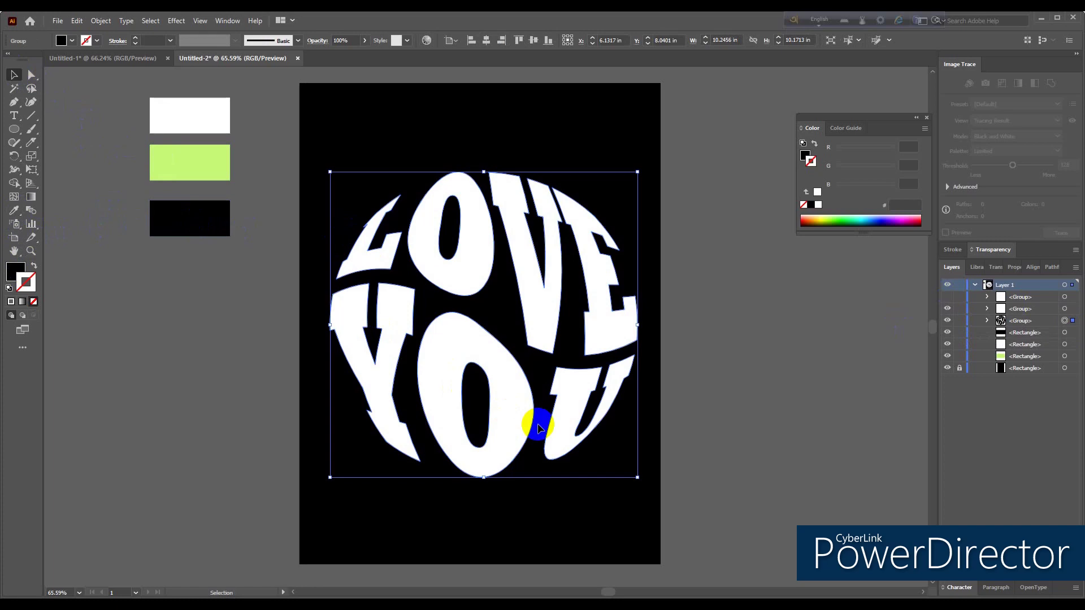
left_click_drag(637, 477, 538, 383)
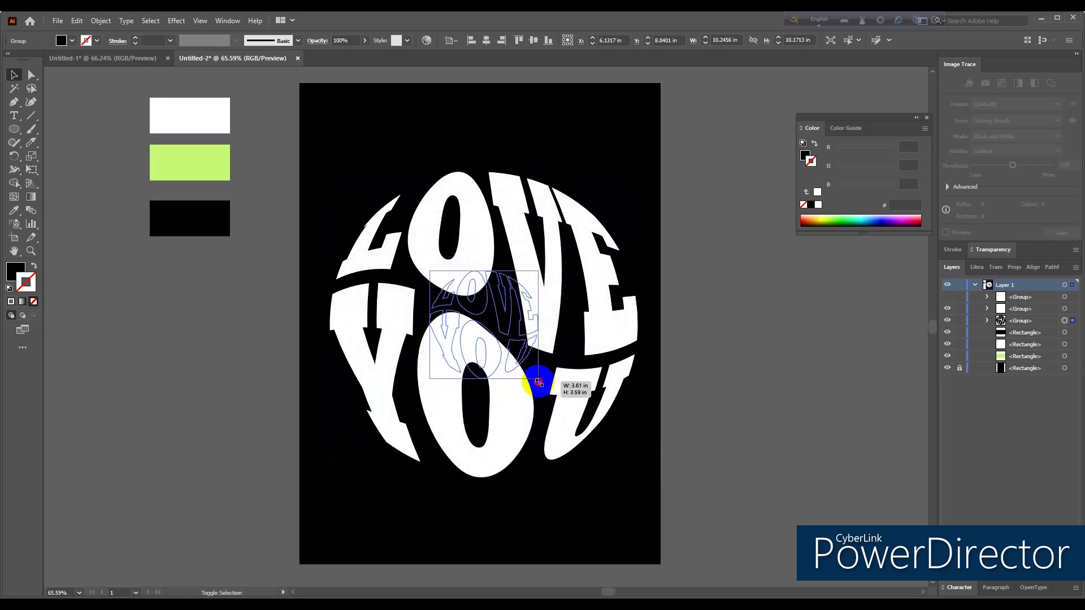
left_click_drag(538, 382, 537, 379)
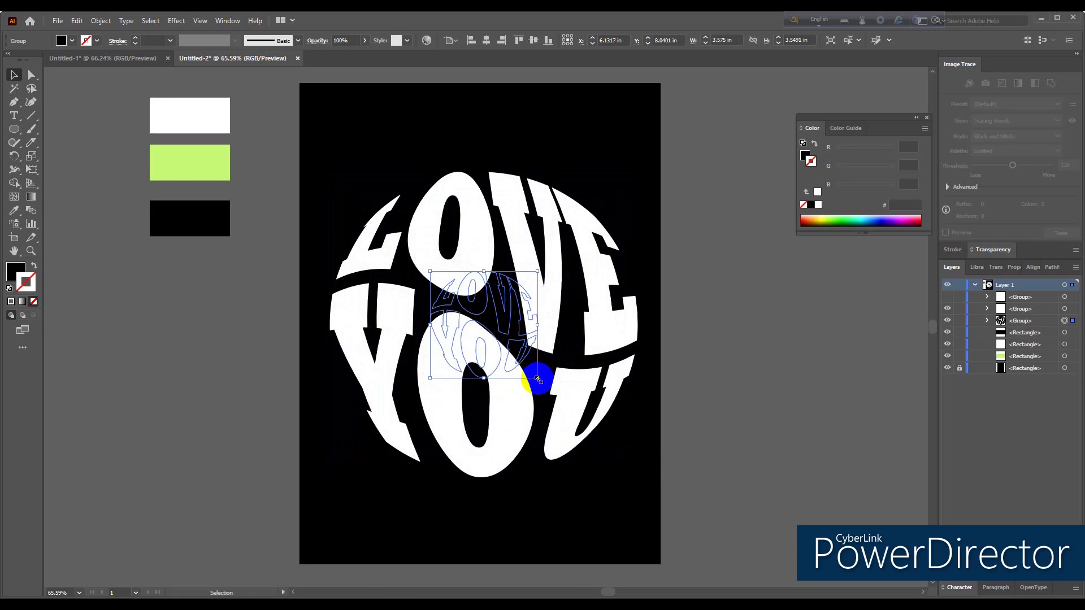
left_click(1072, 310)
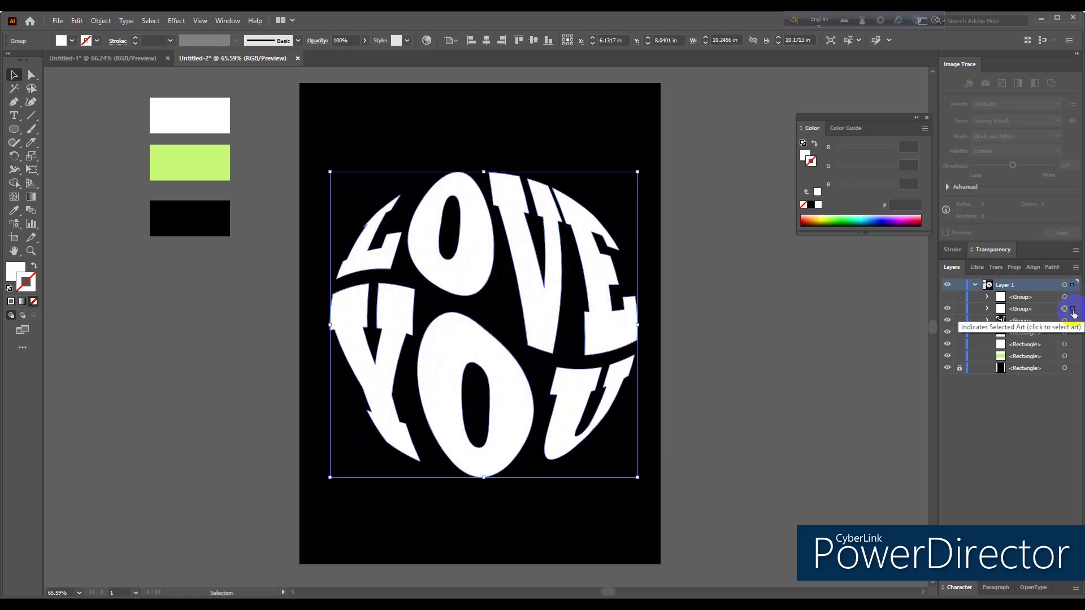
left_click(14, 211)
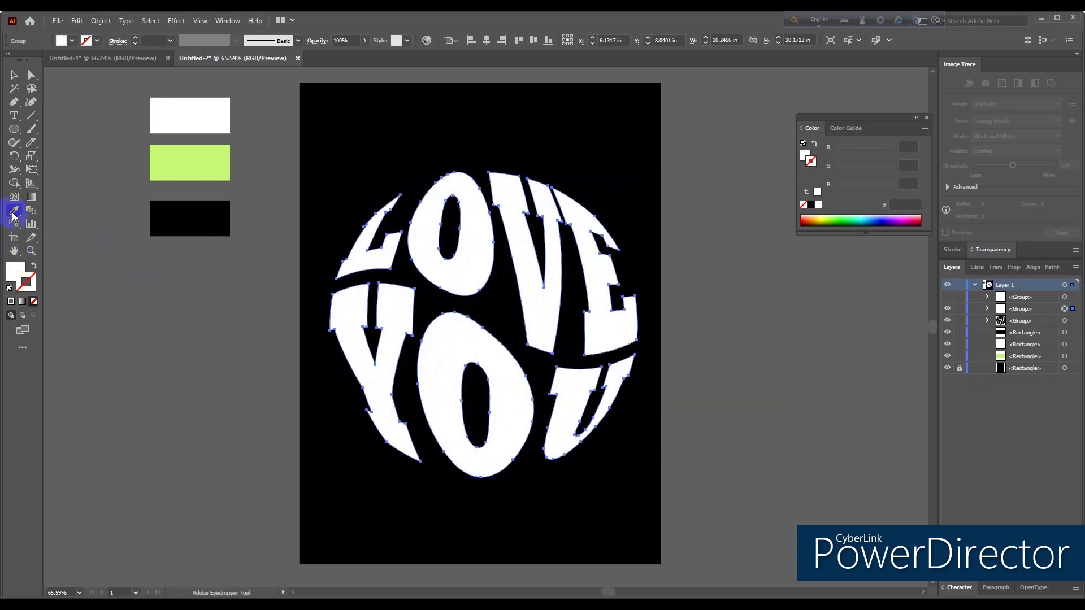
- Fill the large LOVE YOU lettering with pale green DBFC9D in the Color Picker
left_click(166, 164)
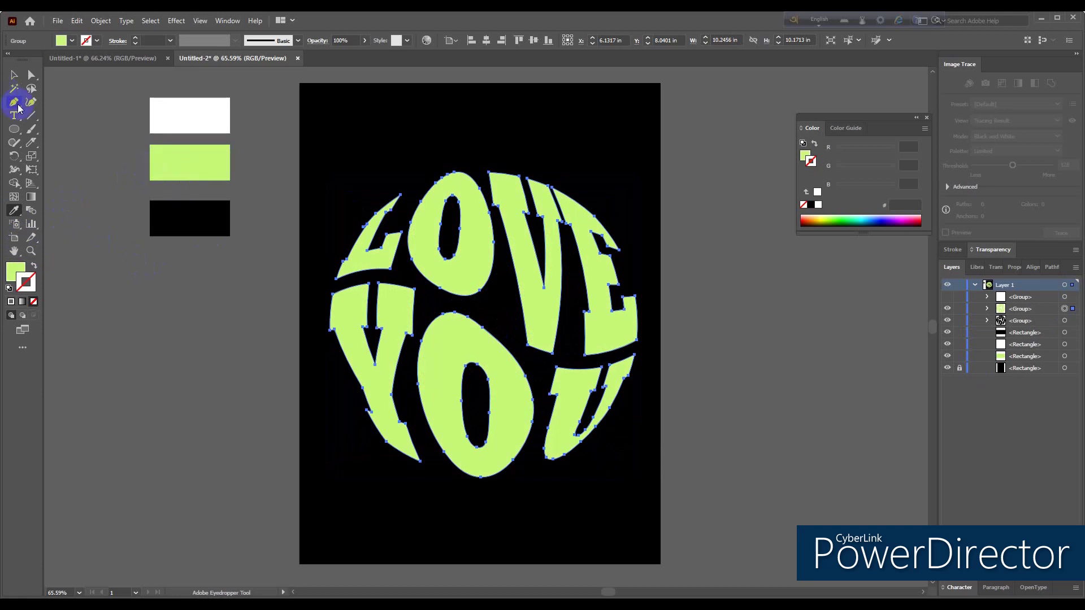
double_click(14, 270)
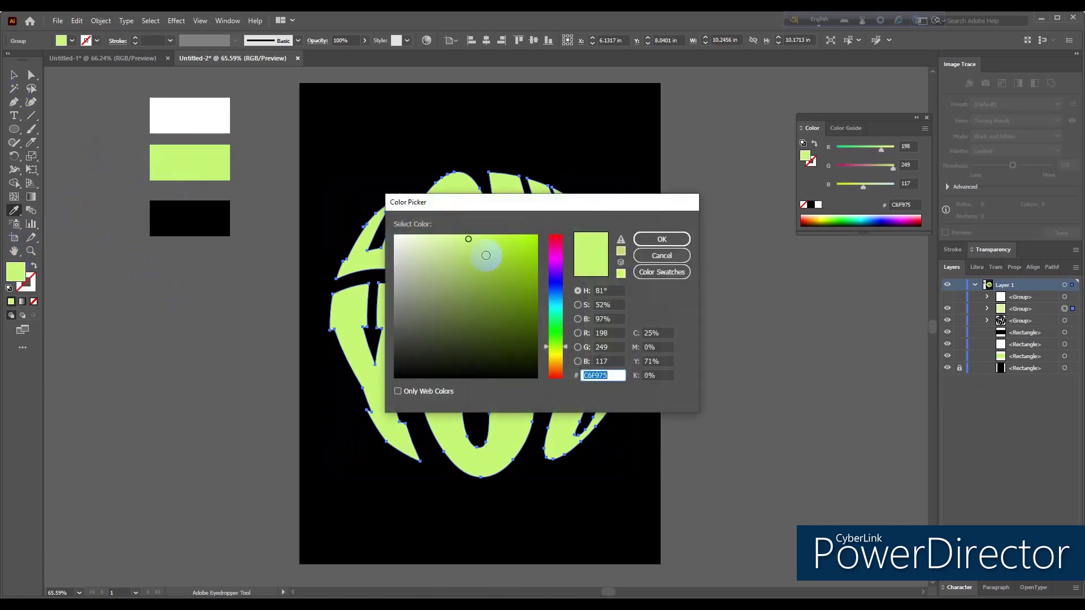
left_click(453, 235)
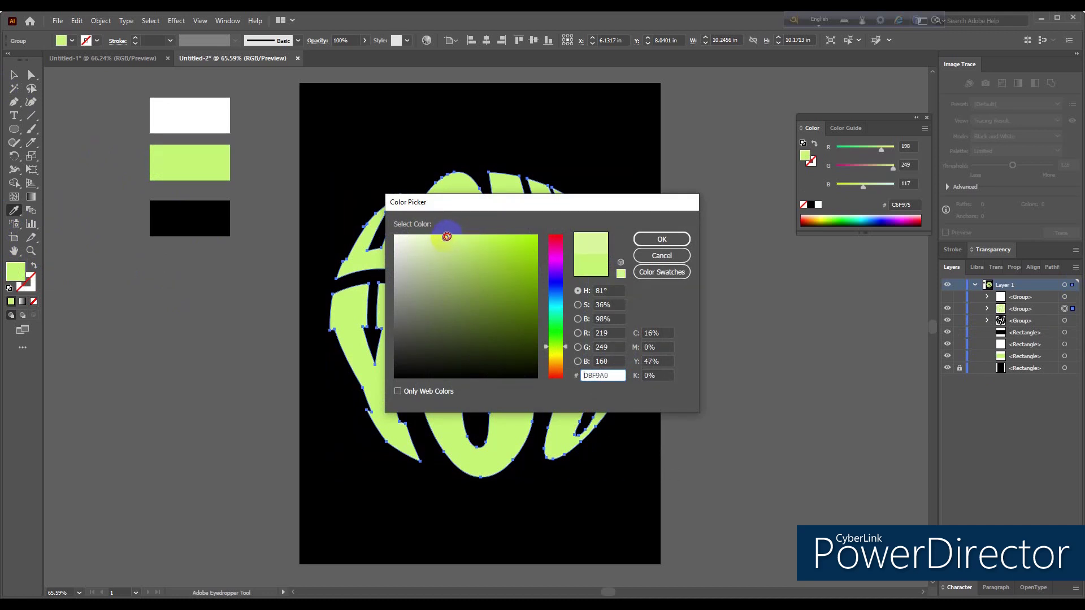
left_click(681, 243)
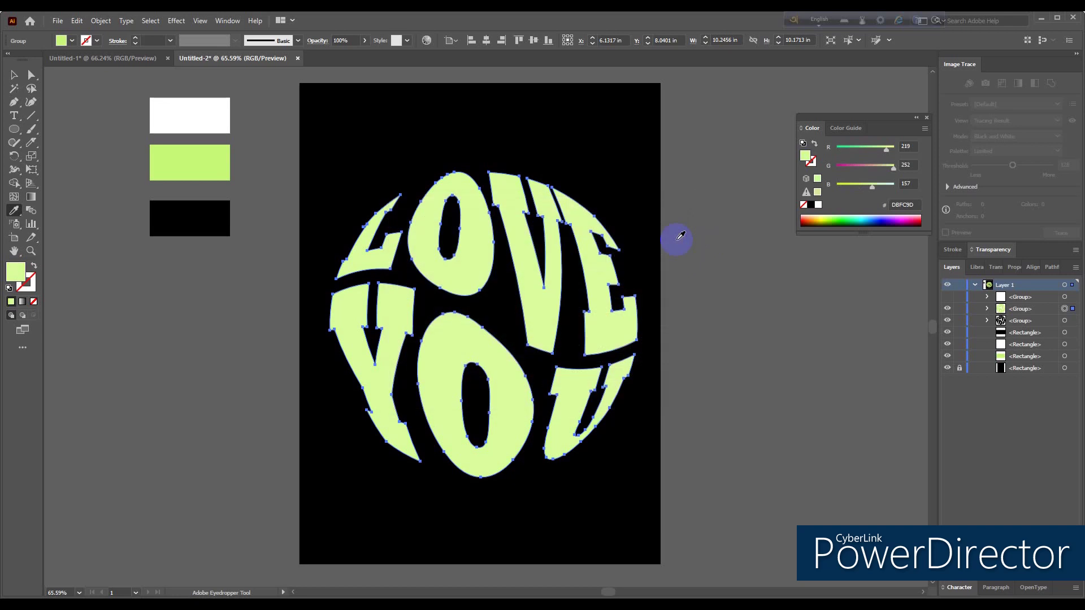
left_click(14, 74)
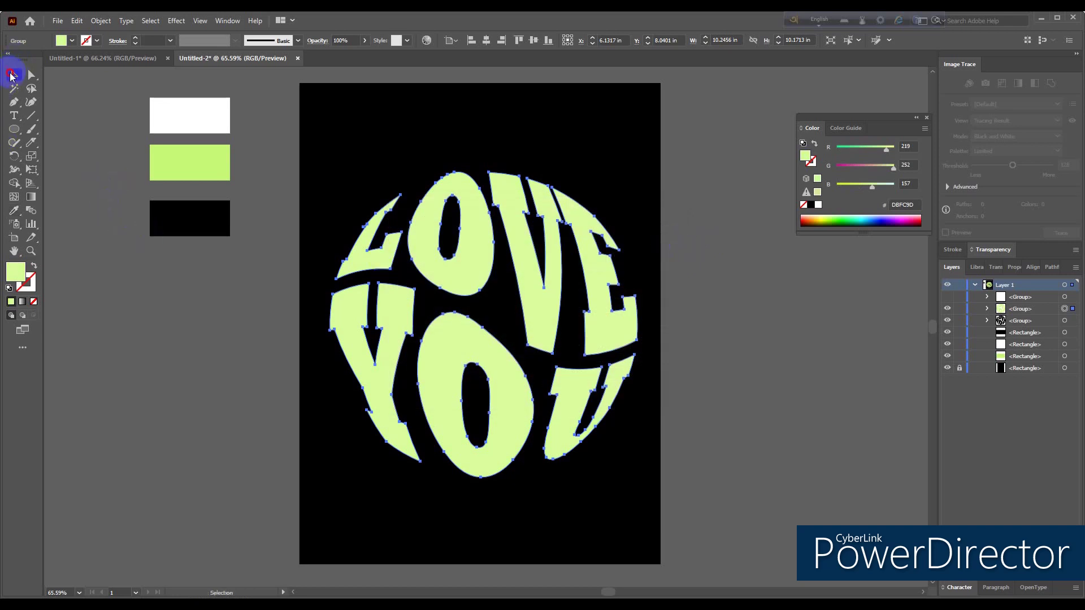
- Select the small black centre copy and the large green lettering, and make a blend
left_click(1072, 321)
left_click(1072, 309, "shift")
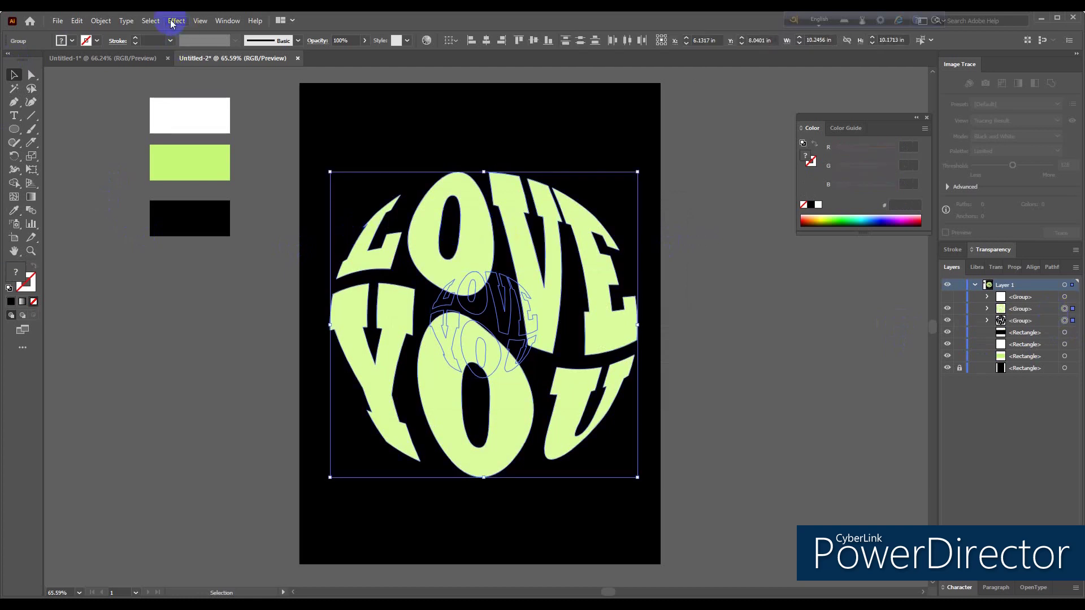
left_click(106, 21)
mouse_move(116, 301)
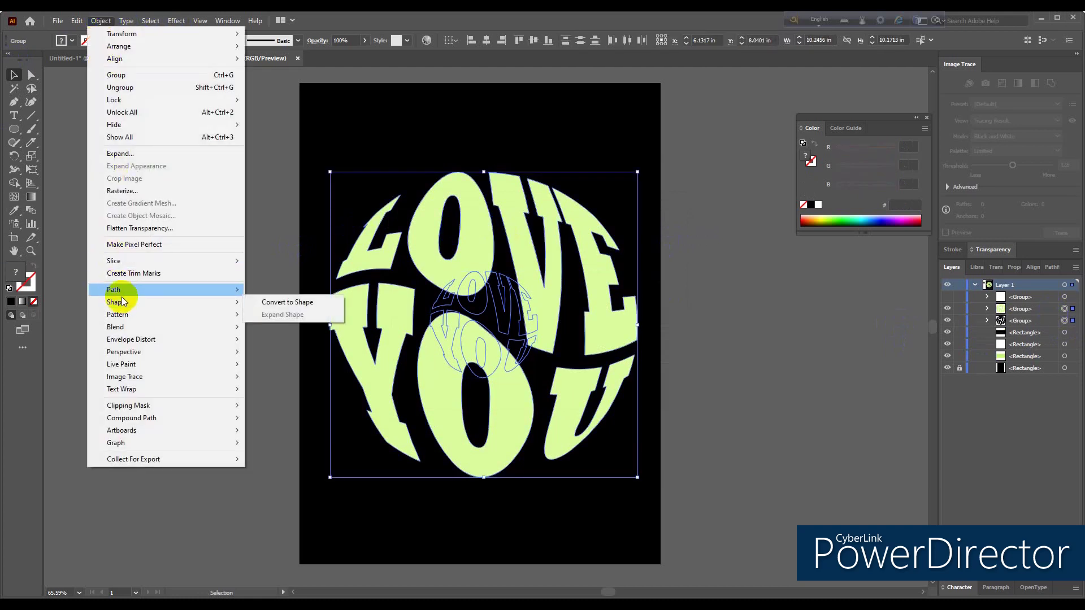
left_click(267, 328)
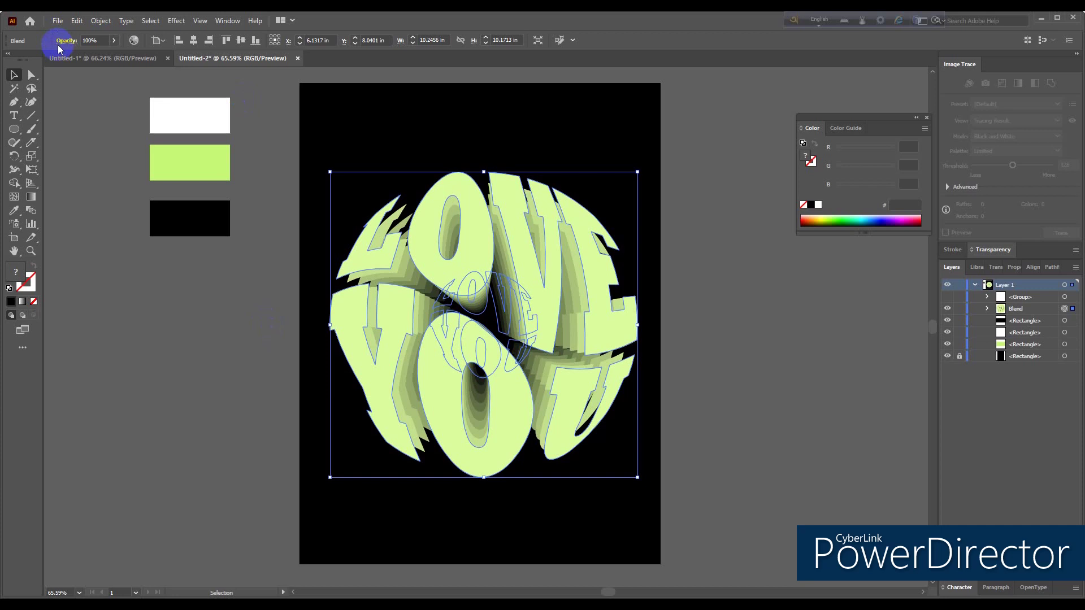
- Set the blend to 50 specified steps aligned to page, and unhide the white lettering
left_click(96, 21)
mouse_move(116, 327)
left_click(285, 355)
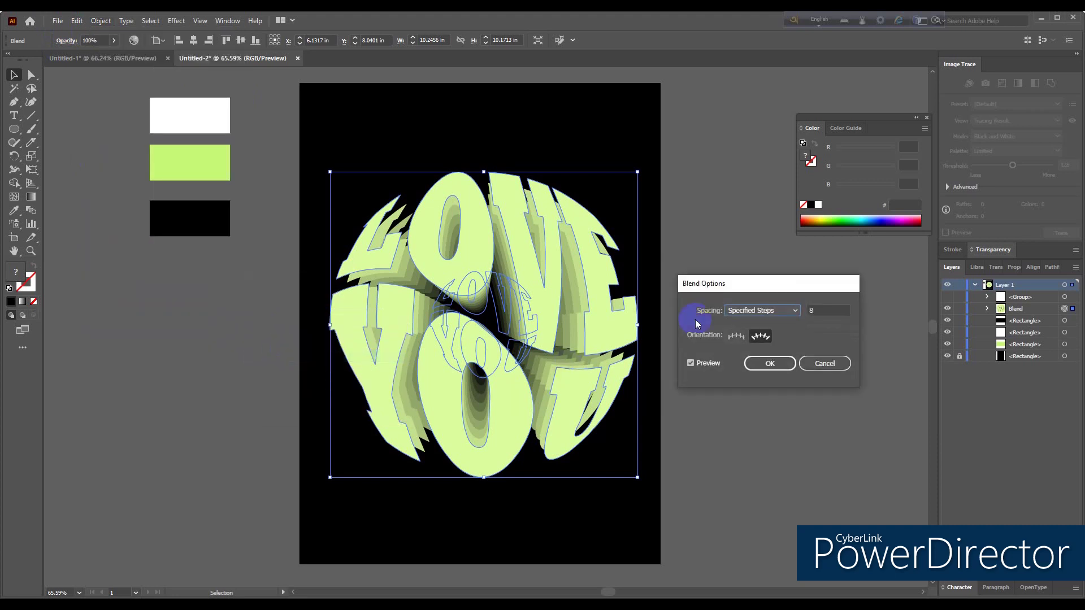
left_click(775, 317)
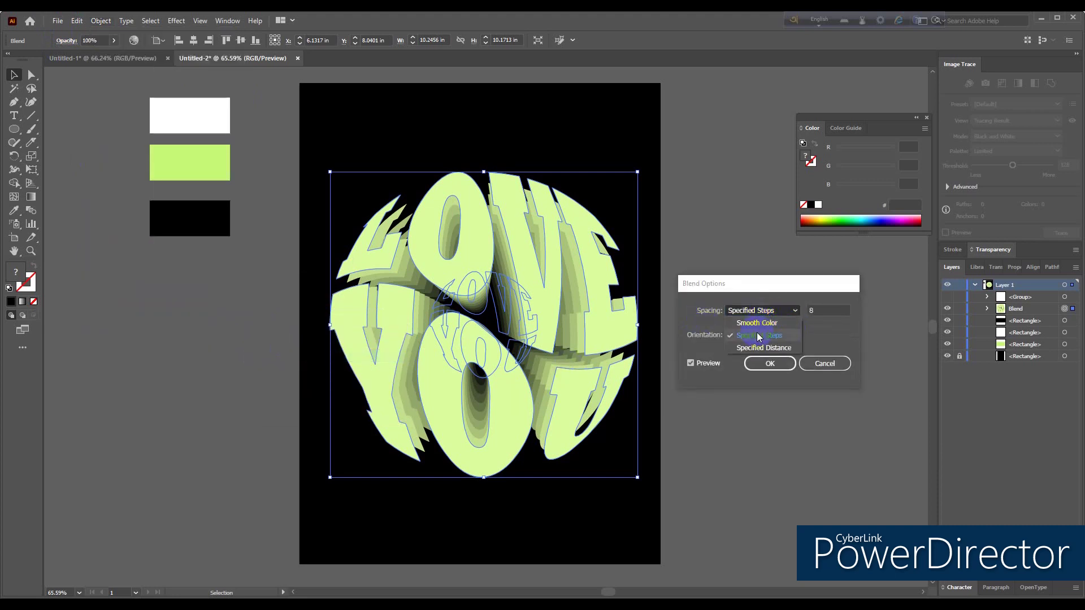
left_click(759, 337)
left_click(739, 338)
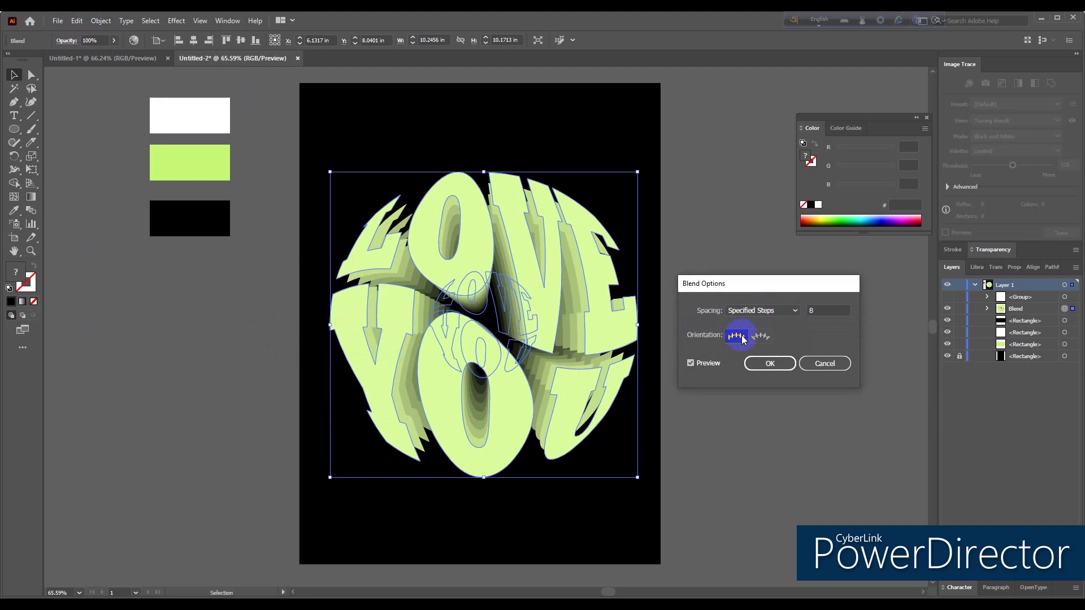
left_click(814, 310)
type("50")
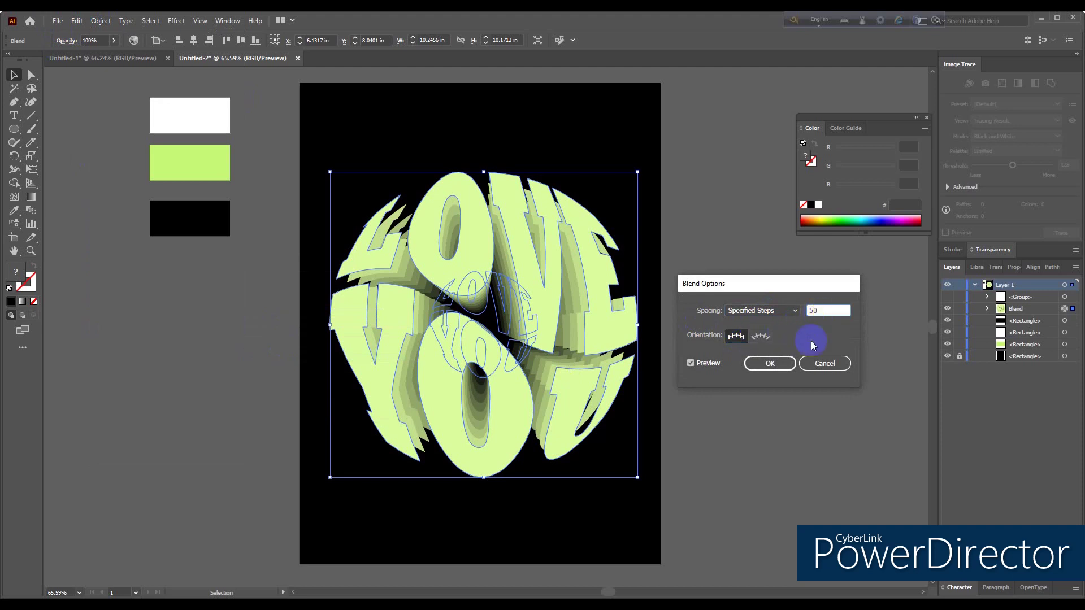
left_click(770, 363)
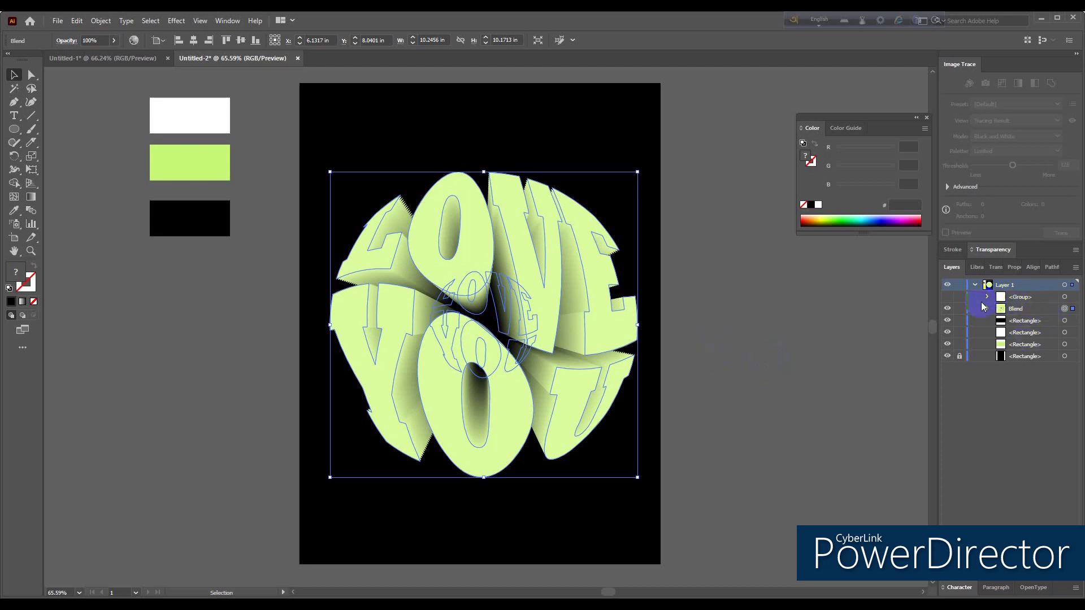
left_click(948, 297)
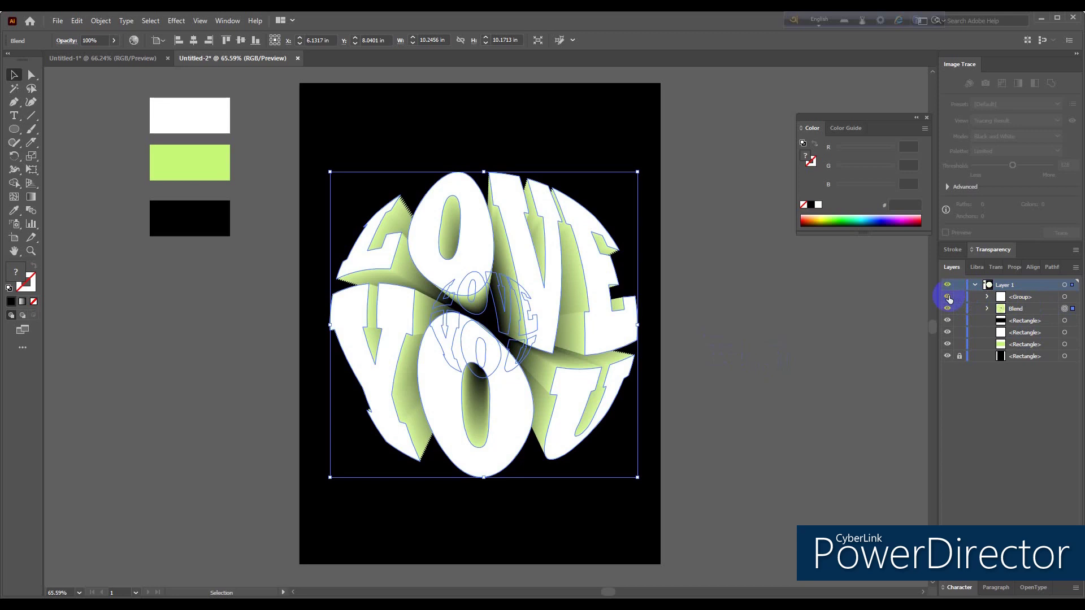
- Nudge the blend's small inner LOVE YOU group upward to adjust the 3D angle
left_click(986, 309)
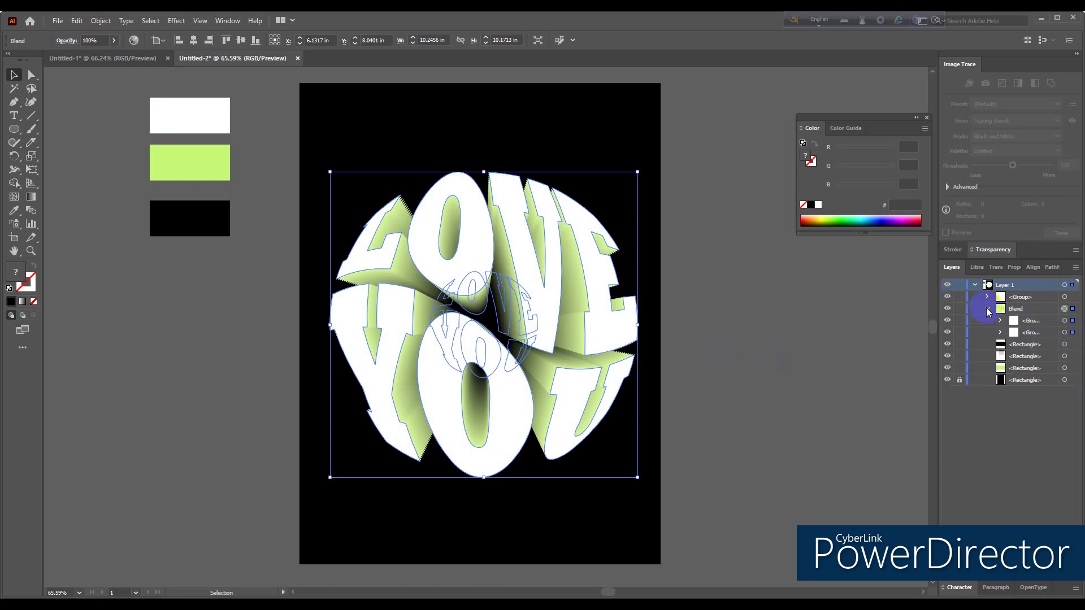
left_click(1074, 335)
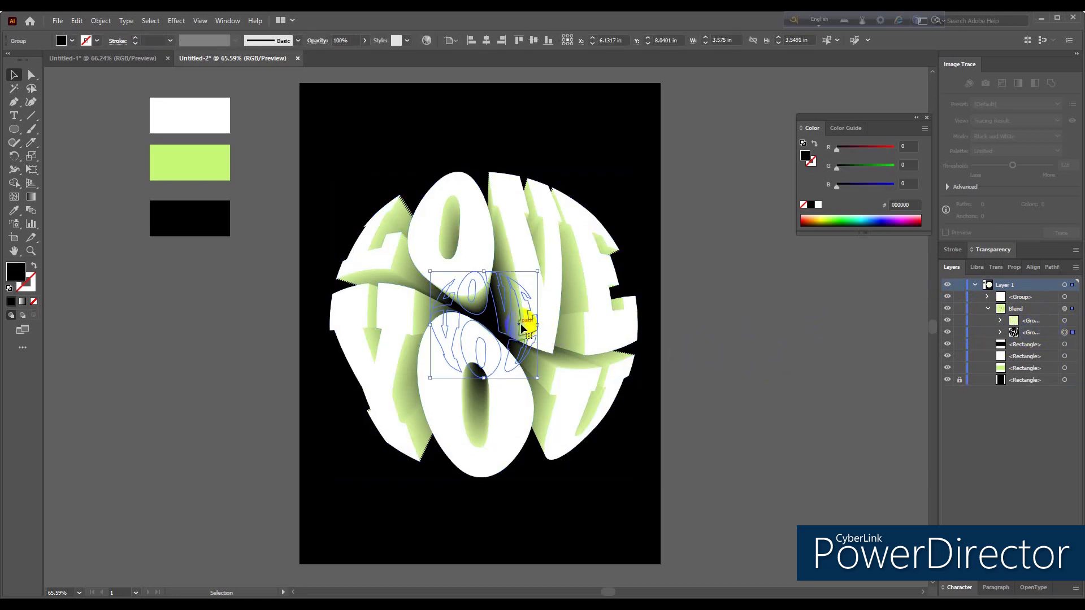
mouse_move(521, 328)
left_mouse_down()
mouse_move(542, 323)
mouse_move(526, 314)
mouse_move(503, 326)
mouse_move(767, 275)
mouse_move(541, 151)
mouse_move(549, 290)
mouse_move(522, 296)
mouse_move(534, 308)
mouse_move(528, 318)
left_mouse_up()
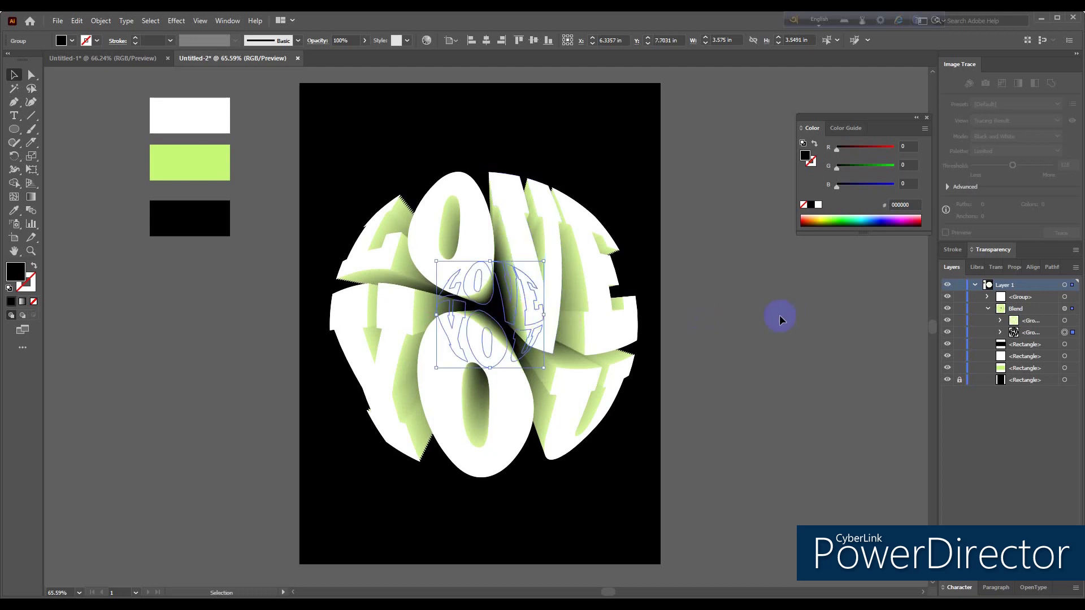
left_click(727, 299)
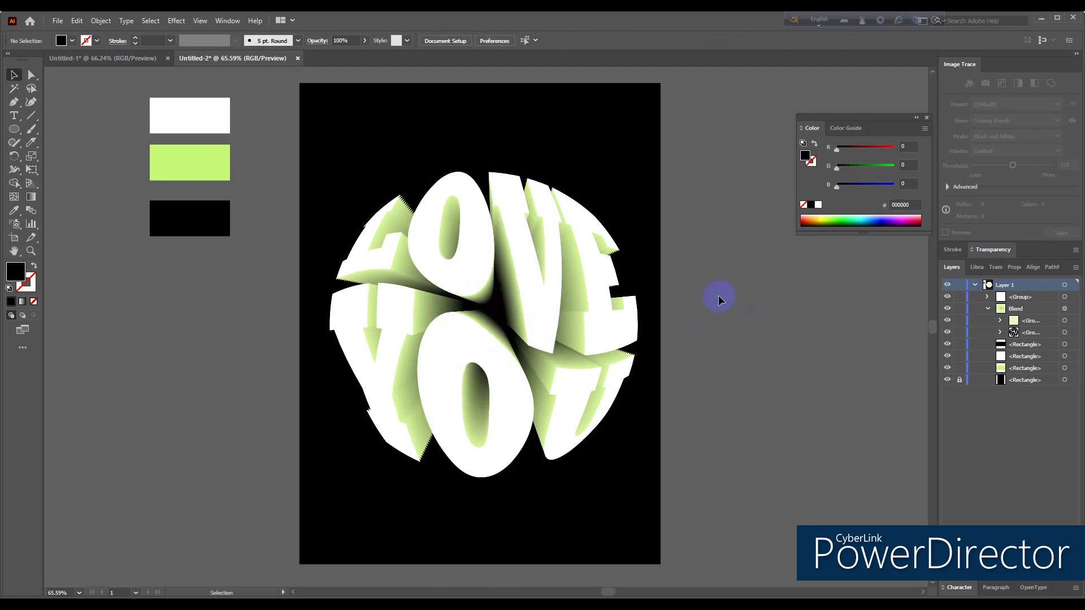
- Marquee-select all the LOVE YOU artwork and group it with Ctrl+G
left_click_drag(318, 124, 609, 474)
key("ctrl+g")
left_click(709, 387)
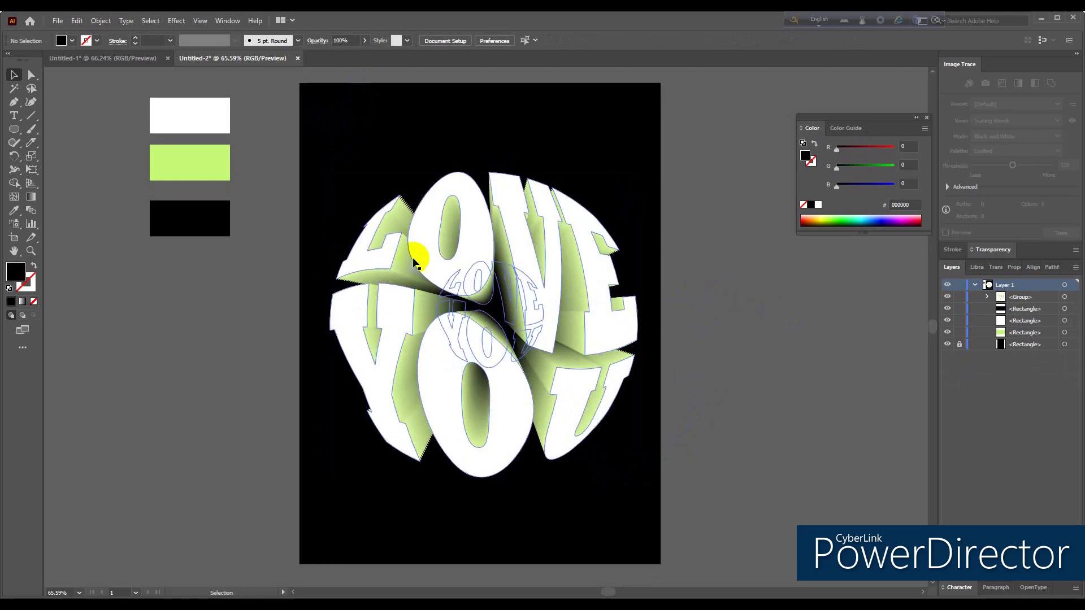
left_click(456, 249)
- Drag the grouped LOVE YOU artwork into T-SHIRT MOCKUP.eps and drop it onto the shirt
left_click(671, 277)
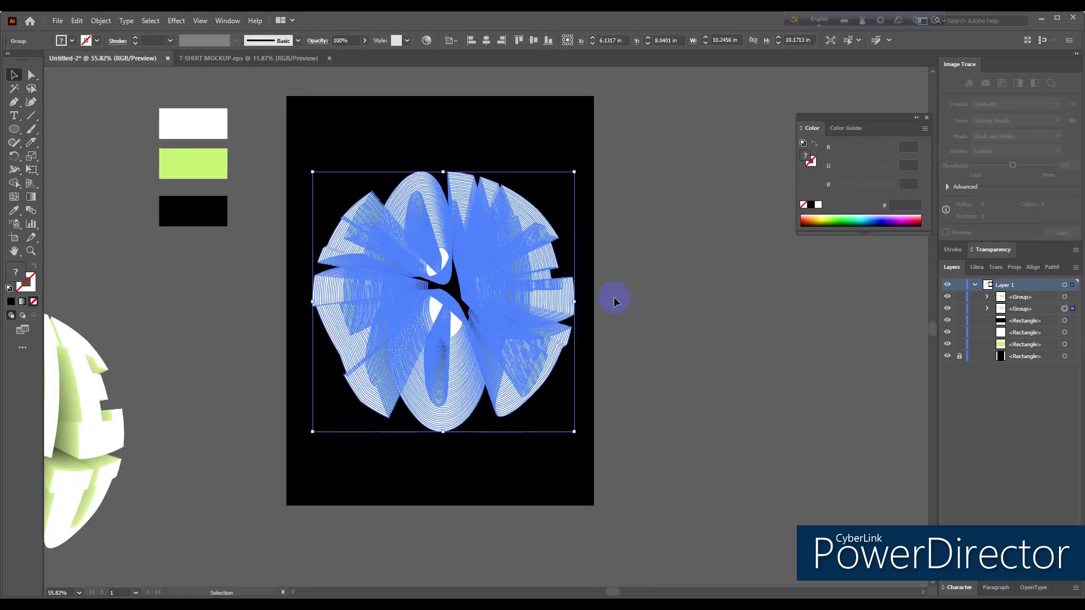
mouse_move(505, 303)
left_mouse_down()
mouse_move(297, 108)
mouse_move(597, 353)
mouse_move(614, 351)
mouse_move(382, 357)
left_mouse_up()
left_click(810, 364)
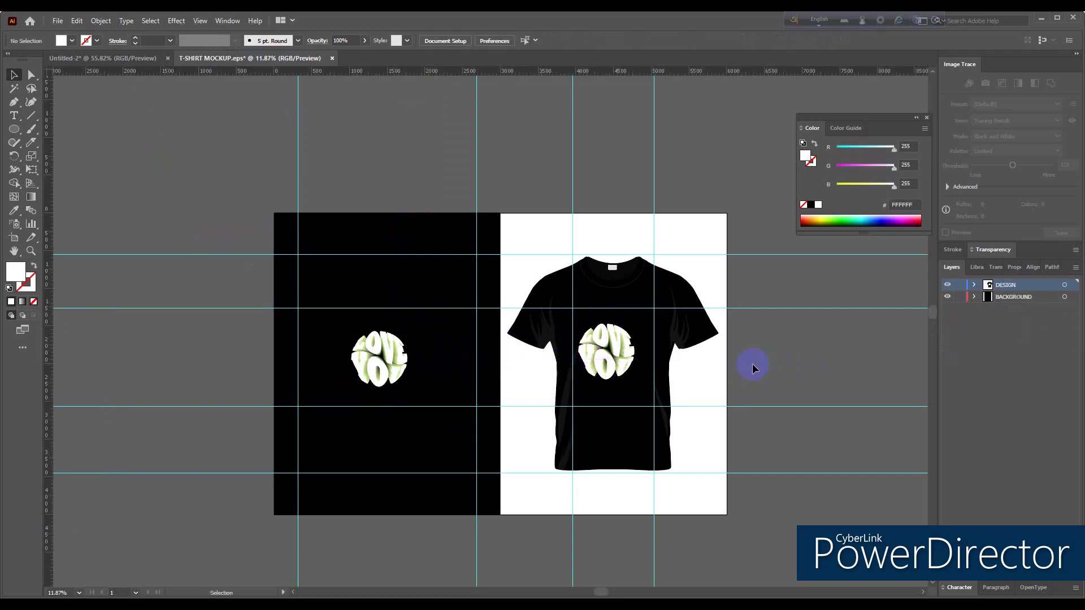
- Move the LOVE YOU design onto the T-shirt chest and enlarge it from its corner
key("z")
left_click_drag(674, 383, 676, 381)
key("v")
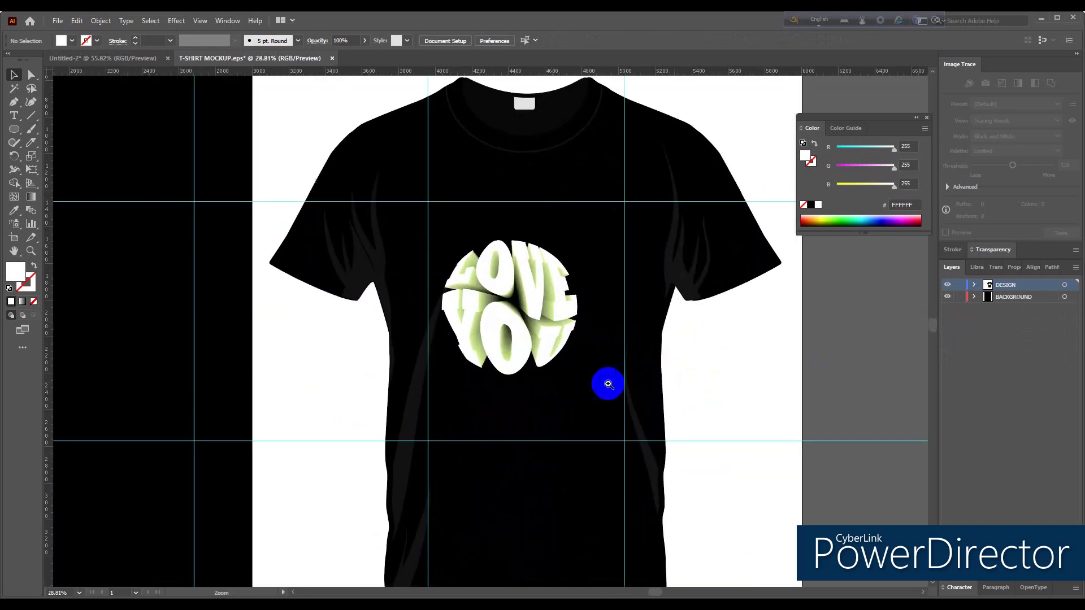
left_click_drag(540, 320, 557, 329)
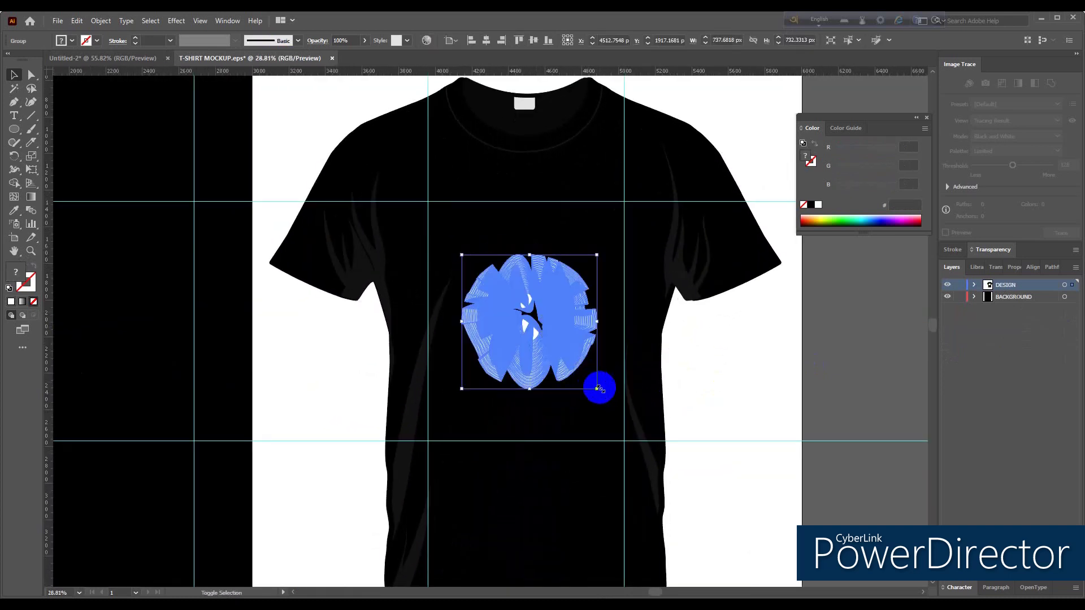
left_click_drag(595, 388, 619, 416)
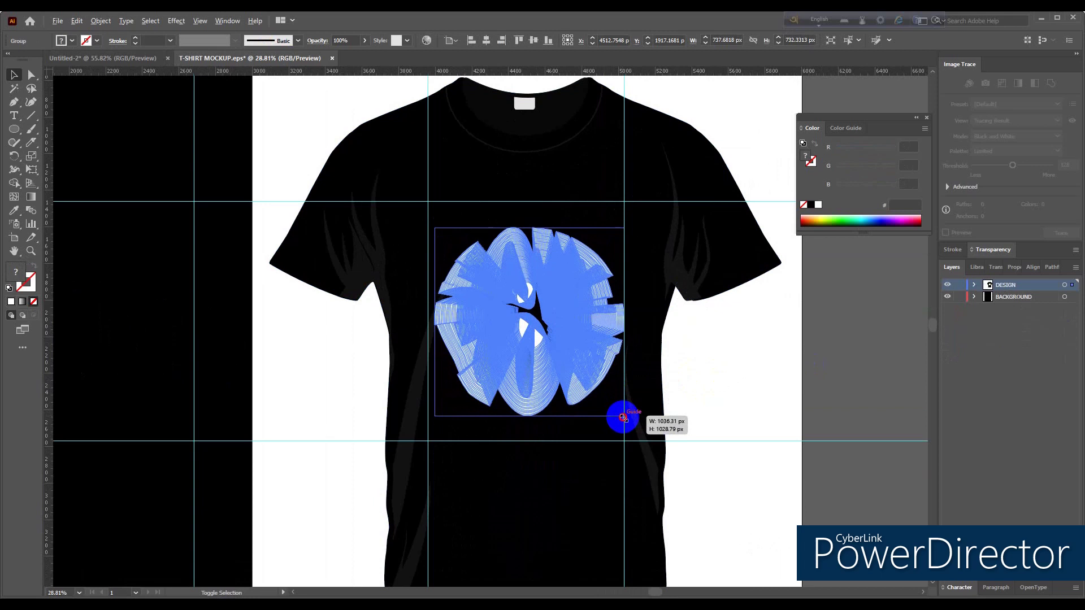
left_click_drag(547, 334, 529, 334)
left_click_drag(621, 411, 624, 417)
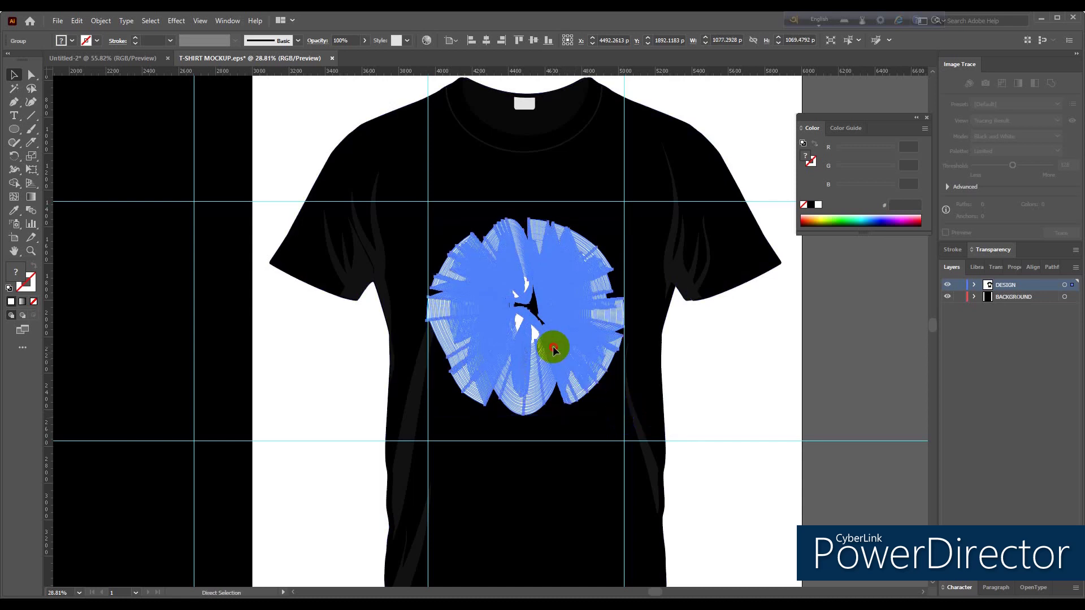
- Narrow the design slightly, nudge it up on the chest, then zoom out to both artboards
left_click(563, 354)
left_click(564, 351)
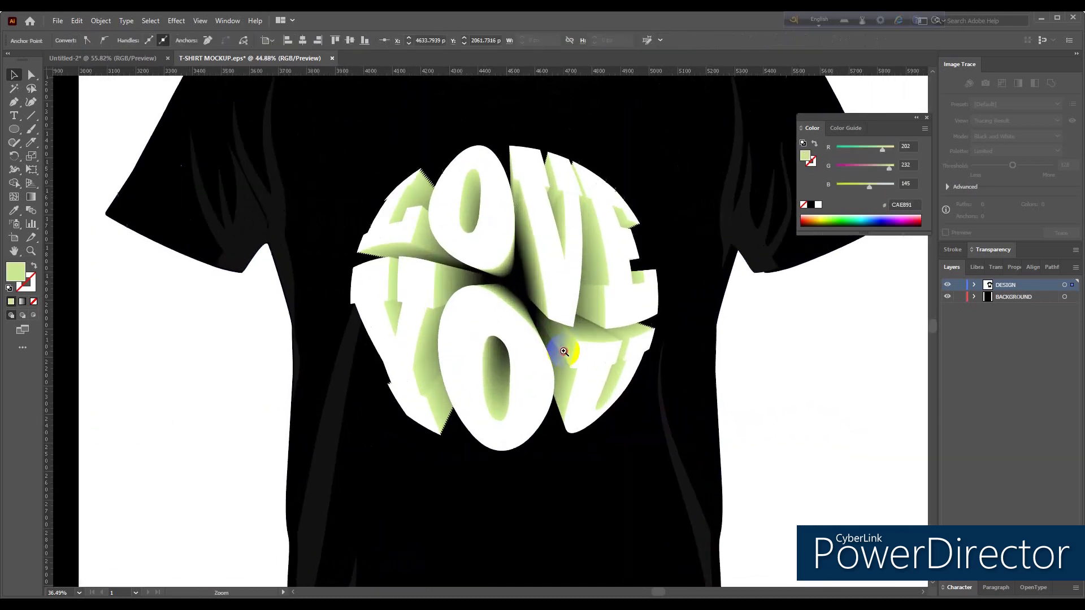
left_click(342, 278)
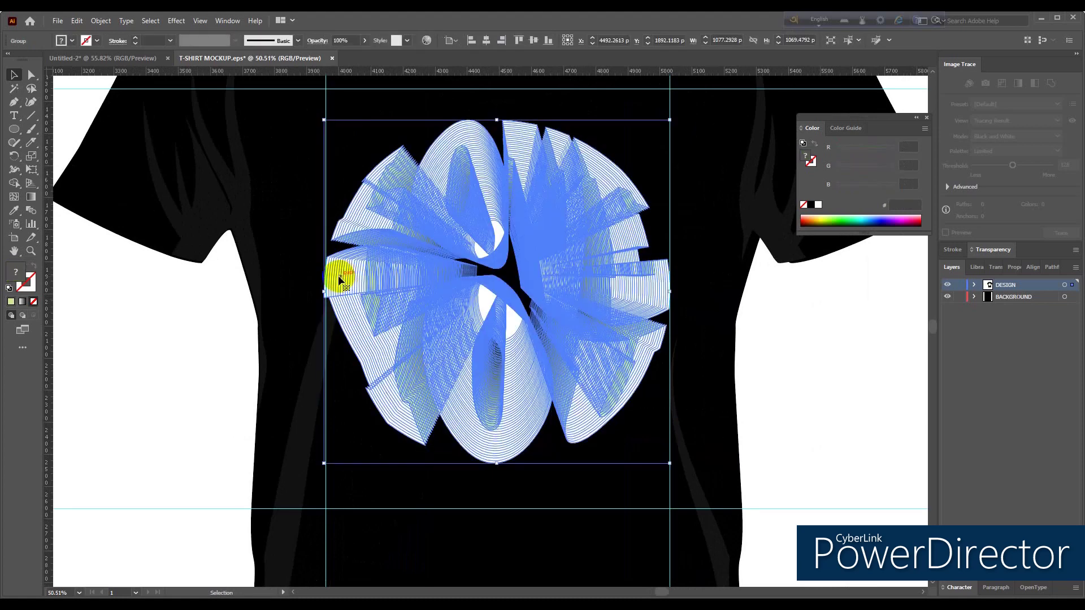
left_click_drag(325, 291, 326, 291)
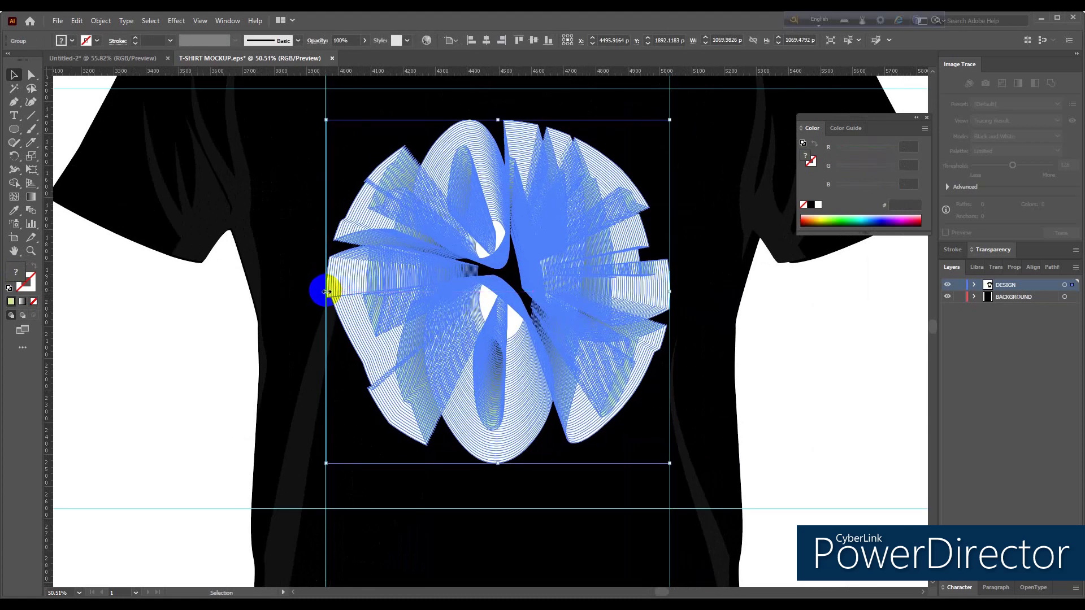
key("Up")
key("Up")
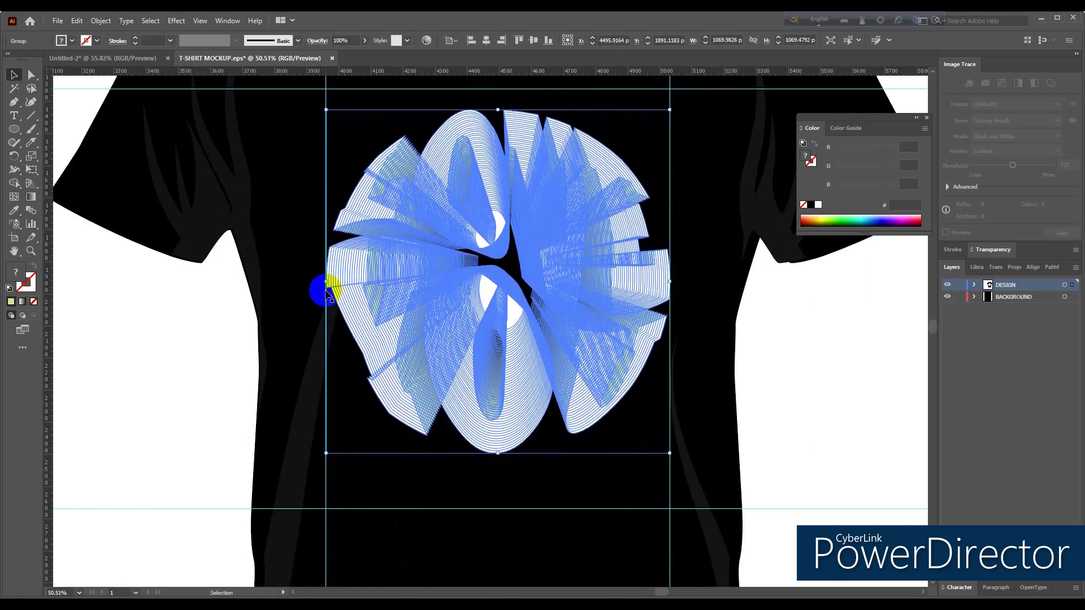
key("Up")
key("Up")
key("Up")
key("Up")
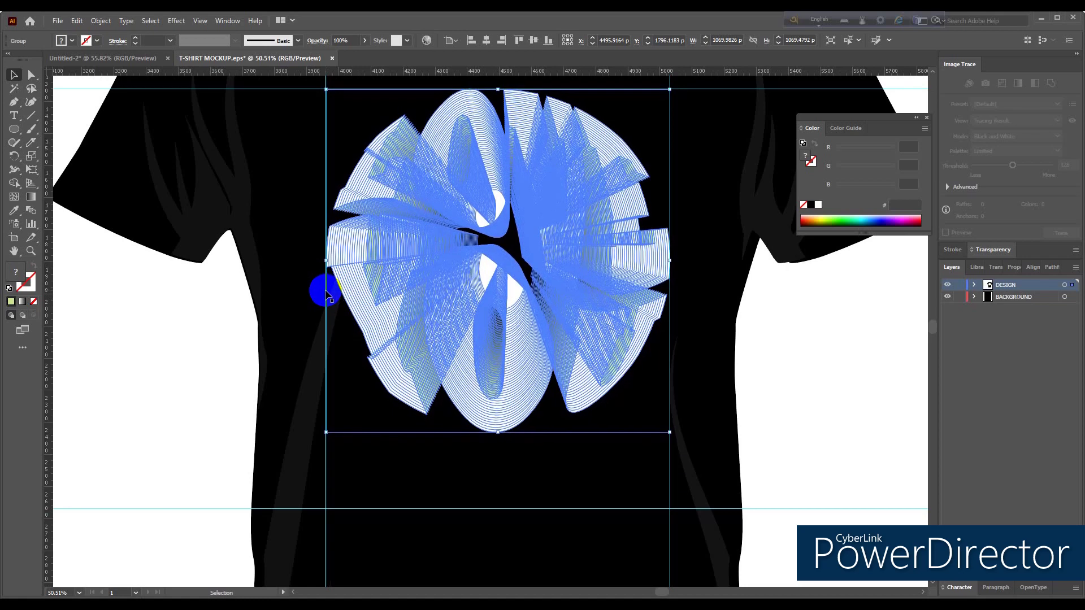
left_click(654, 363)
key("z")
left_click(800, 376, "alt")
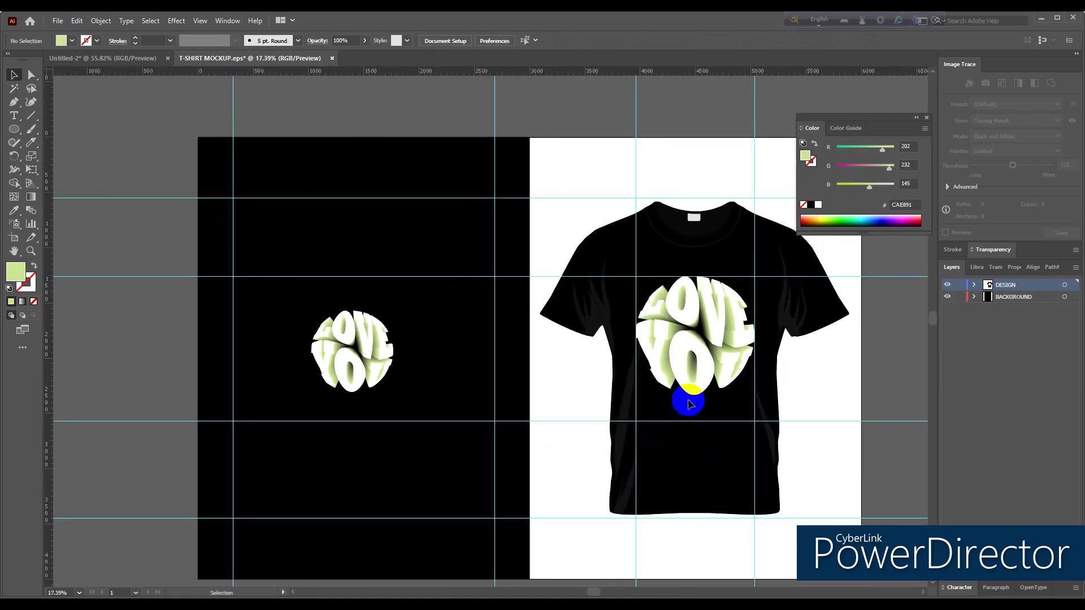
- Scale the black-panel LOVE YOU lettering up to about 2356 px wide
left_click(362, 360)
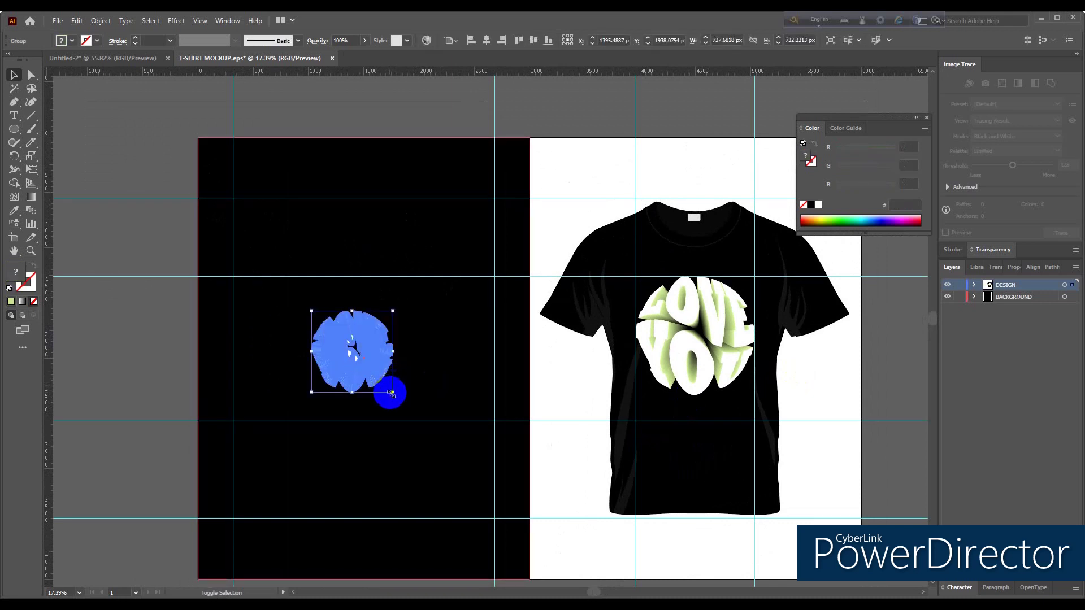
left_click(290, 383)
left_click(343, 358)
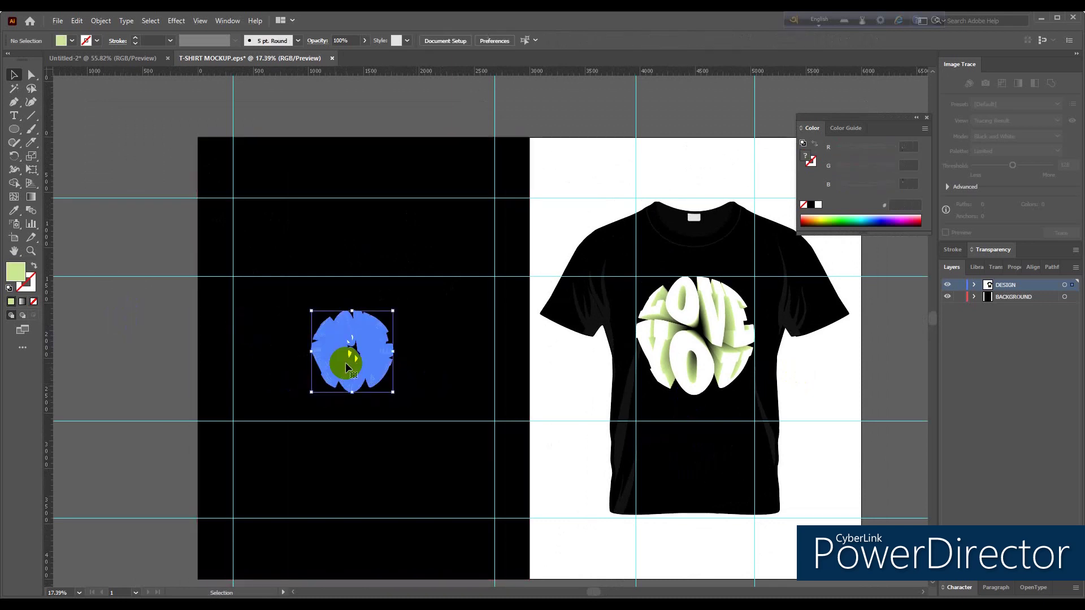
left_click_drag(393, 392, 485, 466)
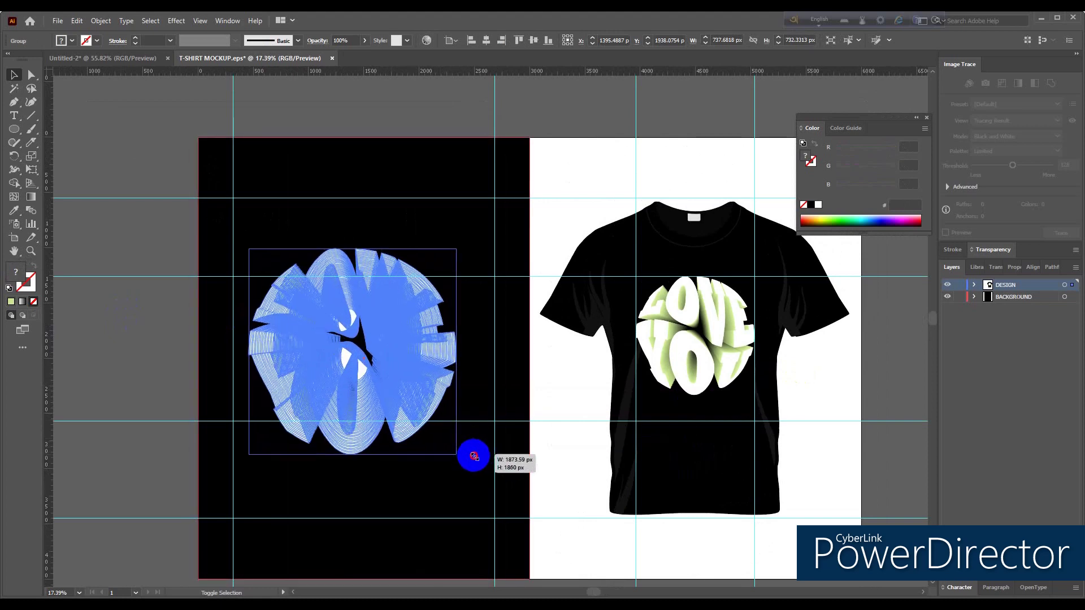
left_click_drag(354, 355, 365, 358)
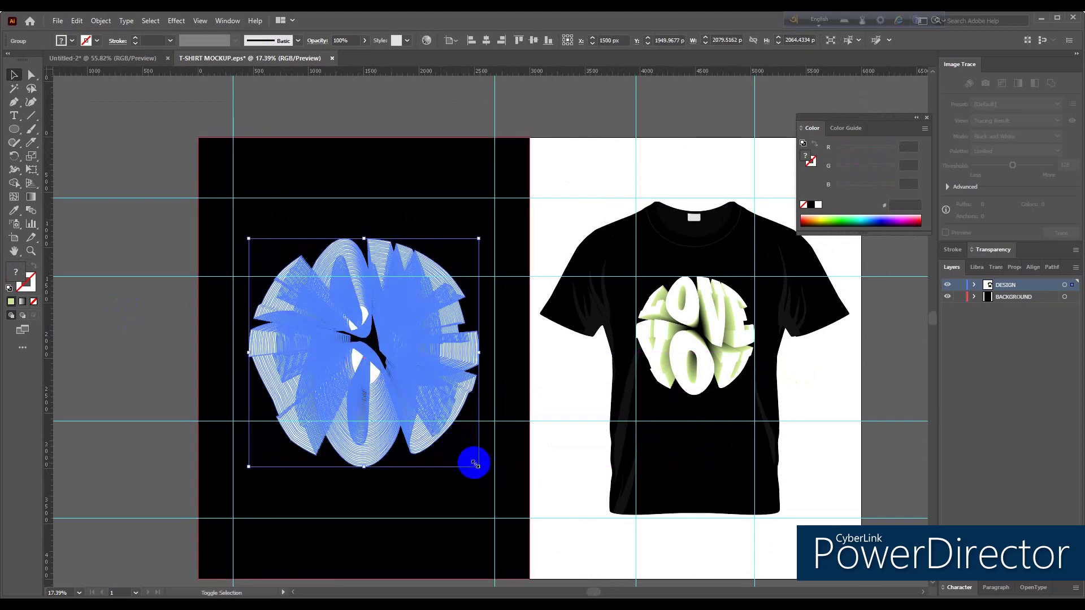
left_click_drag(478, 467, 499, 482)
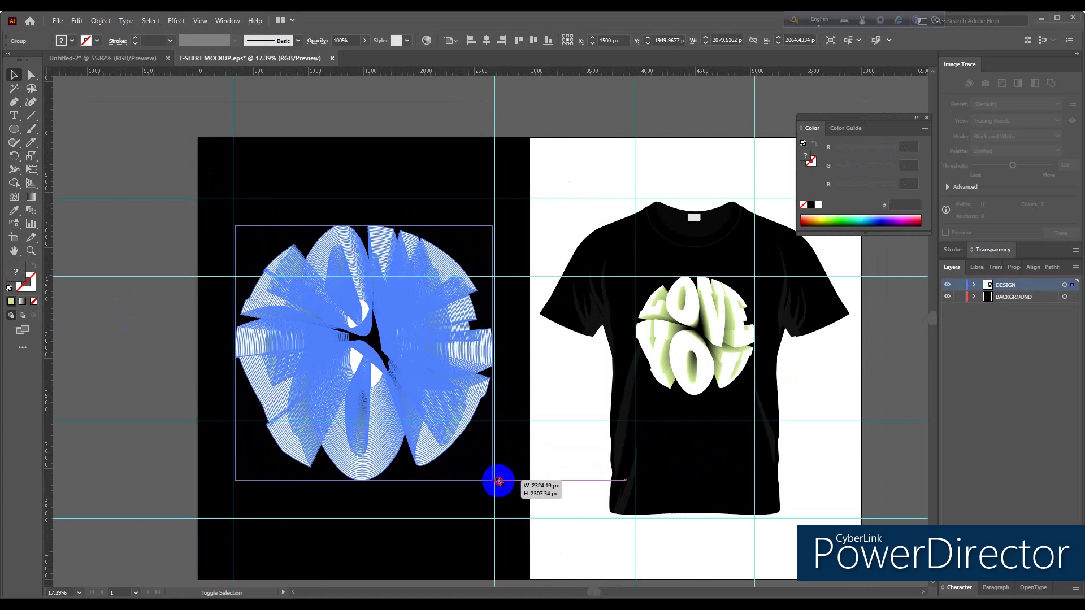
left_click_drag(499, 482, 493, 482)
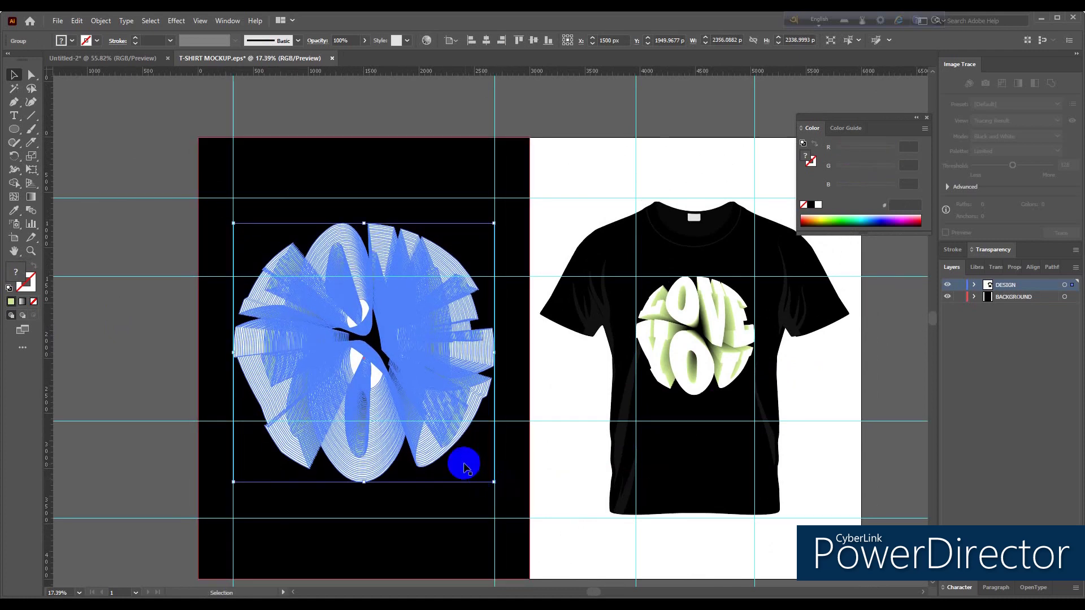
- Centre the lettering vertically on the artboard and zoom out to the whole mockup
left_click(532, 40)
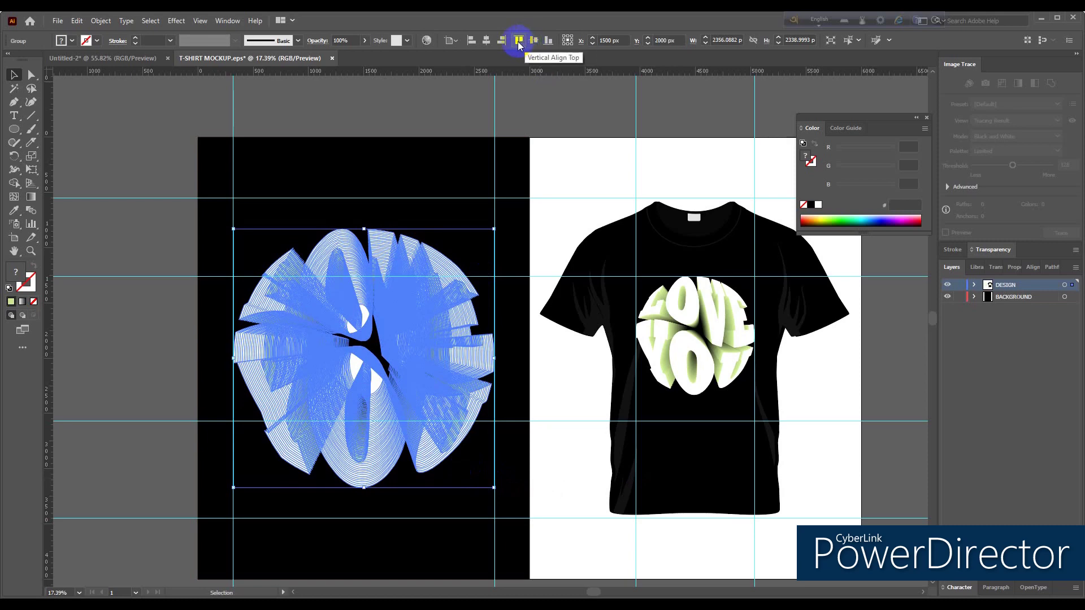
left_click(145, 160)
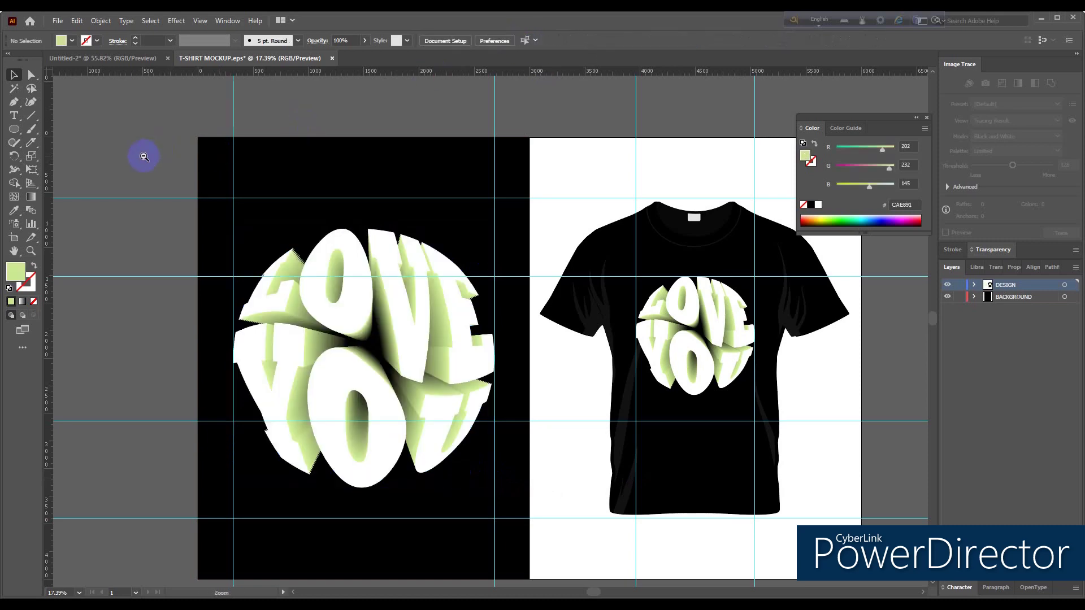
left_click(144, 157, "alt")
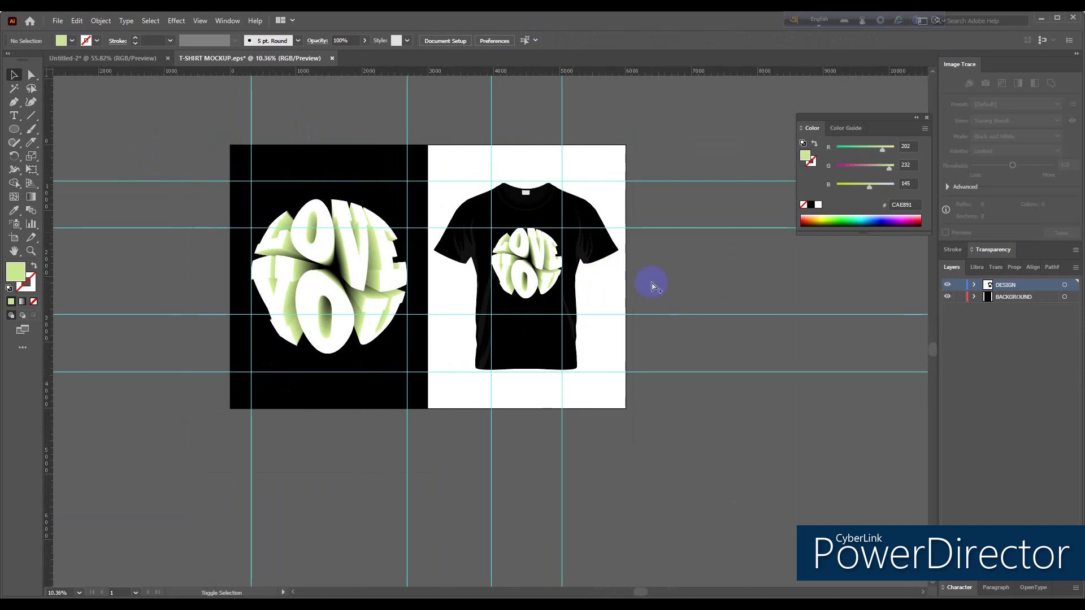
key("ctrl+alt+shift+s")
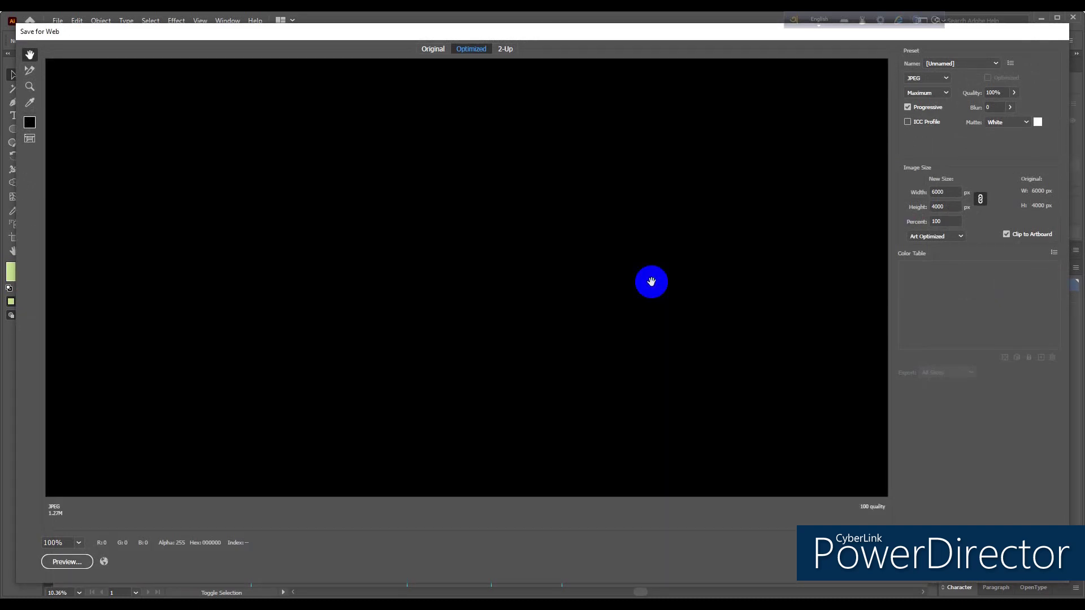
- Pan the JPEG Maximum preview across the lettering and proceed to save the optimized image
left_click_drag(651, 282, 487, 217)
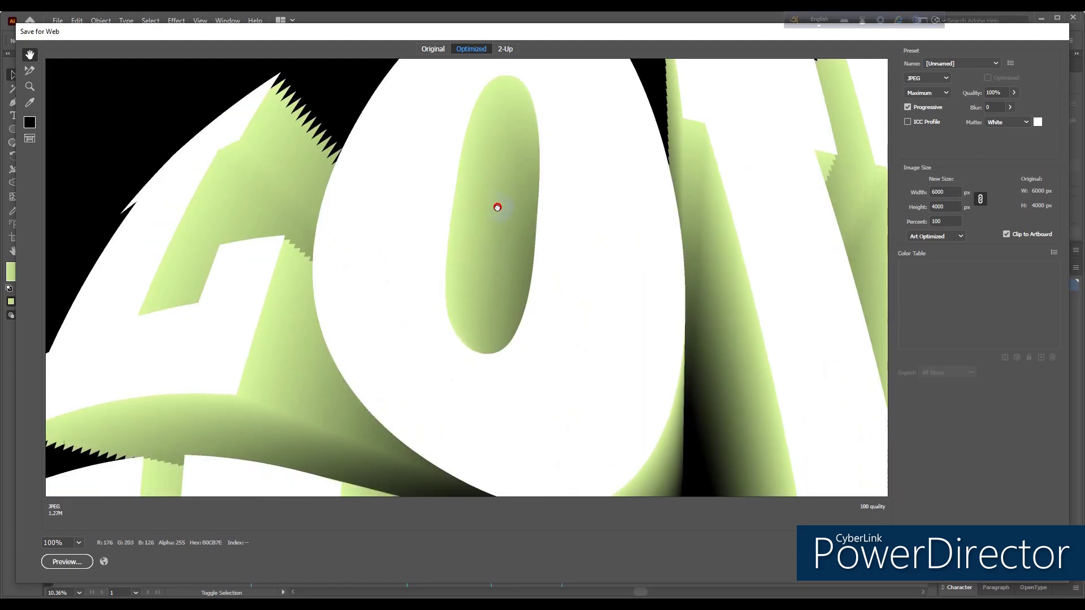
left_click_drag(486, 216, 576, 234)
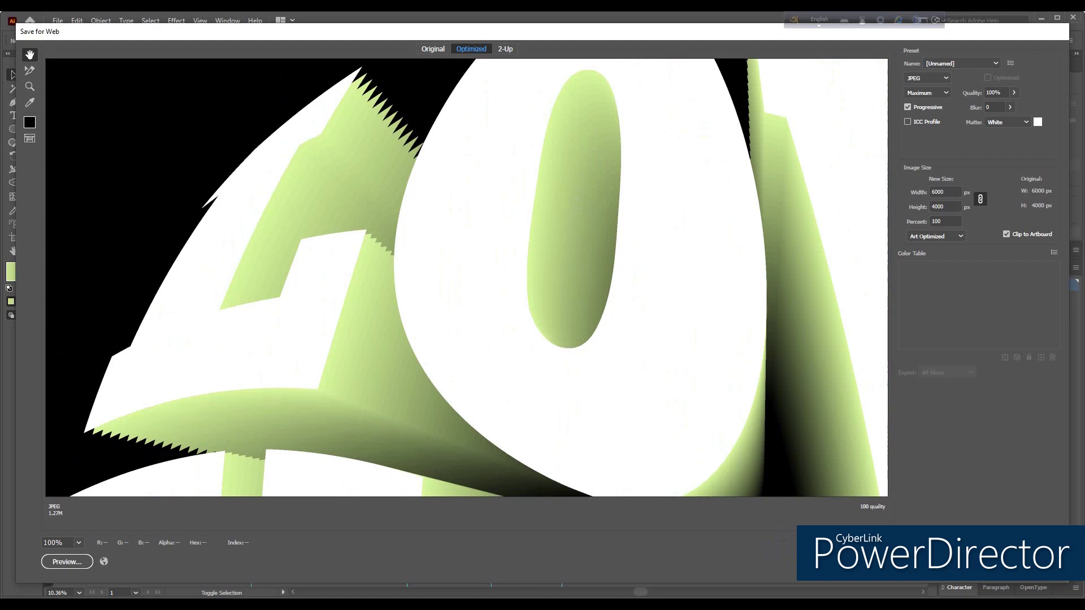
left_click(934, 562)
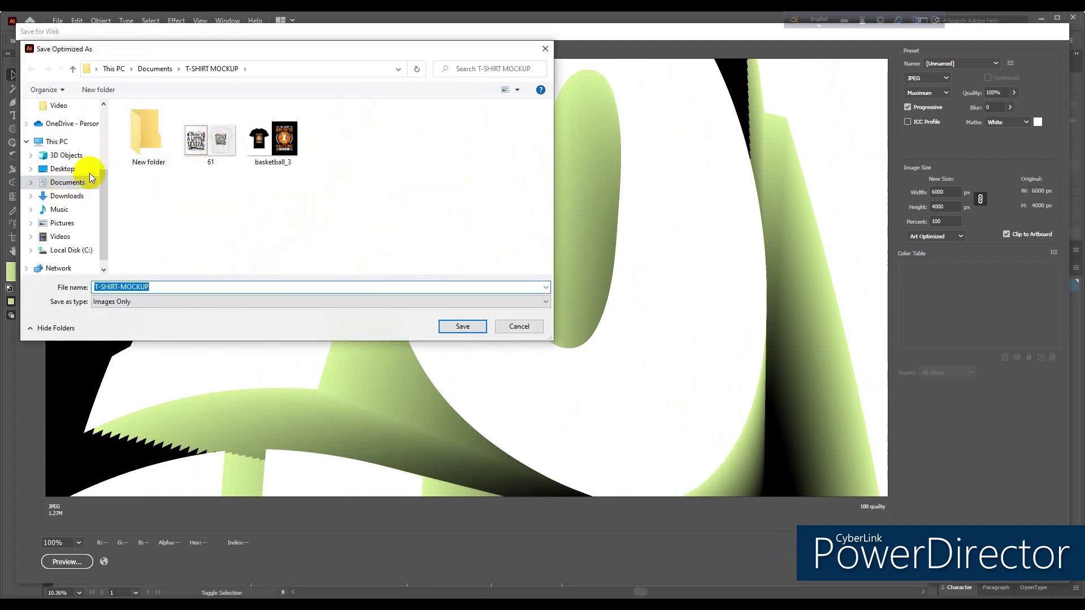
- Choose Documents > Marketing > subfolder > 21-01-2023 as the save location
left_click(155, 68)
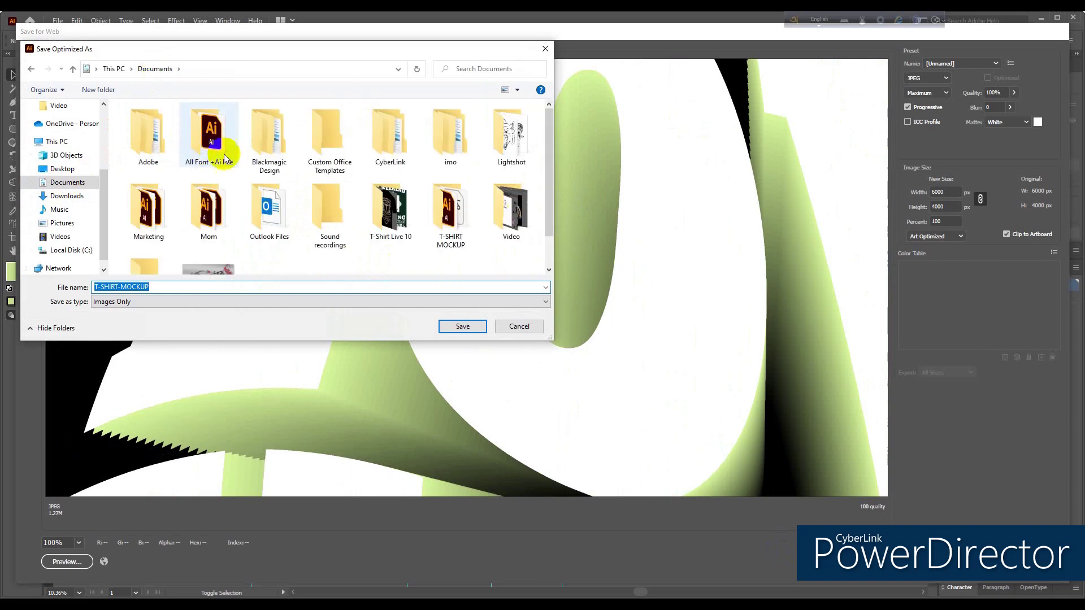
left_click(149, 216)
double_click(148, 216)
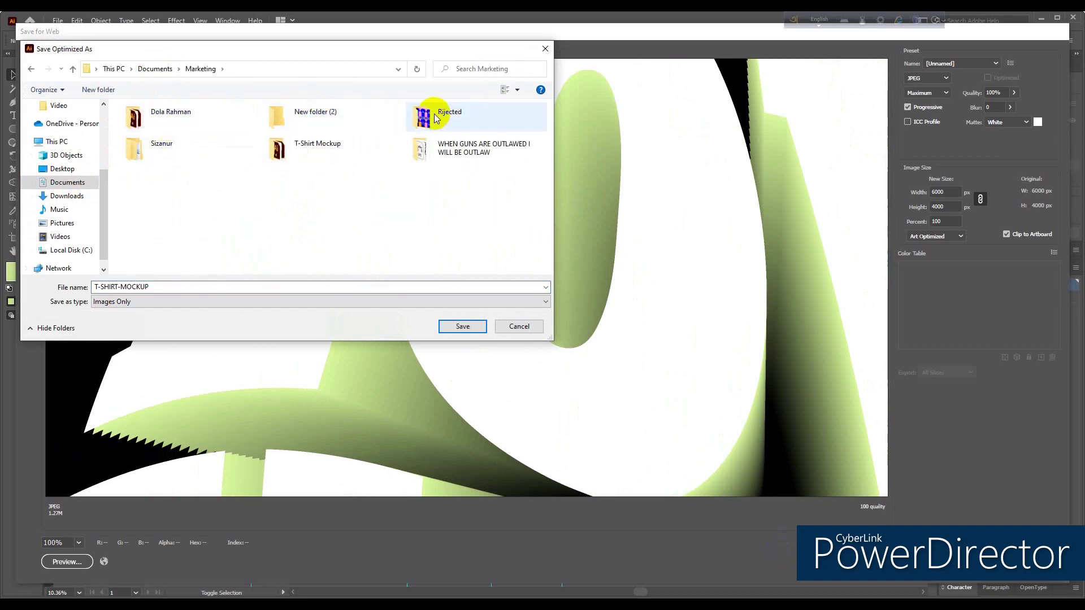
left_click(187, 150)
double_click(186, 149)
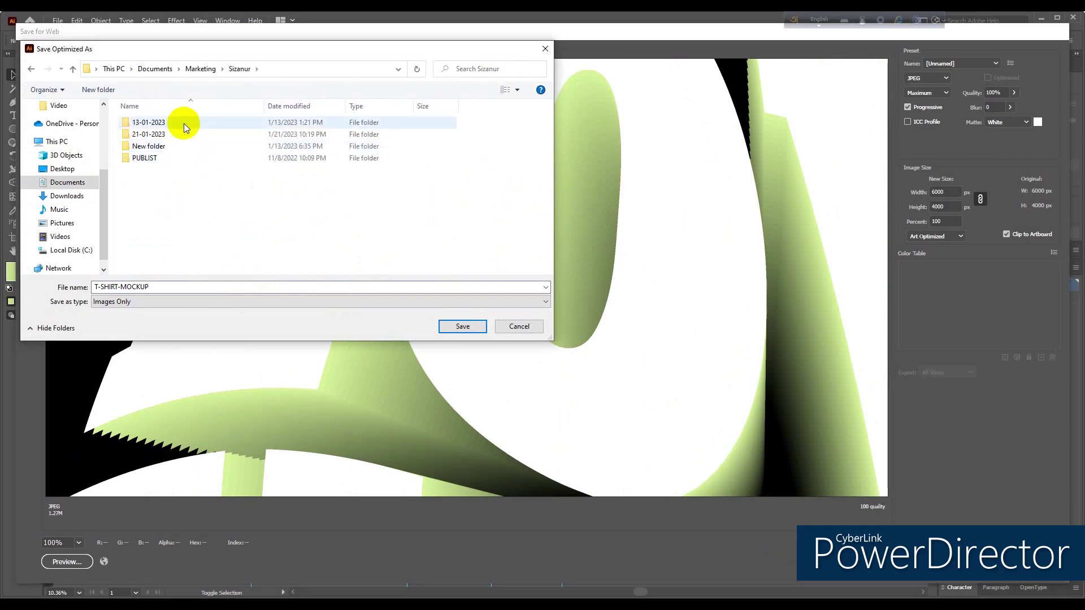
left_click(166, 134)
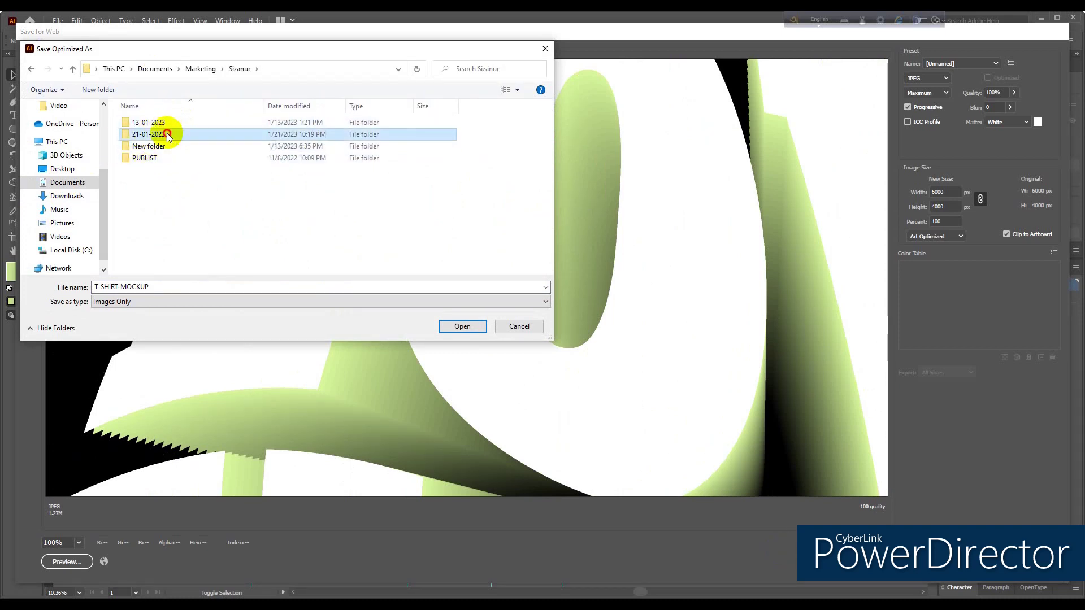
double_click(167, 134)
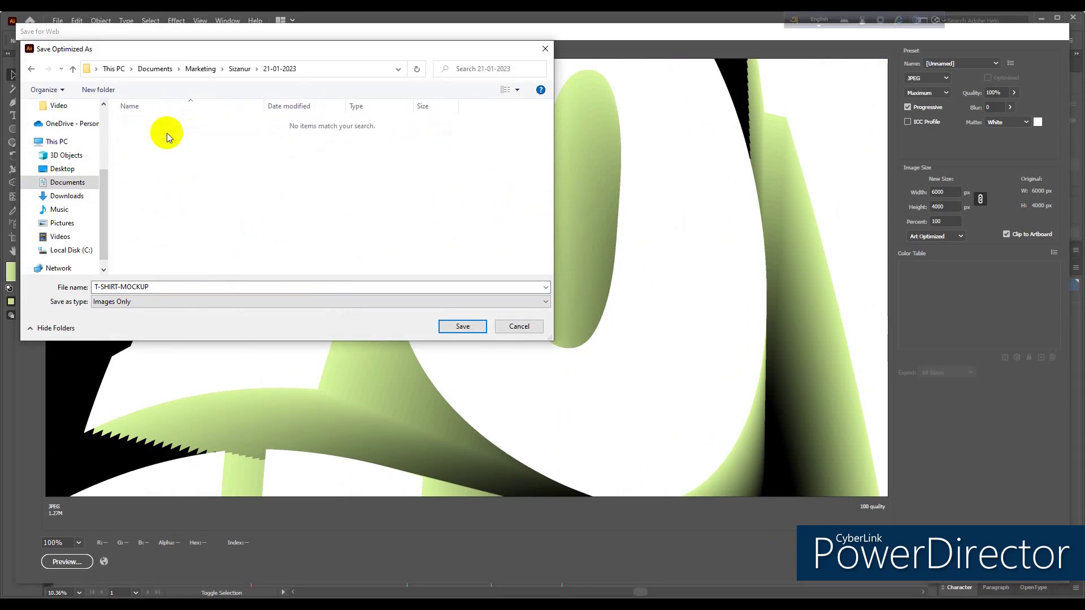
- Name the JPEG 'LOVE YOU' and save it
left_click(215, 286)
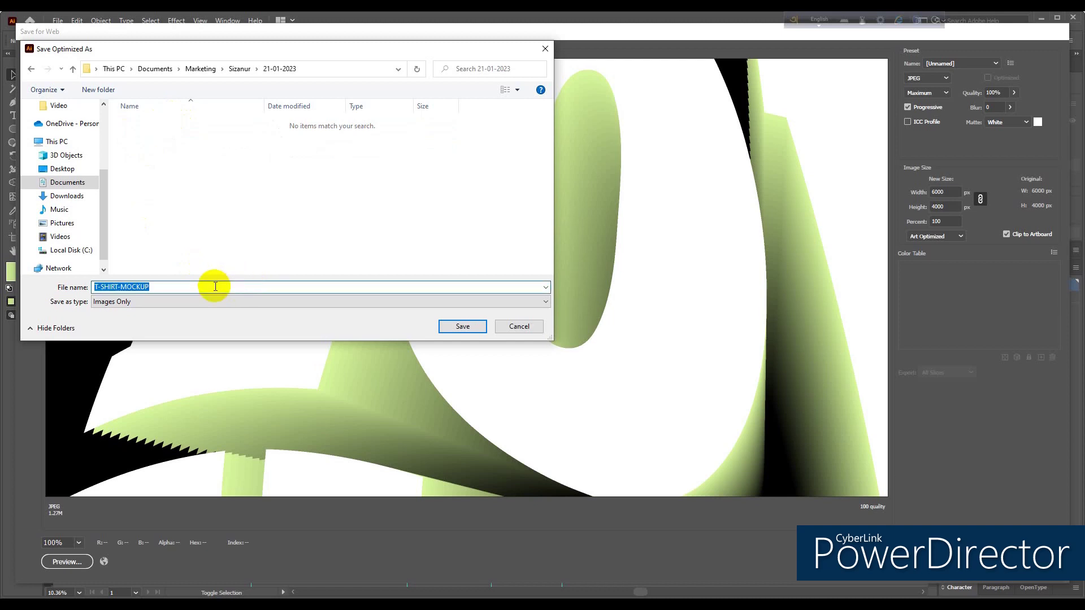
type("love")
key("BackSpace")
key("BackSpace")
key("BackSpace")
type("OVE")
type(" YOU")
key("Return")
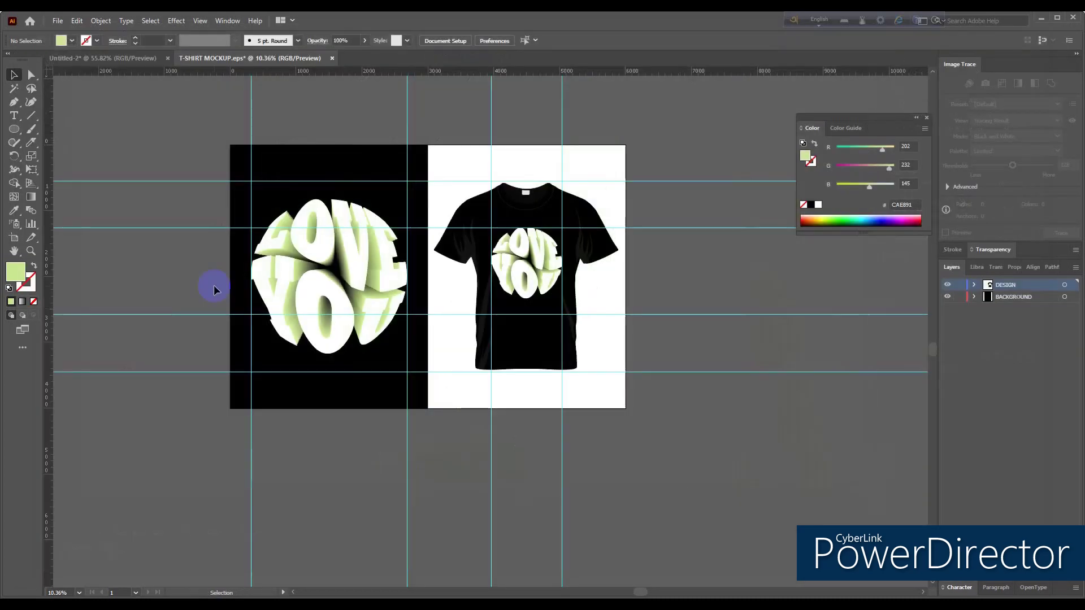
key("alt+Tab")
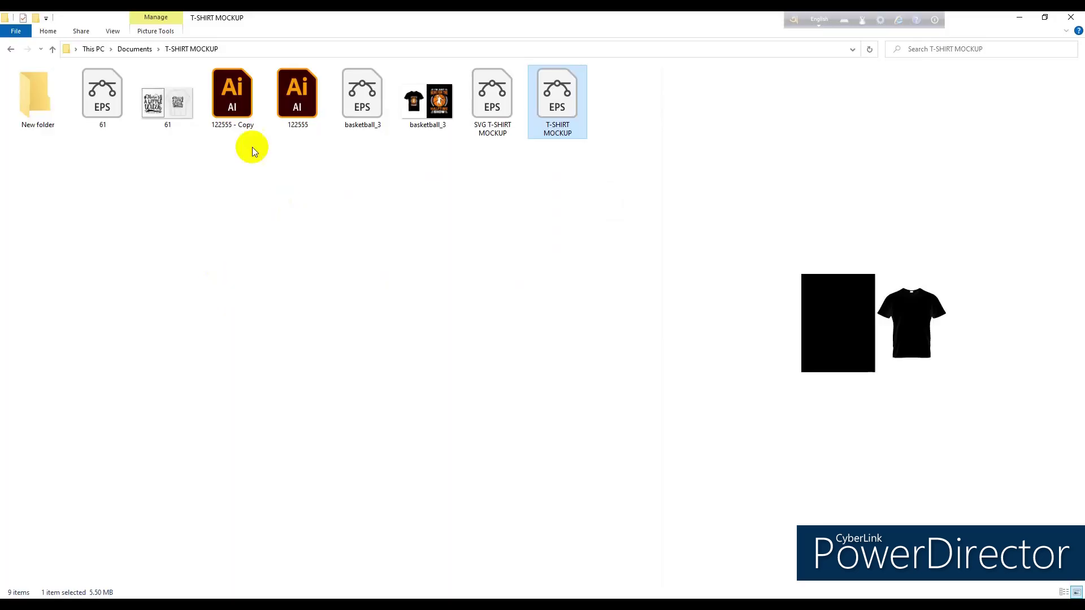
- Browse to Documents > Marketing > subfolder > 21-01-2023 and open the LOVE-YOU JPEG
left_click(138, 49)
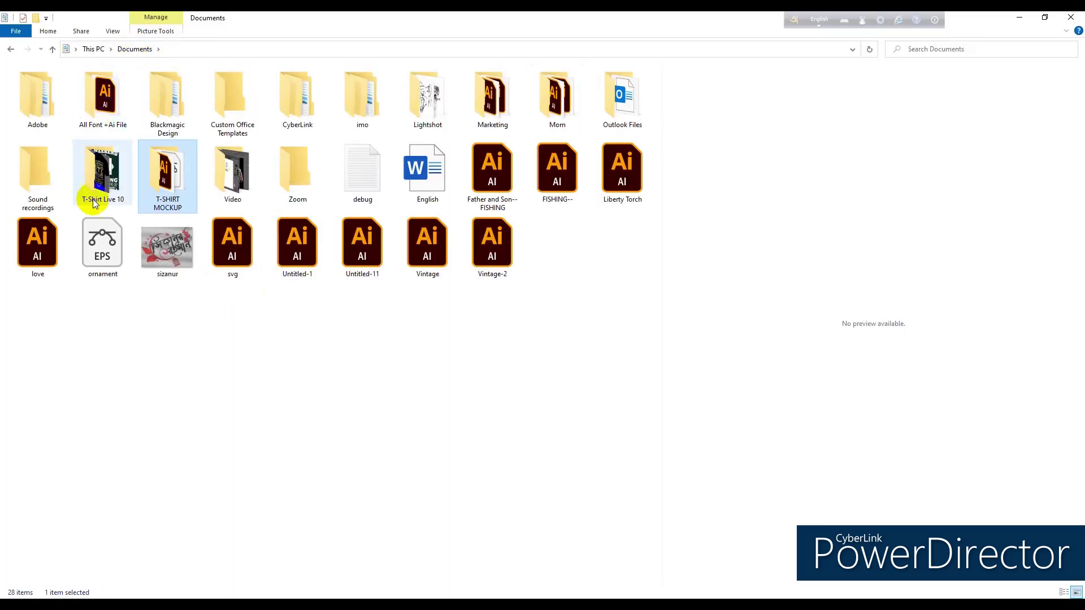
double_click(498, 101)
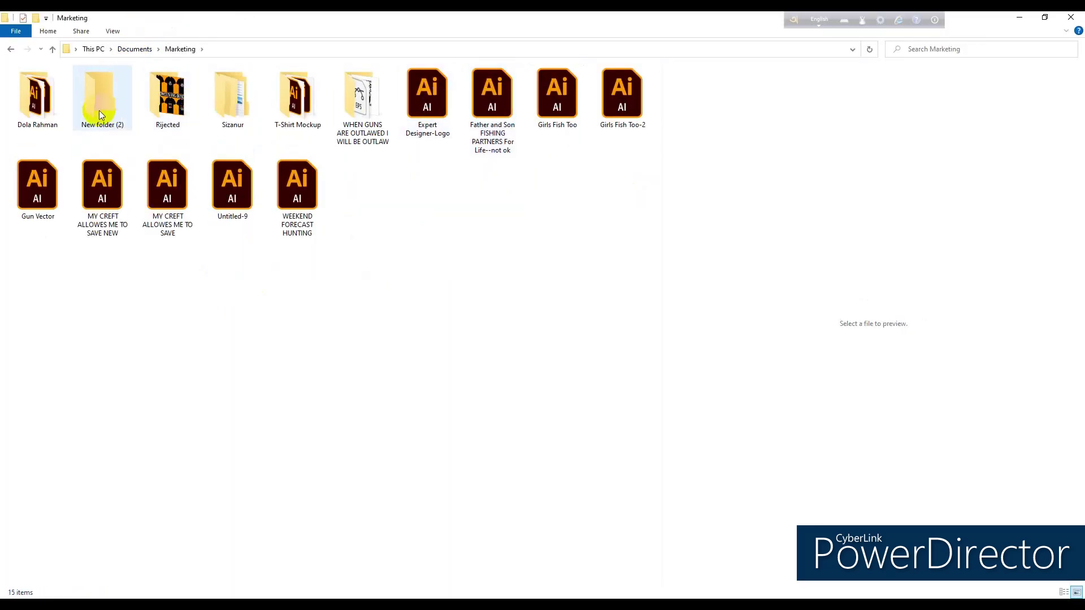
left_click(227, 101)
double_click(227, 101)
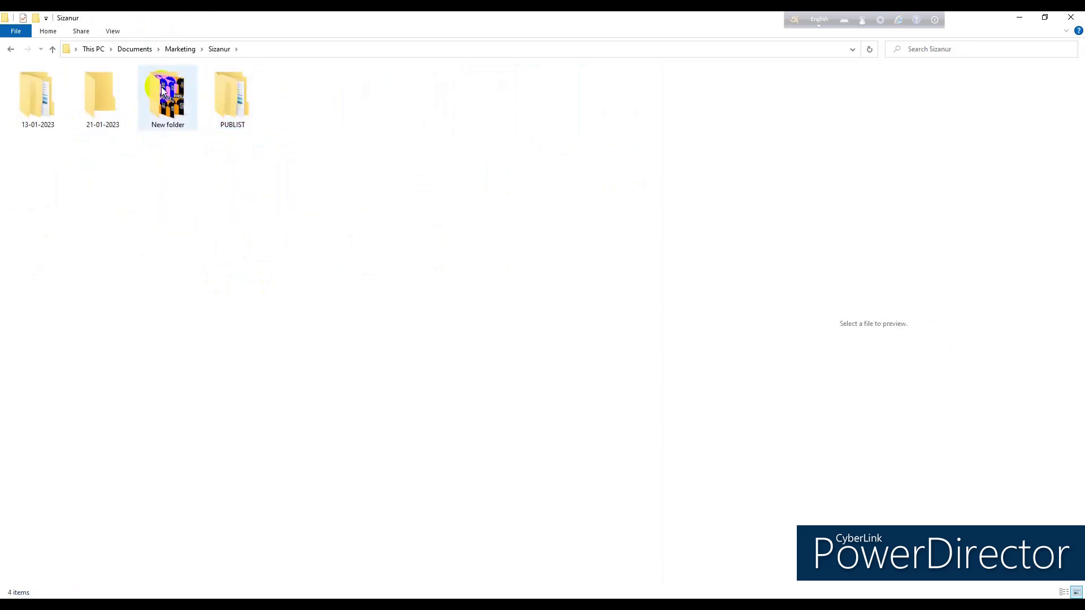
double_click(97, 100)
left_click(50, 101)
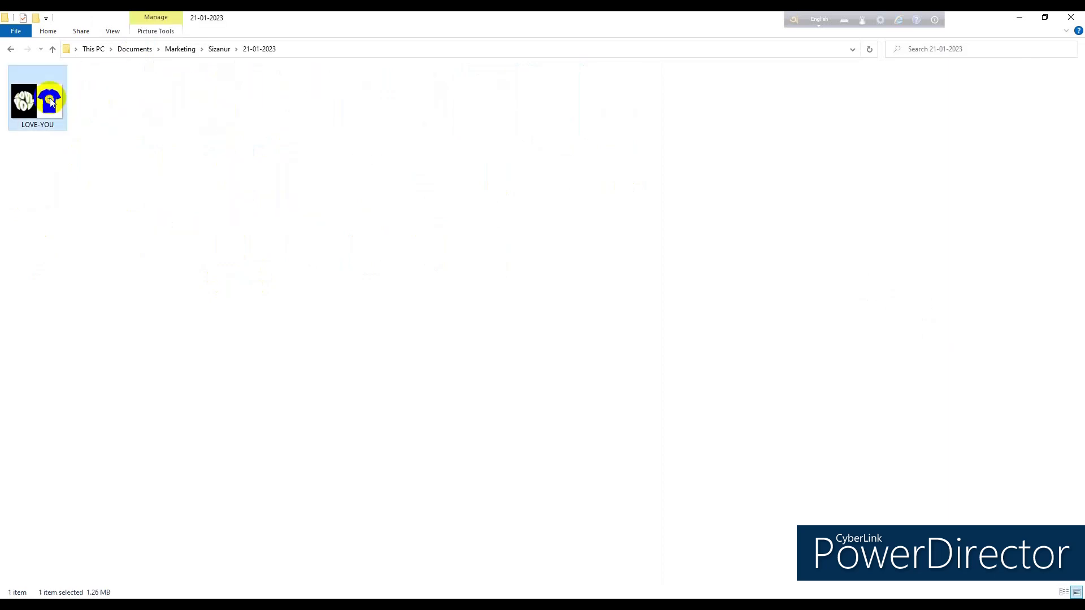
double_click(50, 100)
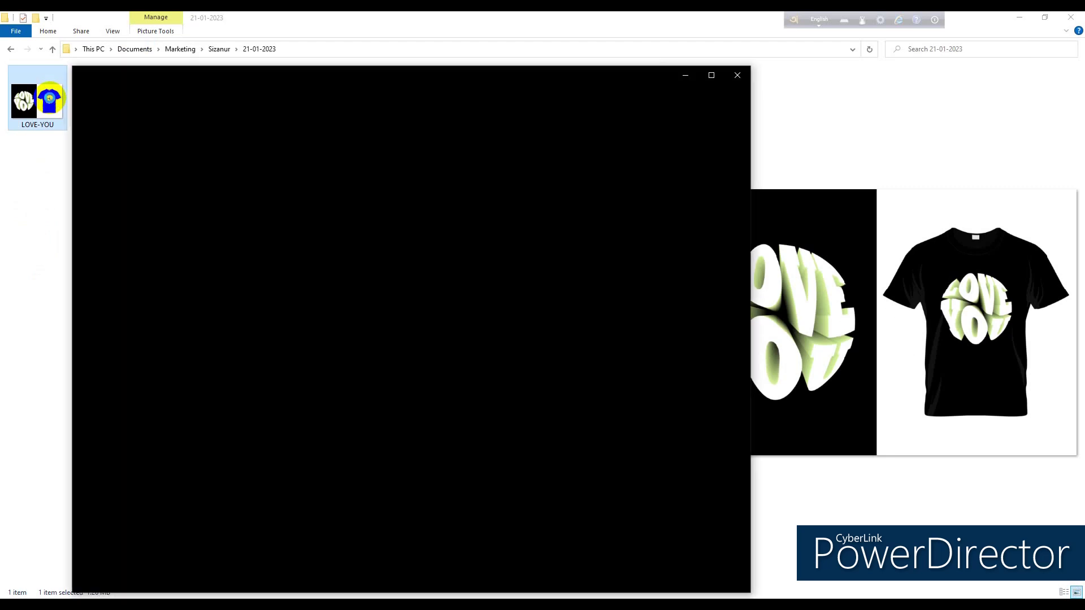